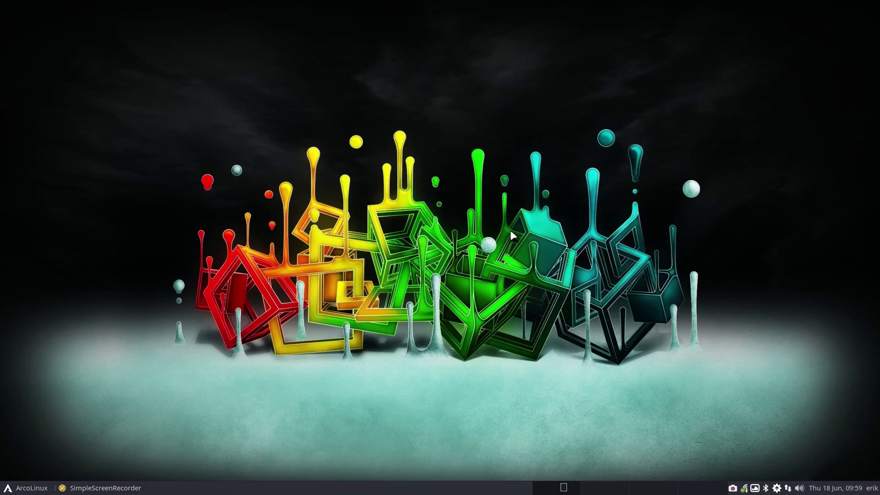
- Open and close a terminal, then bring up the Whisker menu's Favorites list
key(ctrl+alt+Return)
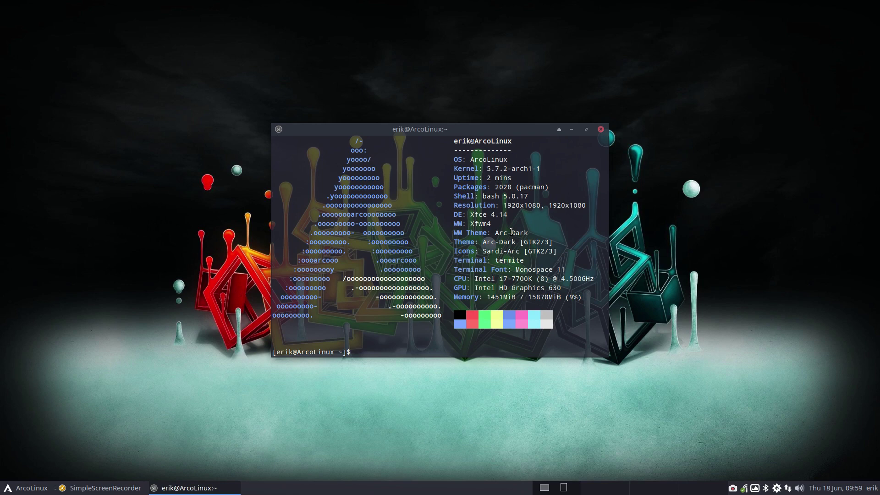
click(601, 129)
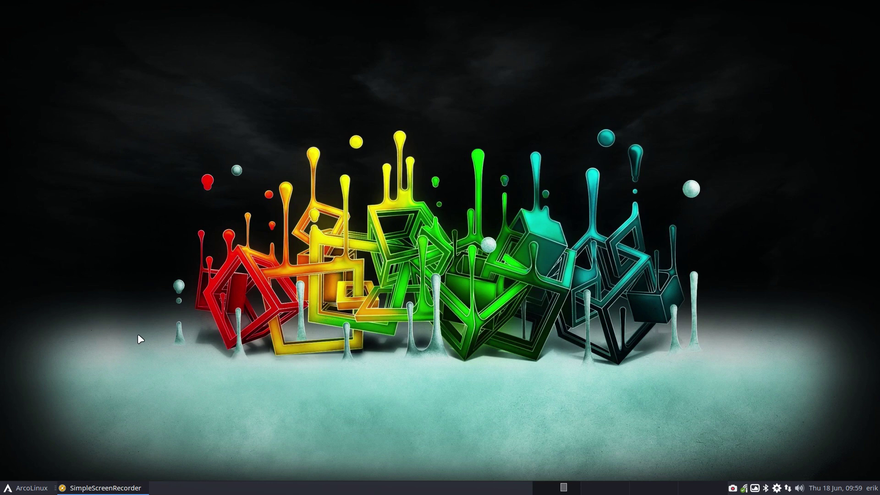
click(30, 489)
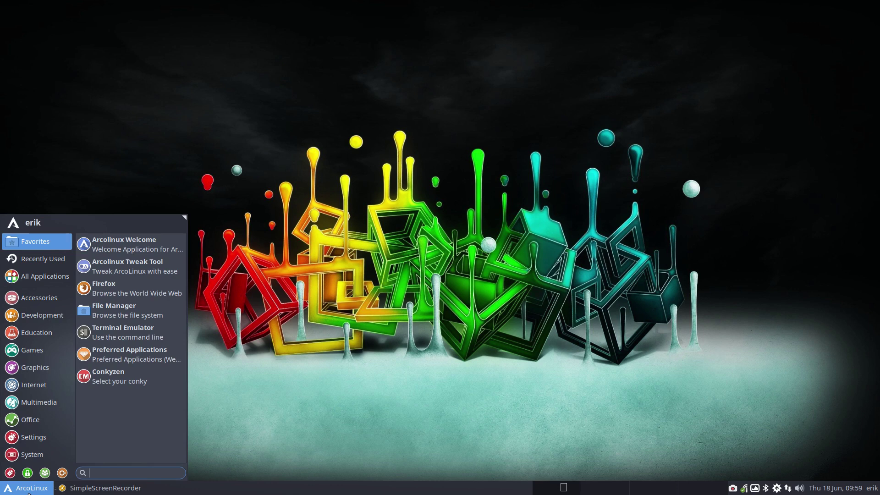
- Search 'kv' in the Whisker menu and launch Kvantum Manager from the results
text(kv)
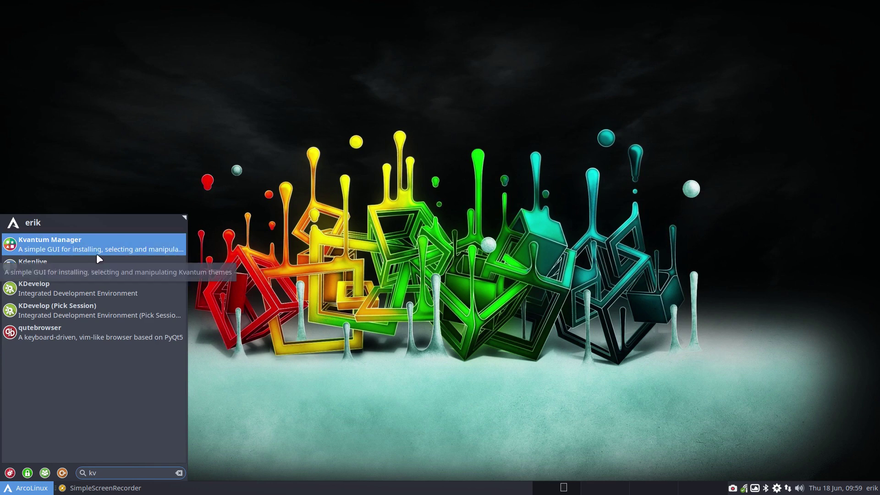
click(79, 248)
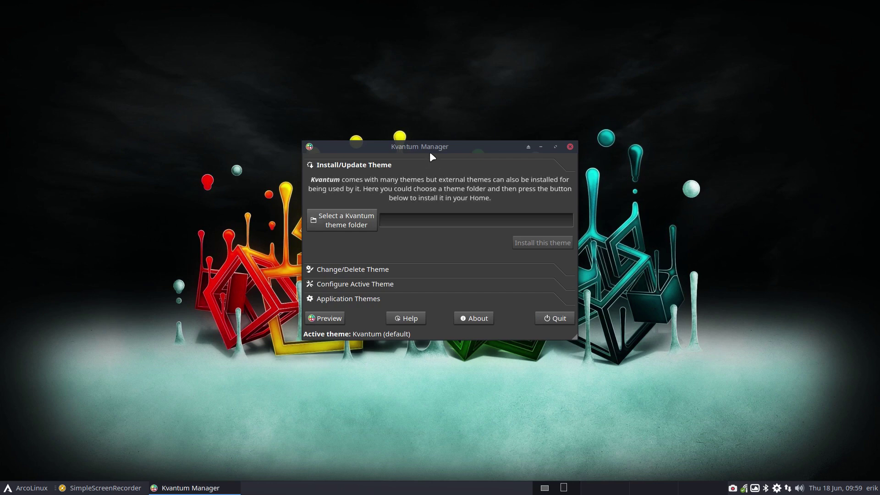
- Move Kvantum Manager up and tab-complete 'sudo pacman -R kvantum-' in termite to list installed packages
drag(460, 131, 443, 38)
key(ctrl+alt+Return)
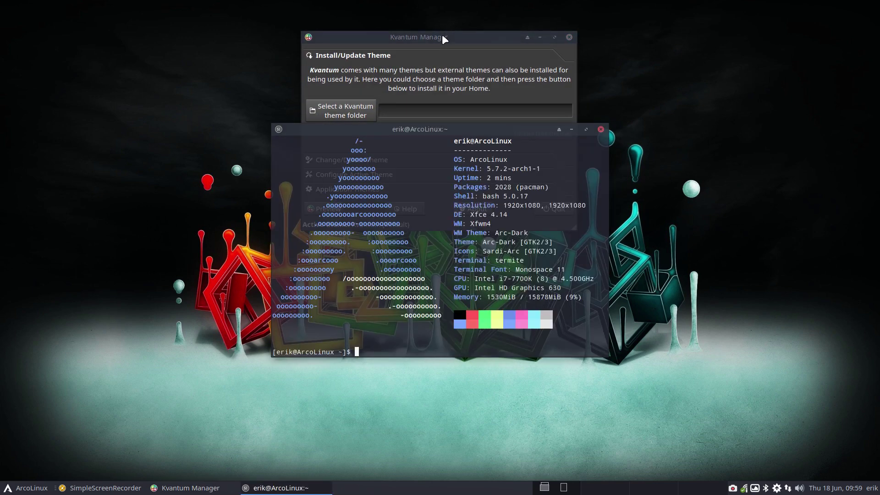
text(sudo pacman -R kvantum-)
key(Tab)
key(Tab)
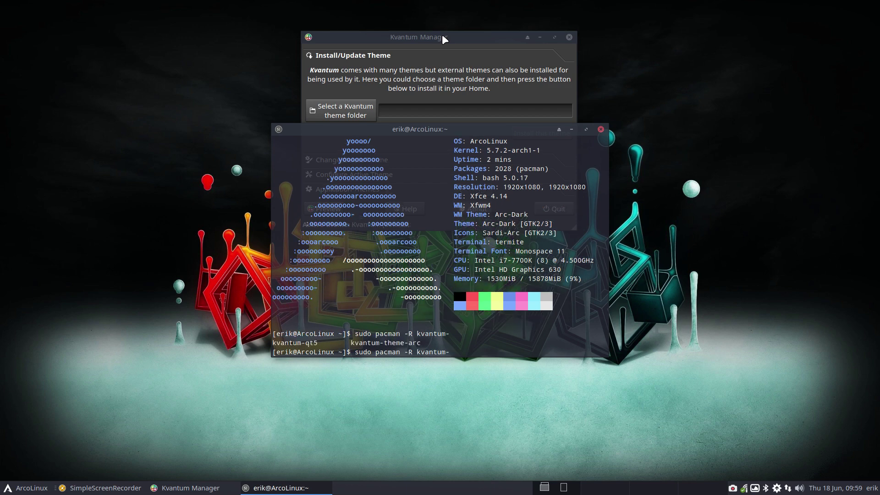
- Launch the Xfce Settings Manager from the Whisker menu
click(37, 487)
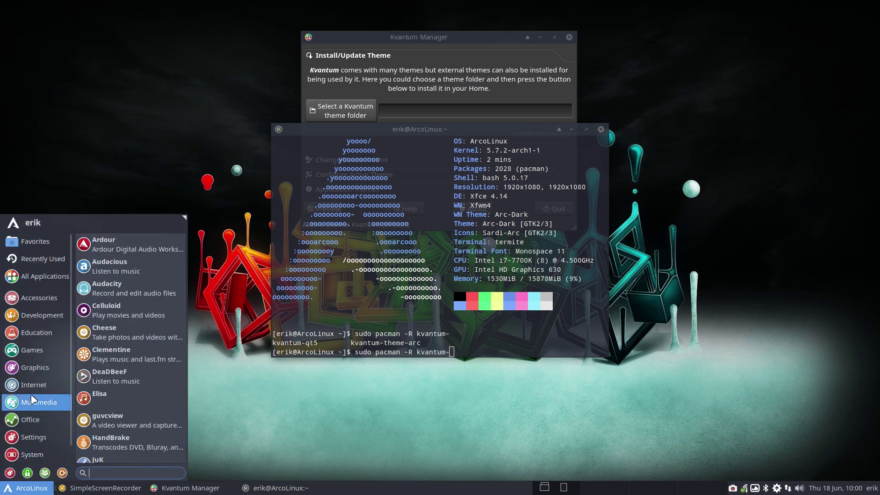
mouse_move(34, 379)
mouse_move(45, 331)
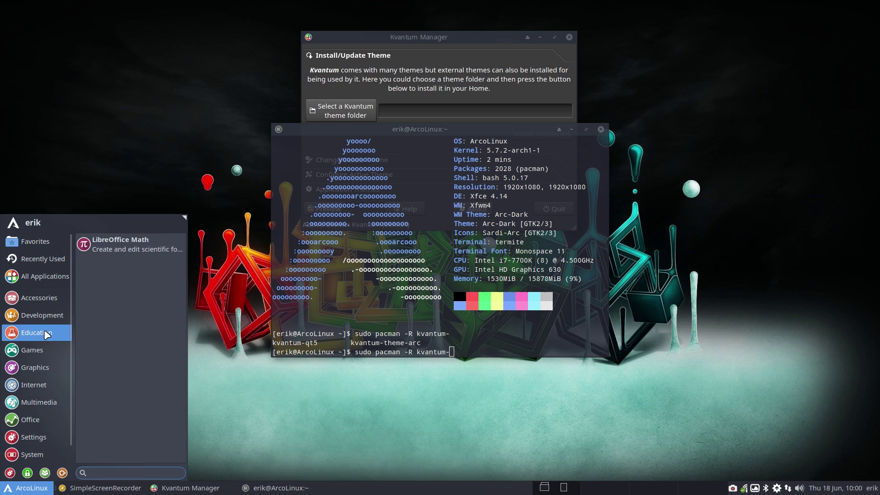
click(10, 473)
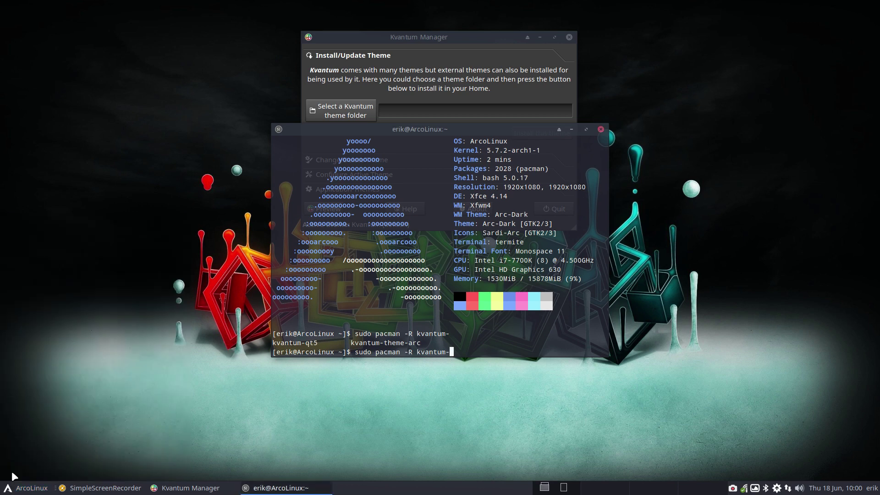
- Select kvantum-theme-arc in the terminal, then close the terminal and Settings Manager
click(384, 167)
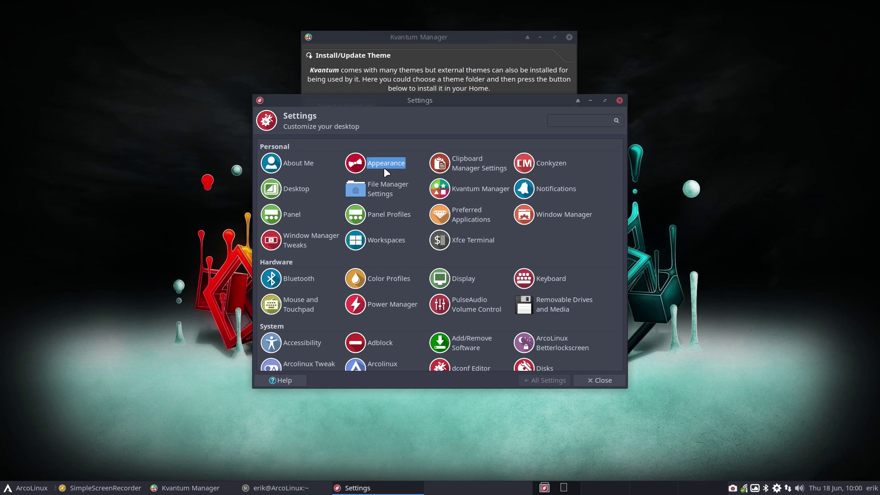
drag(446, 100, 221, 93)
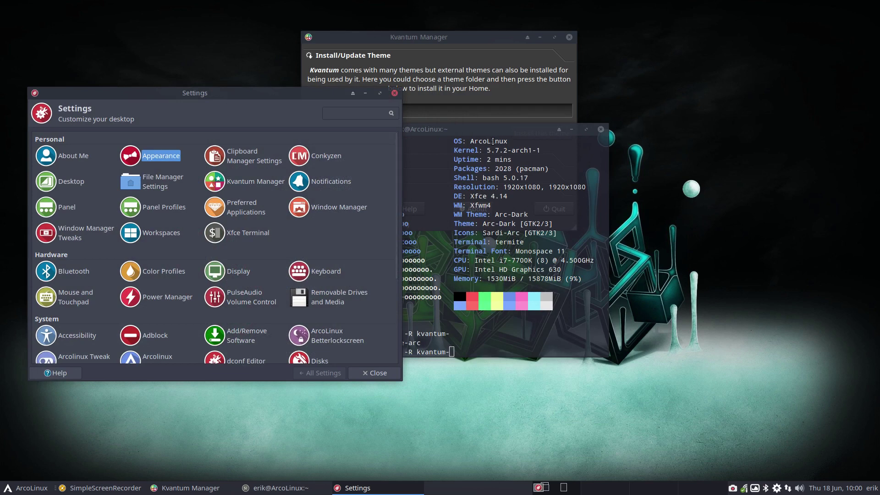
click(487, 180)
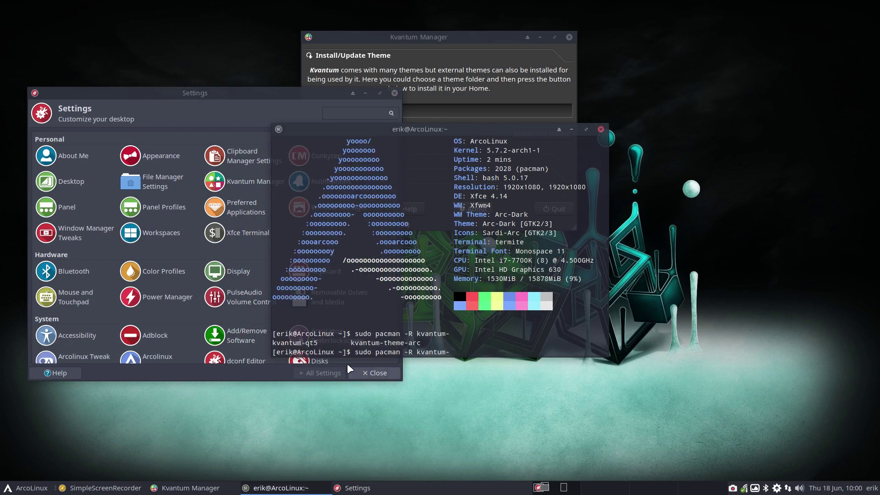
drag(351, 342, 425, 343)
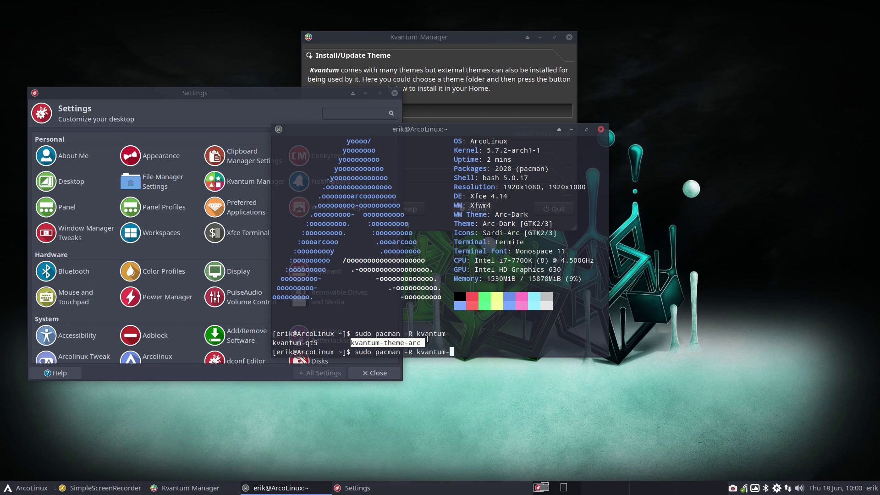
click(601, 130)
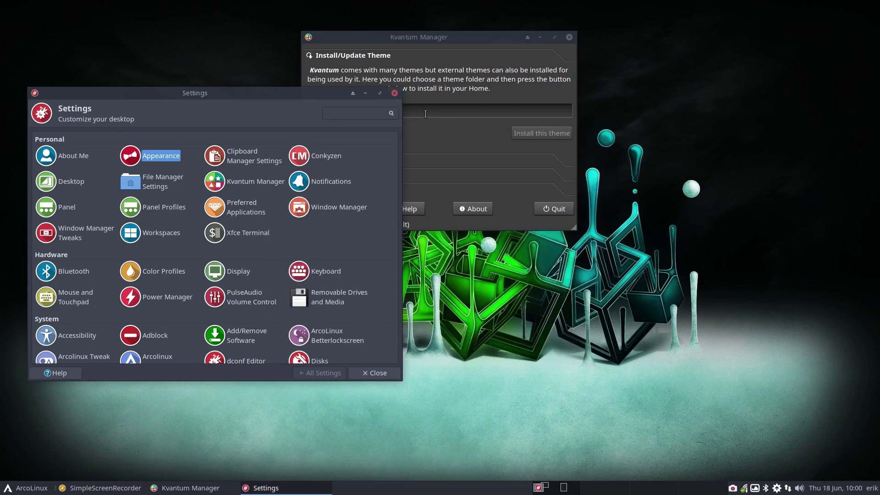
click(394, 94)
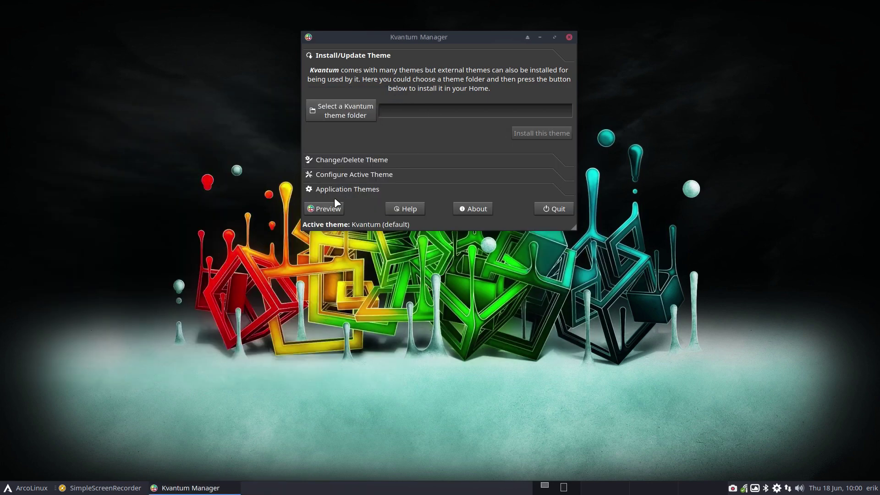
- Search Pamac for 'kvant' and open the kvantum-qt5 0.15.3-1 package details
click(777, 489)
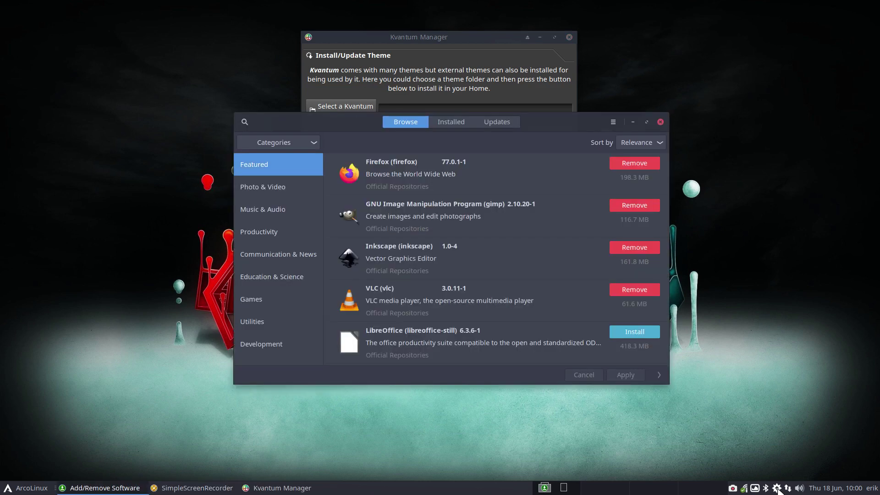
click(243, 123)
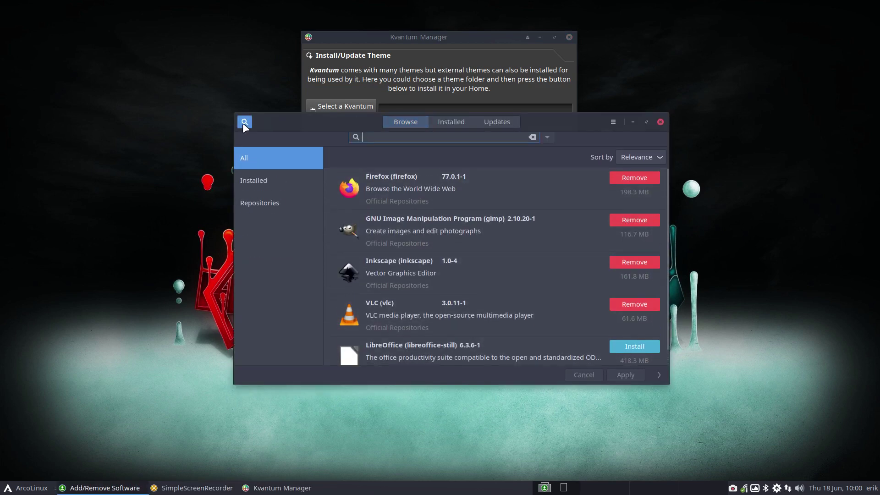
text(kvant)
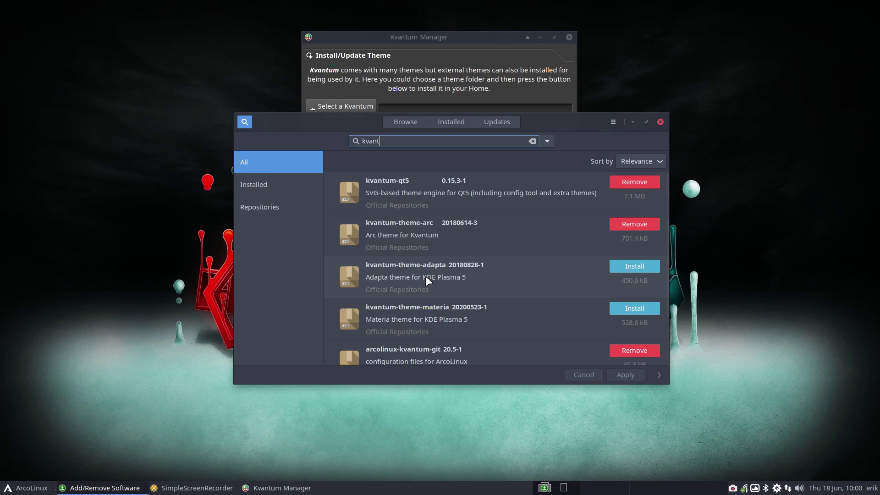
scroll(441, 330, down, 1)
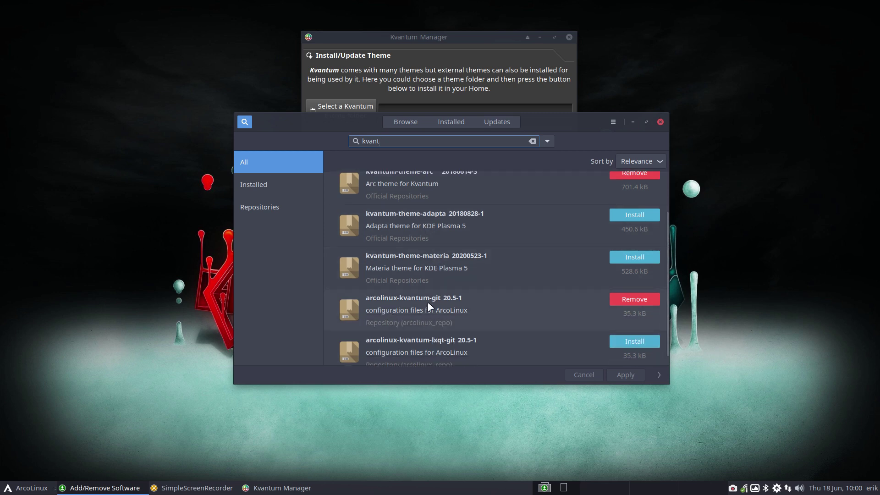
scroll(428, 303, down, 1)
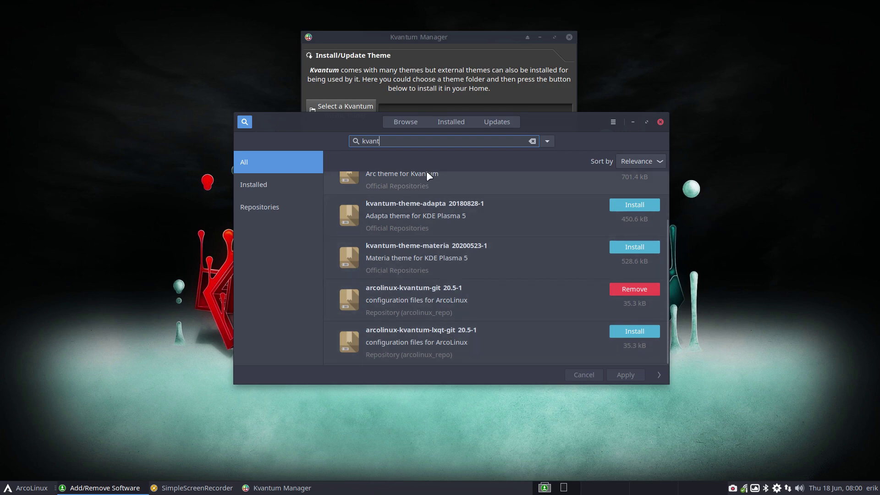
scroll(427, 319, up, 2)
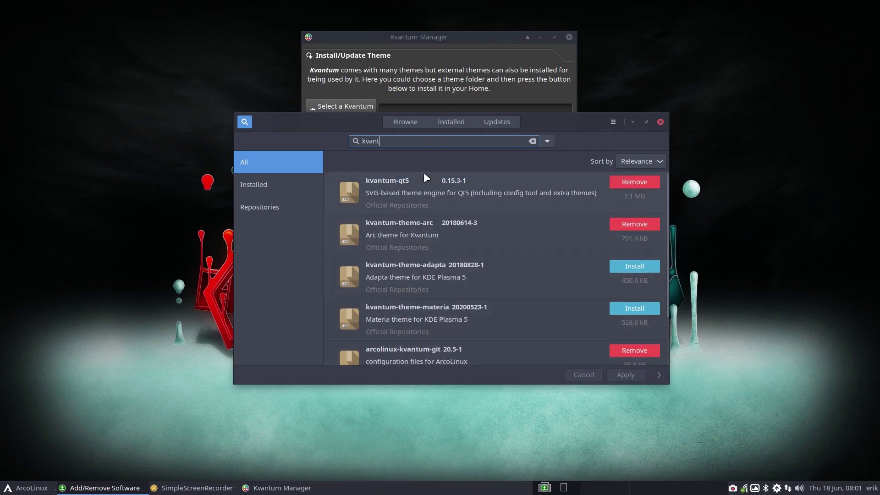
click(420, 186)
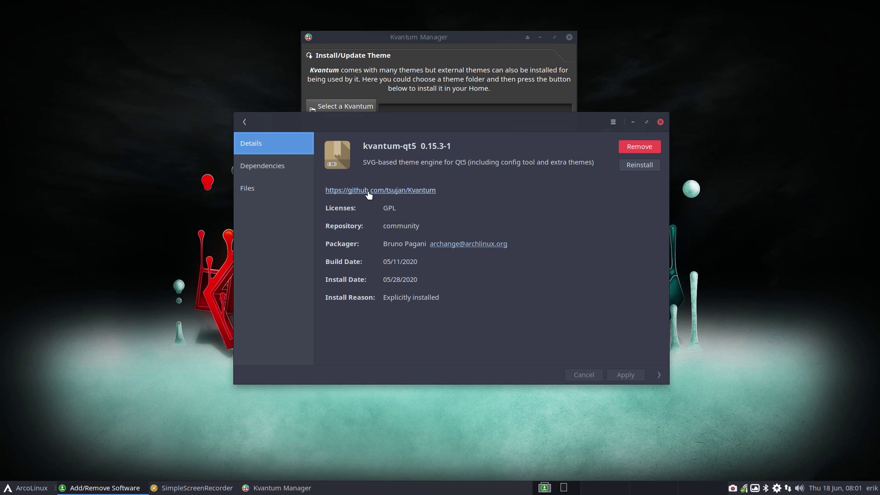
- Open the Kvantum GitHub project, set Vivaldi as default browser, and check the commit history dates
click(395, 196)
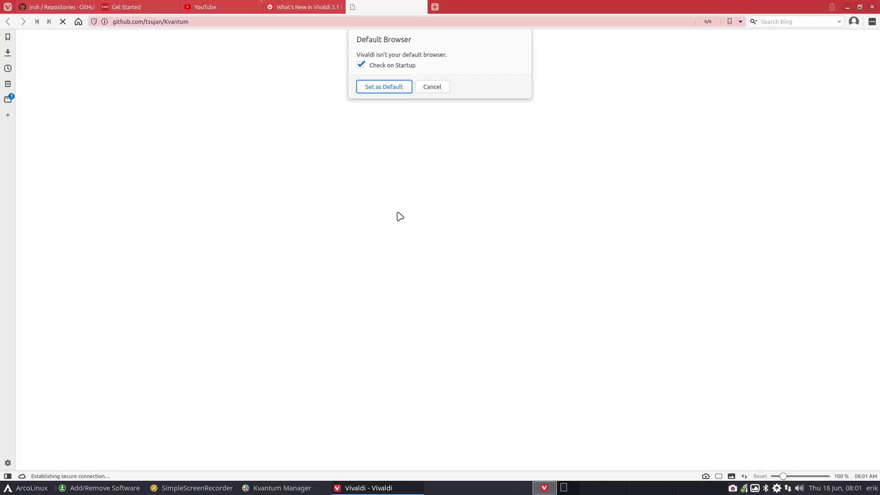
click(384, 87)
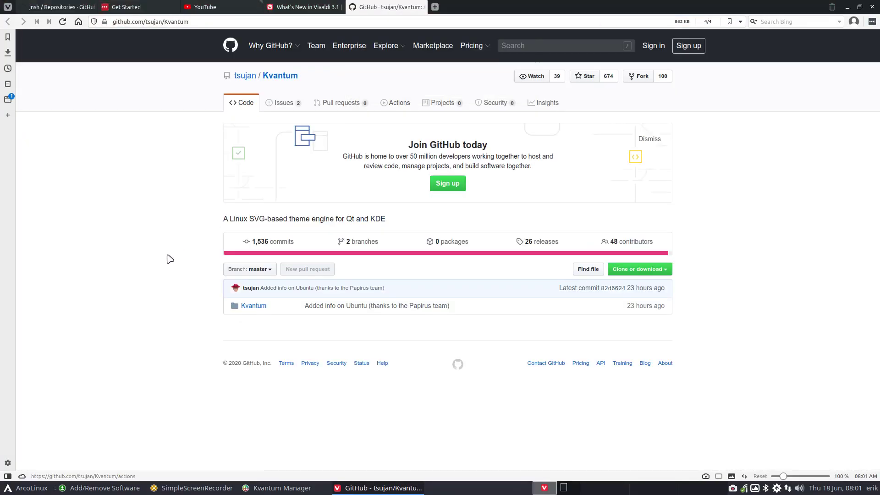
click(281, 76)
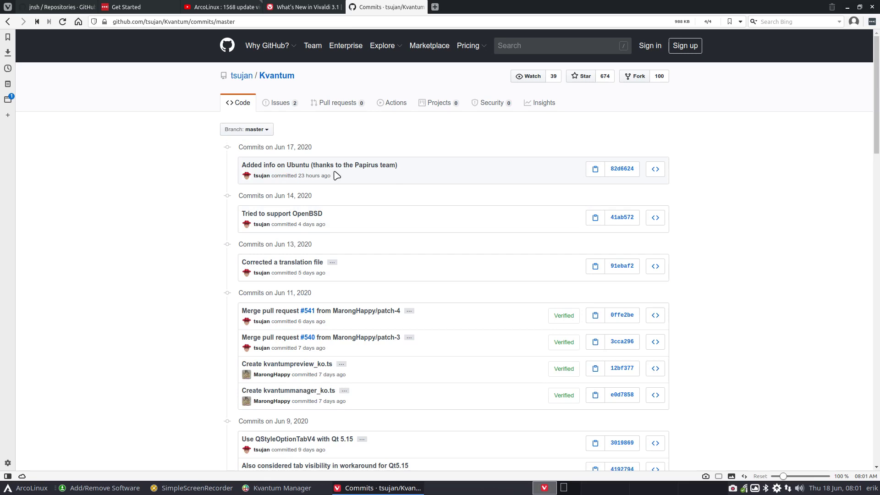
drag(288, 146, 316, 151)
click(316, 151)
scroll(193, 337, down, 1)
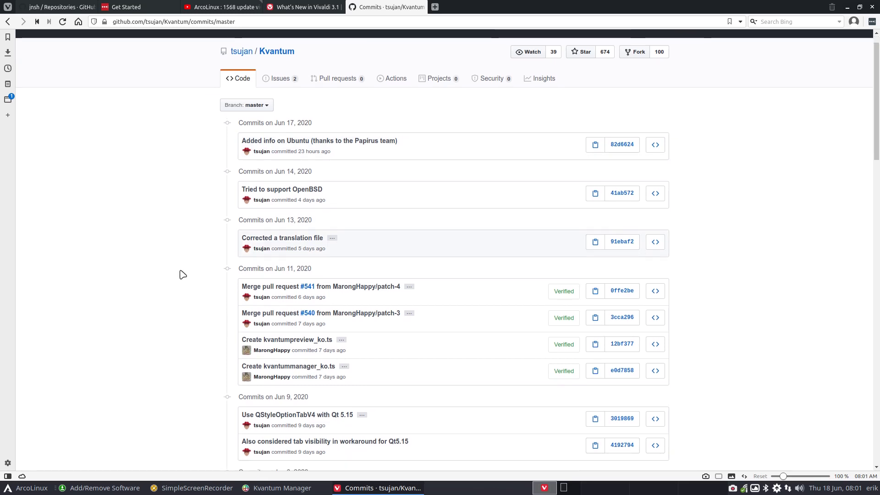
- Review the Kvantum releases page, latest 0.15.3, then open the author's GitHub profile
click(7, 24)
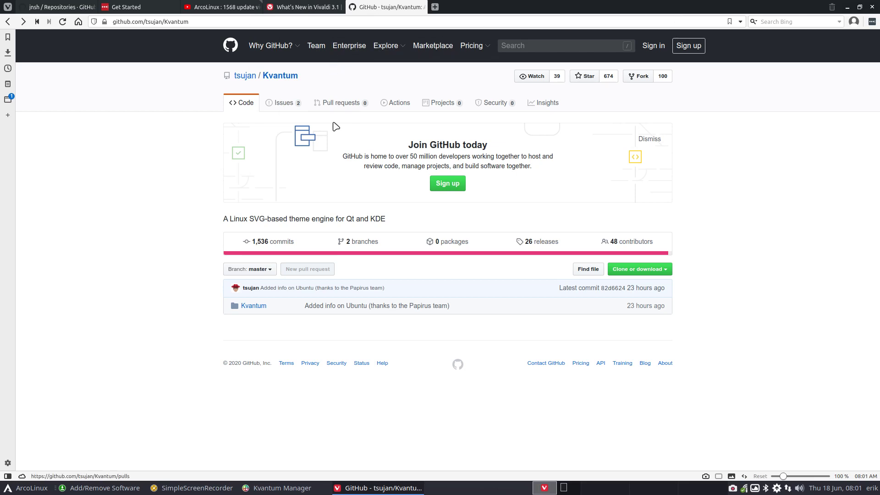
click(545, 243)
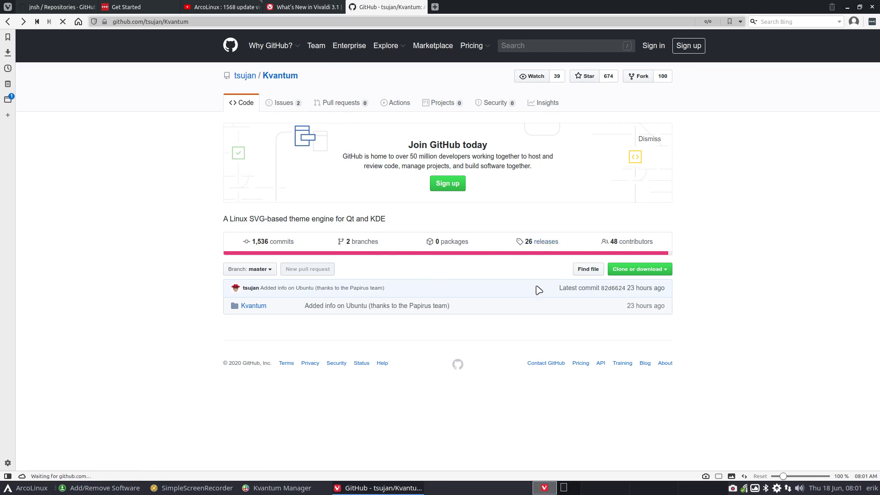
scroll(539, 290, down, 2)
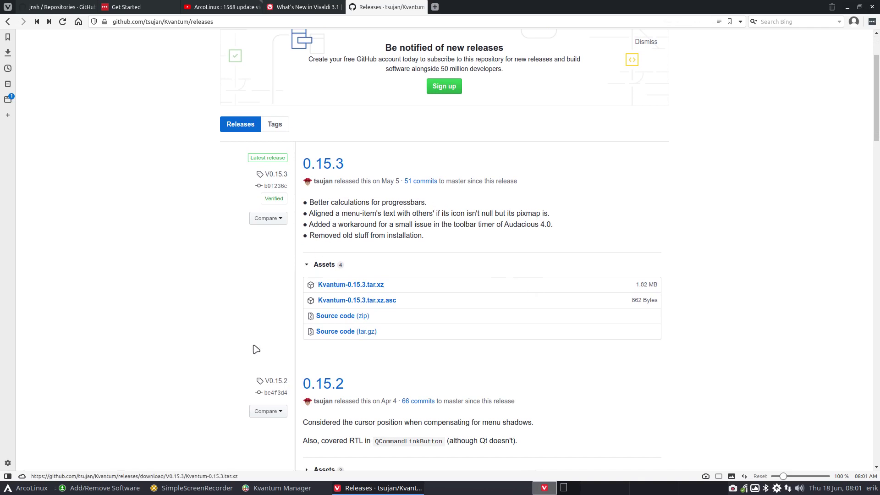
scroll(184, 304, down, 3)
scroll(179, 299, down, 3)
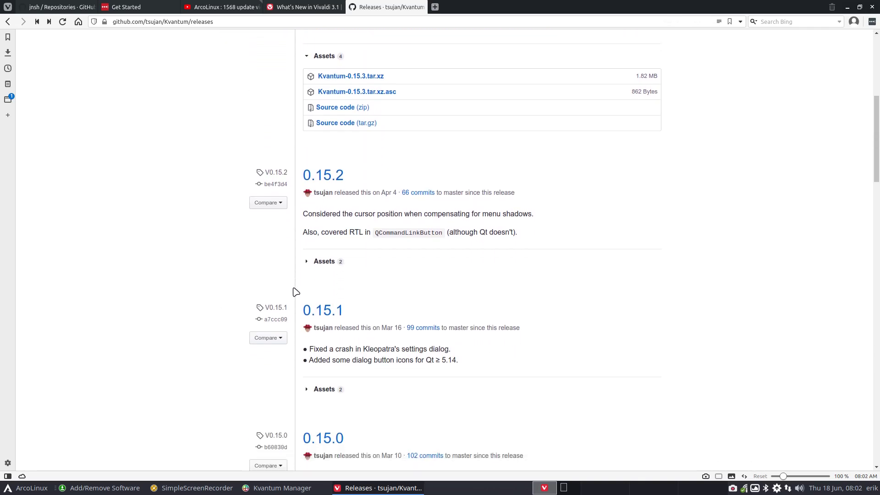
scroll(323, 287, down, 2)
scroll(366, 302, down, 3)
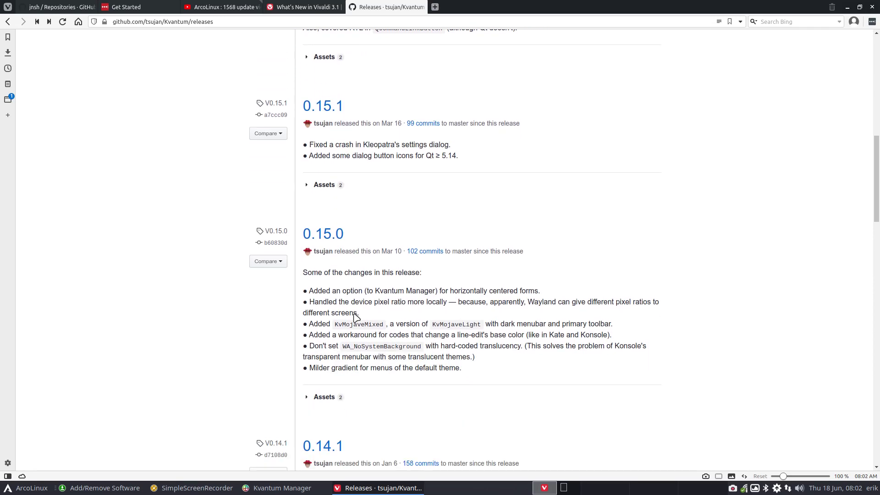
scroll(362, 321, up, 10)
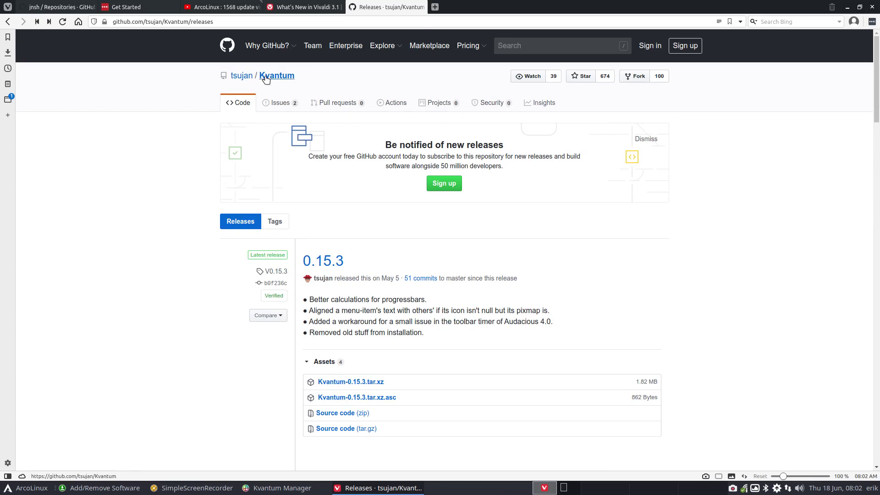
click(245, 78)
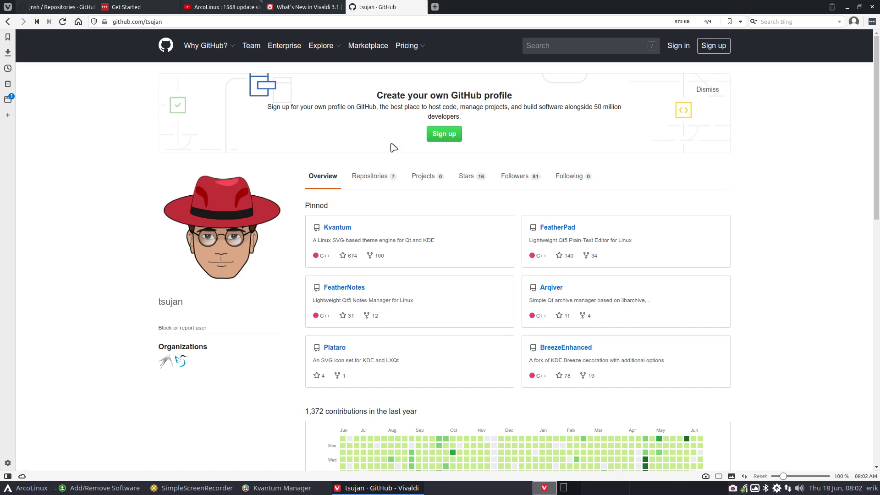
- Search the web for 'arch wiki kvantum' from Vivaldi's address bar
click(236, 22)
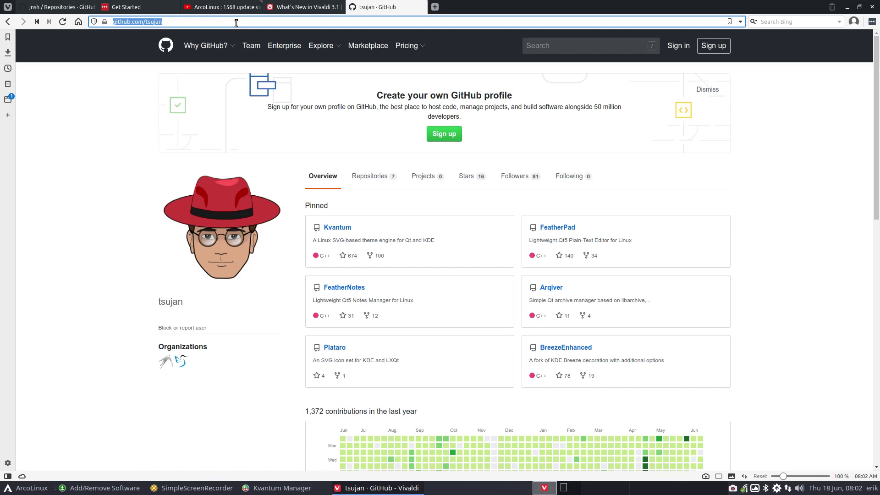
text(kvantum)
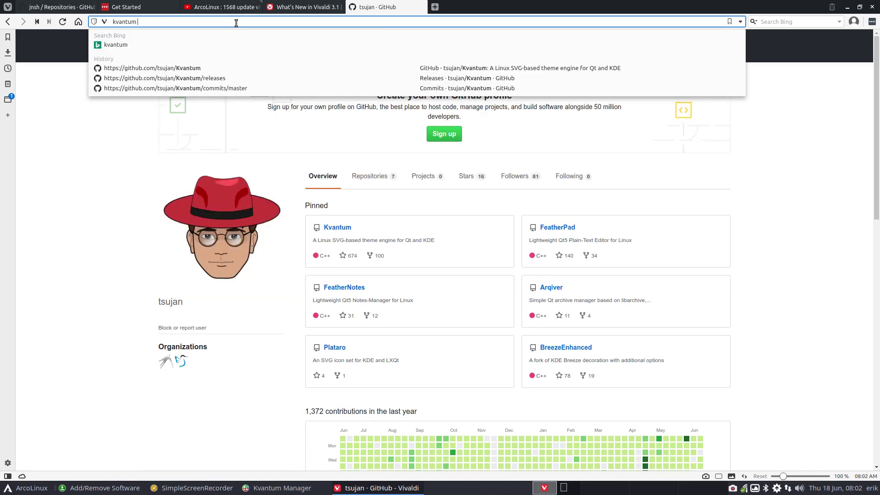
text(ana)
key(BackSpace)
key(BackSpace)
key(BackSpace)
key(BackSpace)
key(BackSpace)
key(BackSpace)
key(BackSpace)
key(BackSpace)
key(BackSpace)
key(BackSpace)
key(BackSpace)
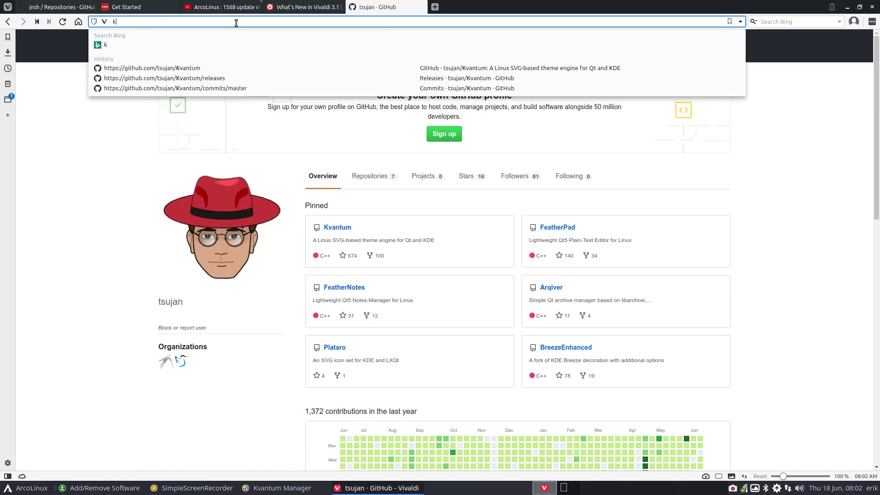
text(arch wiki)
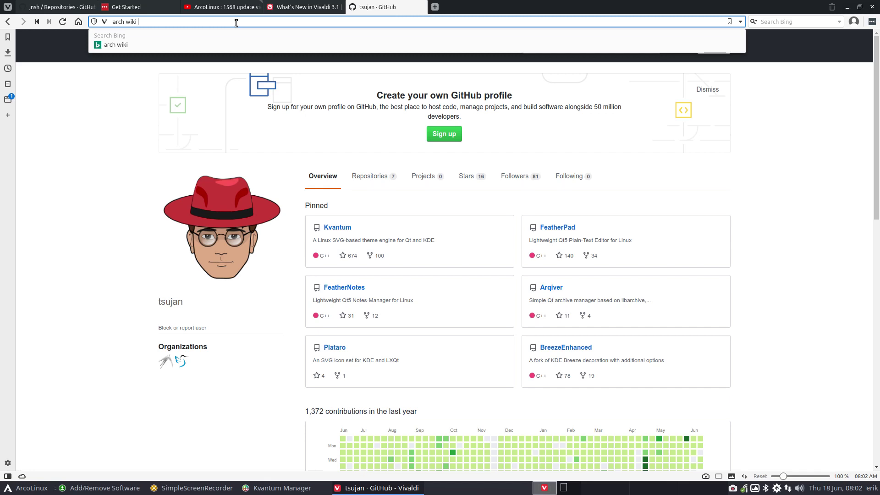
text(kvantum)
key(Return)
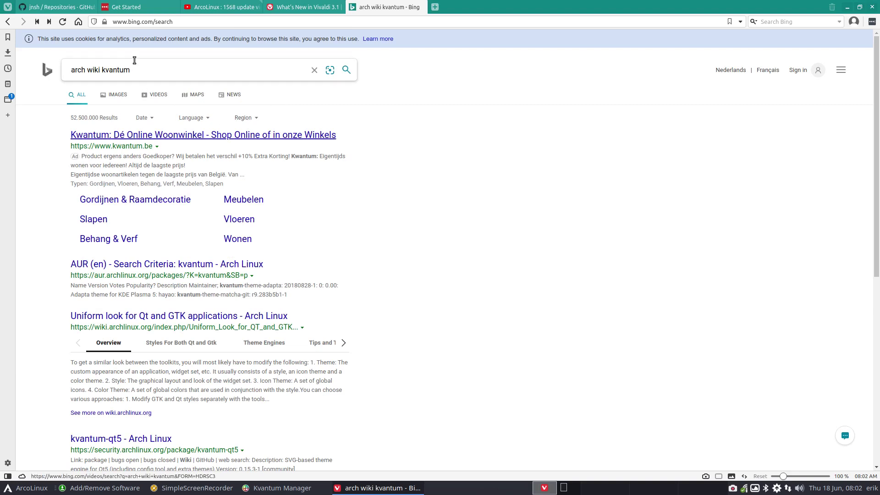
- Navigate to the google.be start page
click(145, 23)
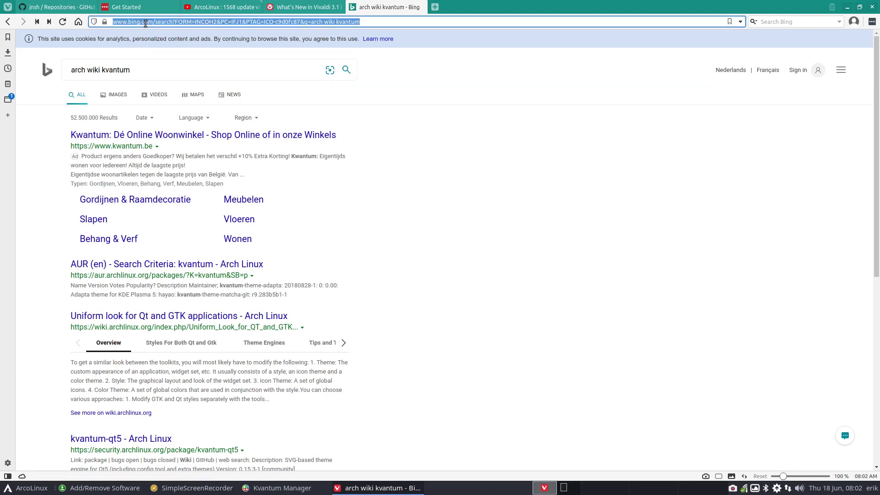
text(gog)
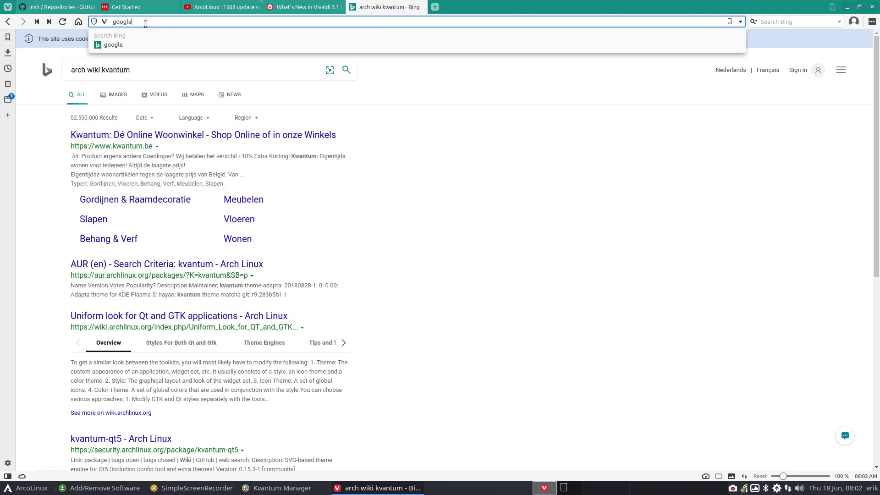
text(gle.be)
key(Return)
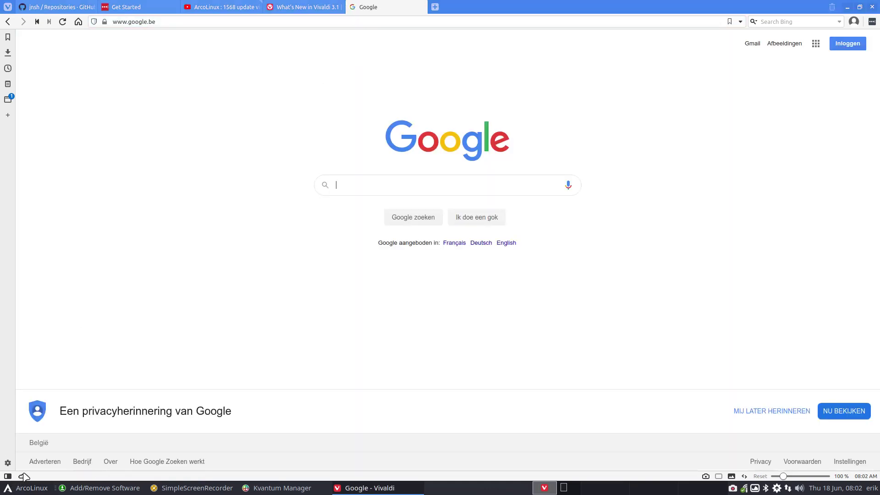
- Set Google as Vivaldi's default search engine and search Google for 'arch wiki kvantum'
click(8, 463)
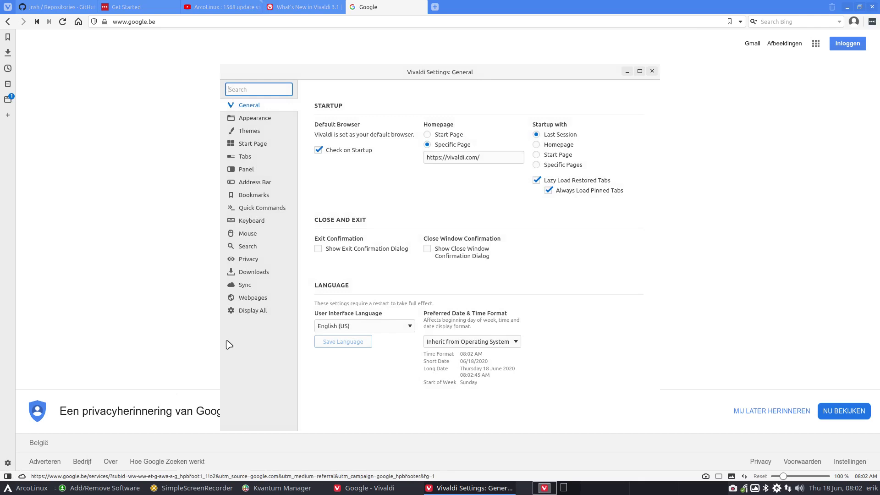
click(258, 250)
click(343, 289)
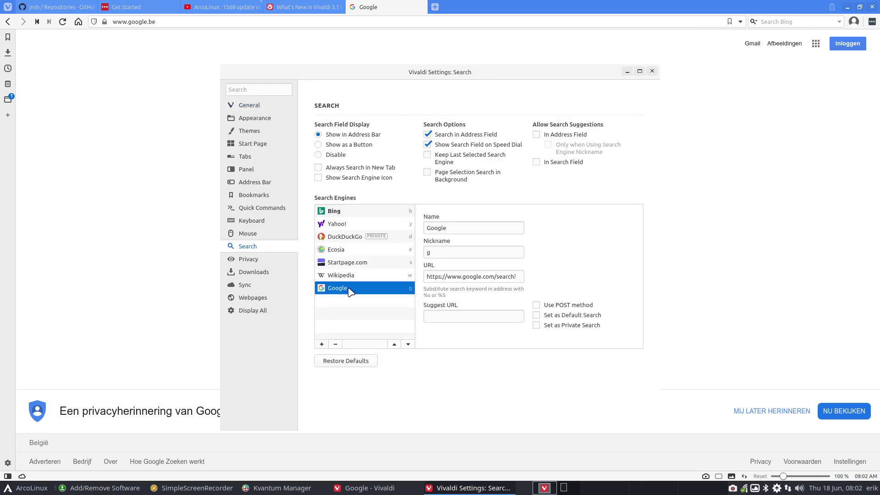
click(555, 316)
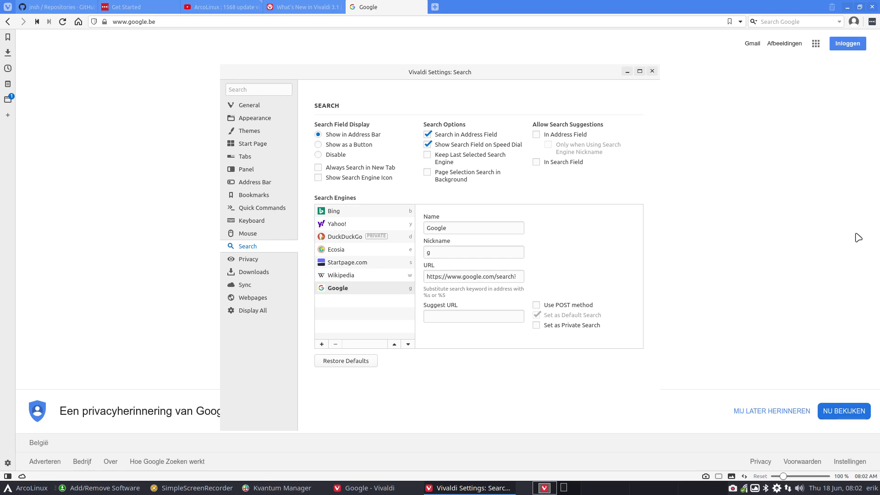
click(652, 71)
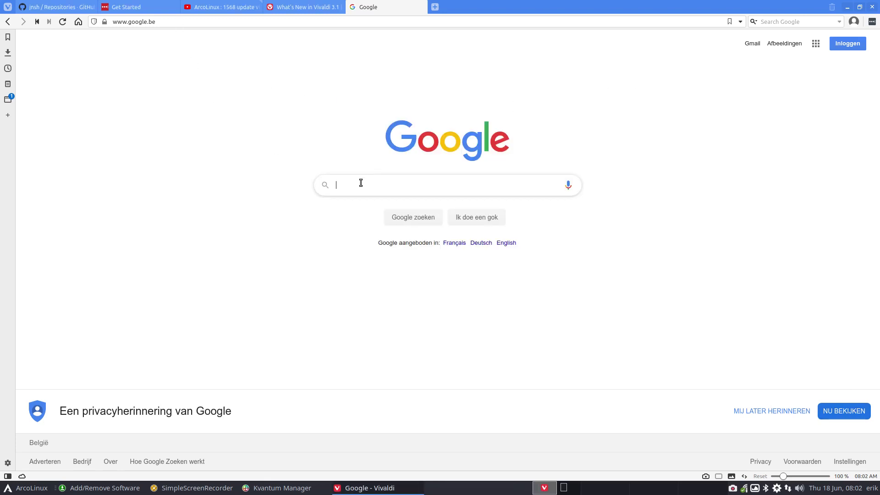
text(arch w)
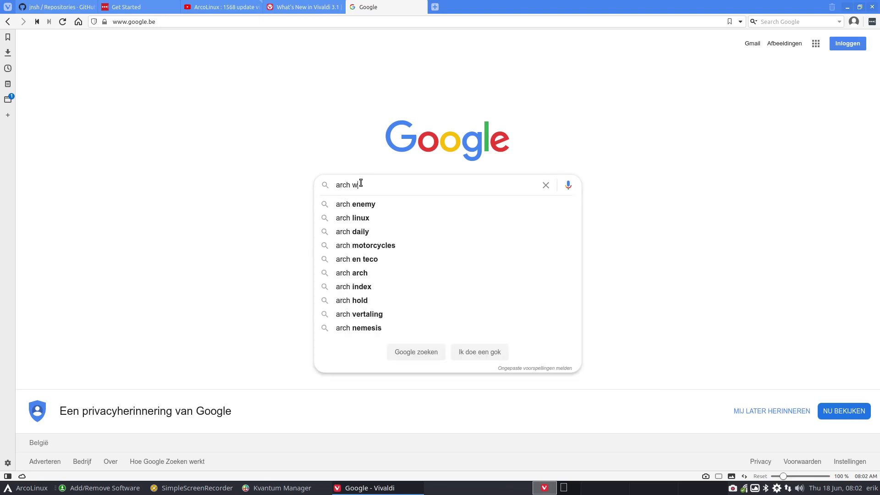
text(iki kvantum)
key(Return)
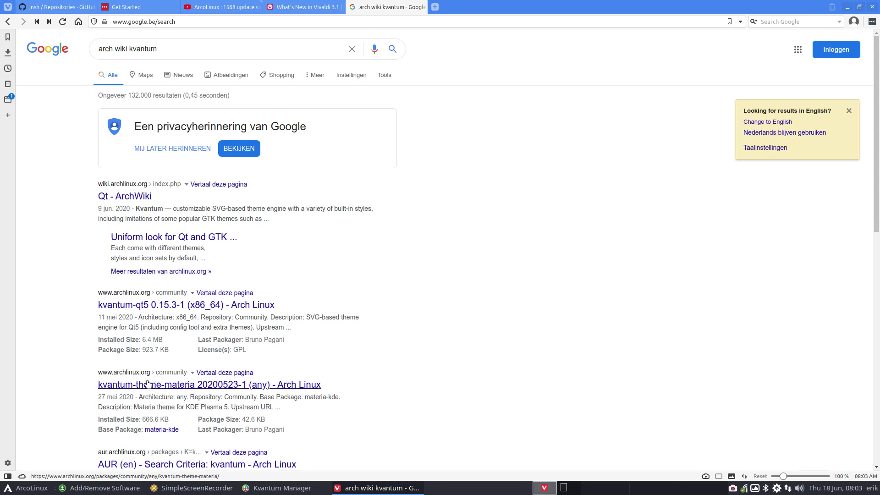
scroll(184, 348, down, 3)
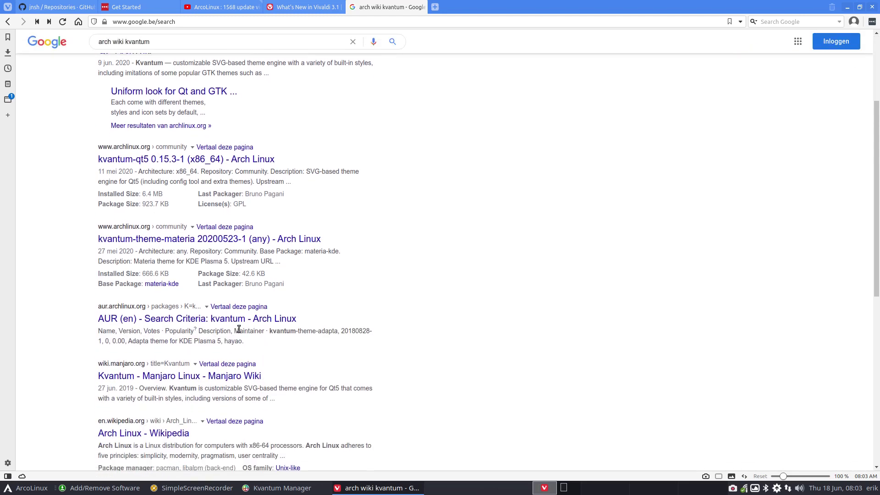
scroll(189, 321, down, 2)
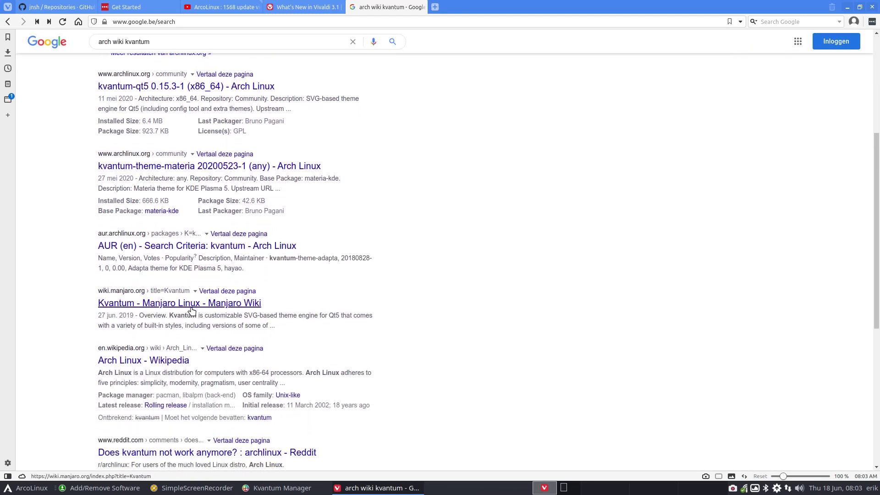
scroll(200, 319, down, 3)
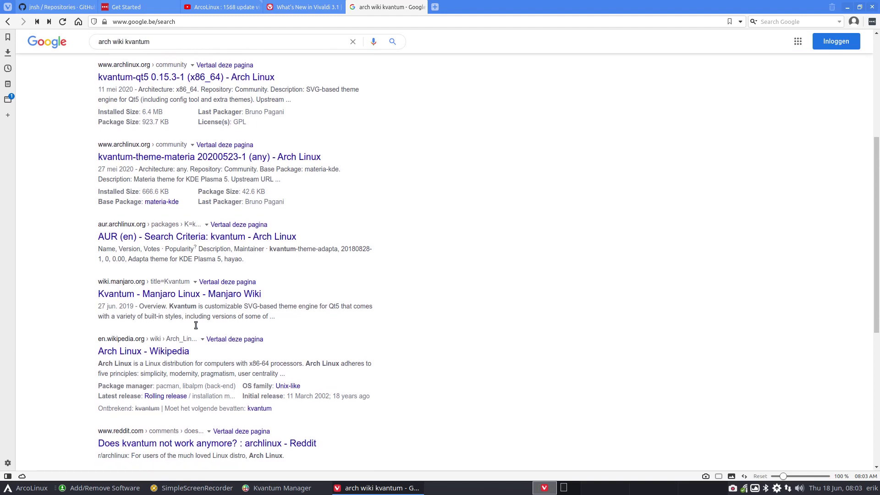
scroll(196, 328, up, 1)
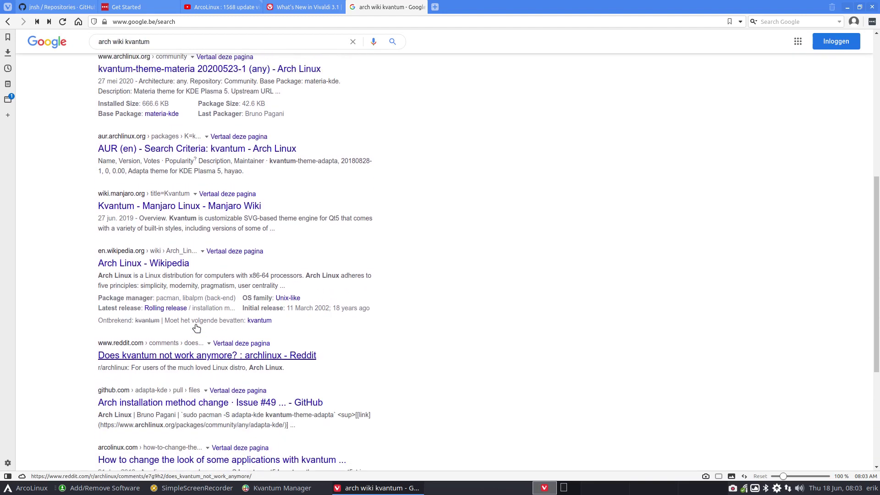
scroll(198, 328, down, 1)
scroll(196, 328, down, 3)
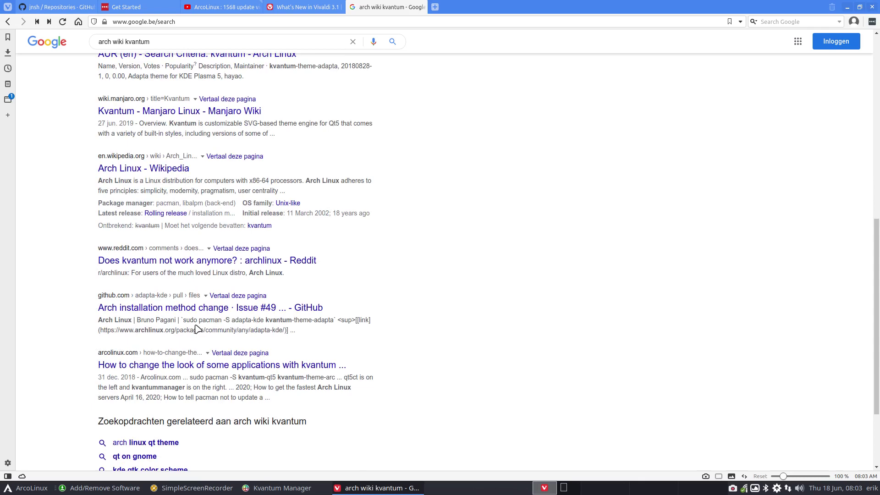
scroll(196, 326, up, 4)
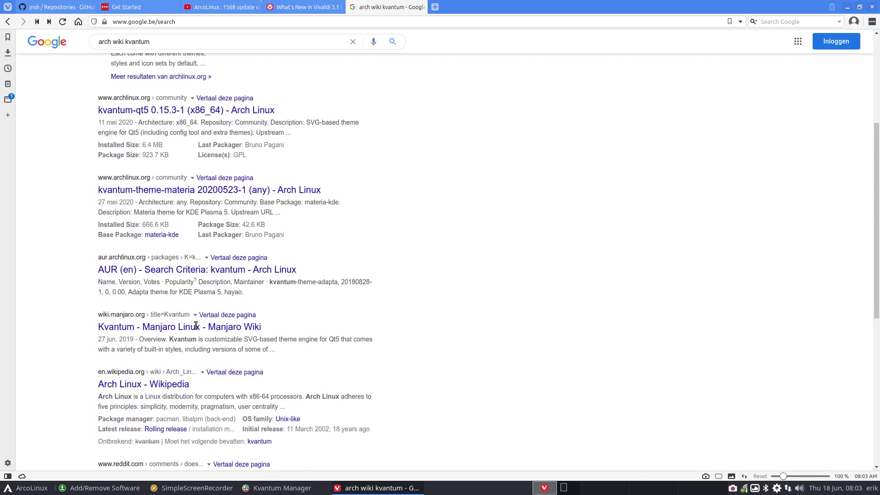
scroll(196, 325, down, 5)
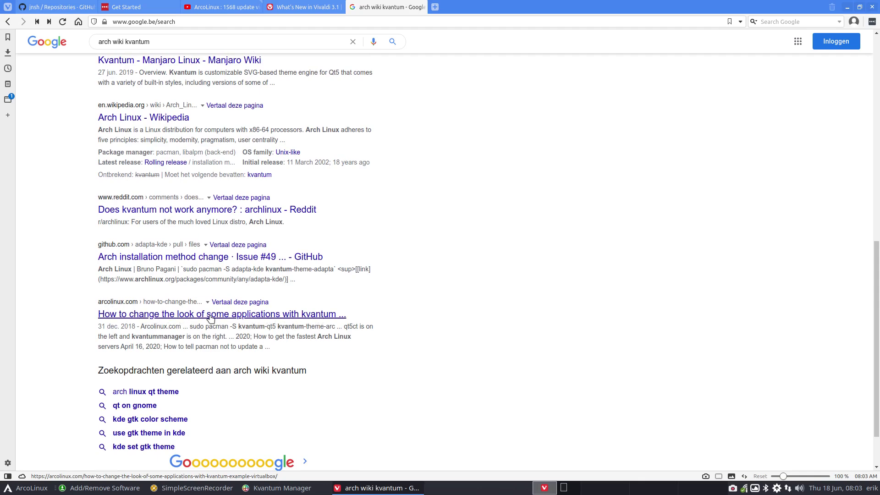
scroll(211, 319, up, 10)
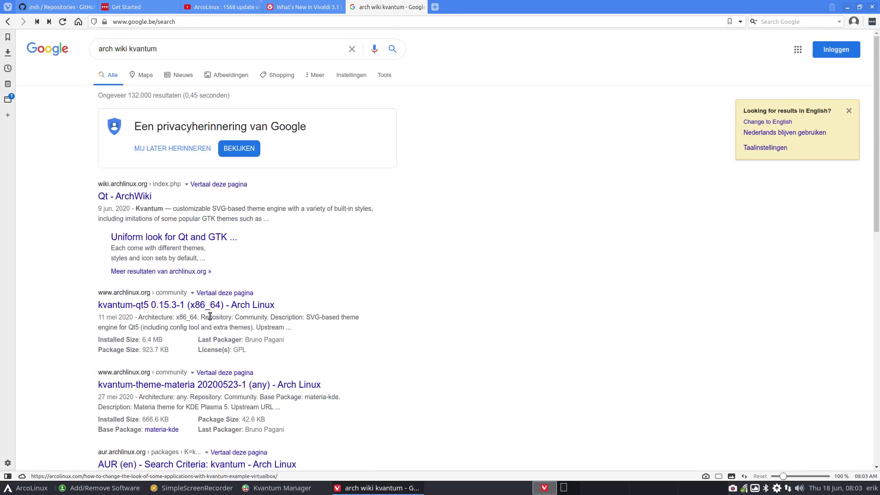
- Open the Qt - ArchWiki result, close VirtualBox Manager, and scroll to the Installation section
click(125, 197)
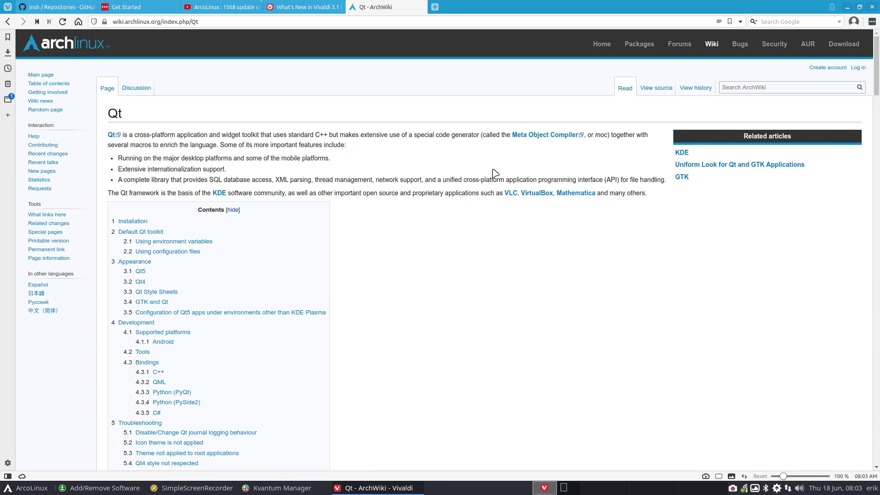
scroll(411, 268, down, 1)
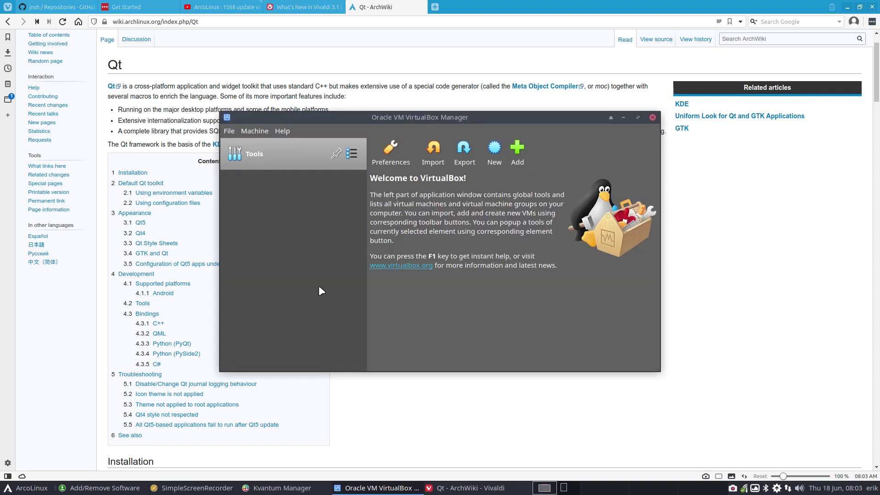
click(653, 117)
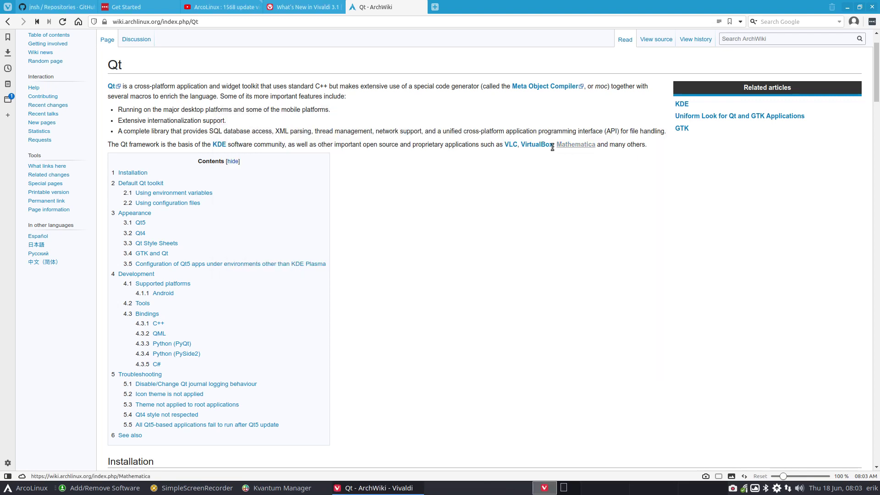
scroll(248, 202, down, 1)
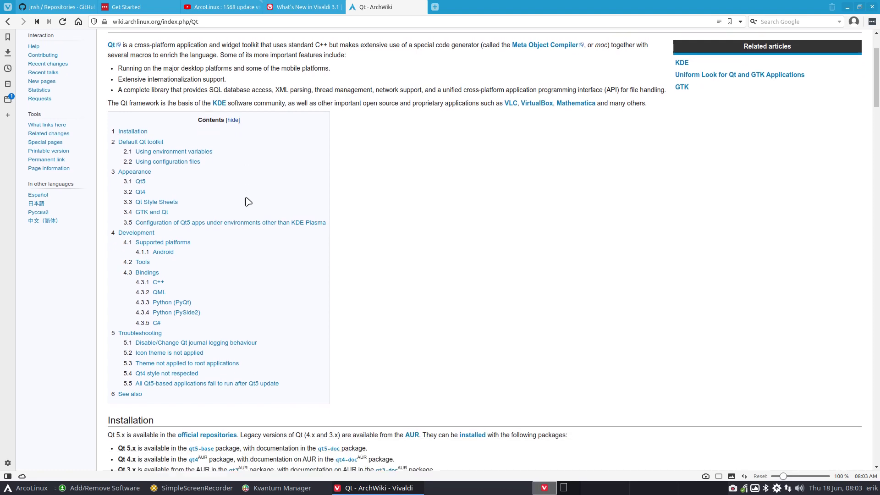
scroll(248, 201, down, 4)
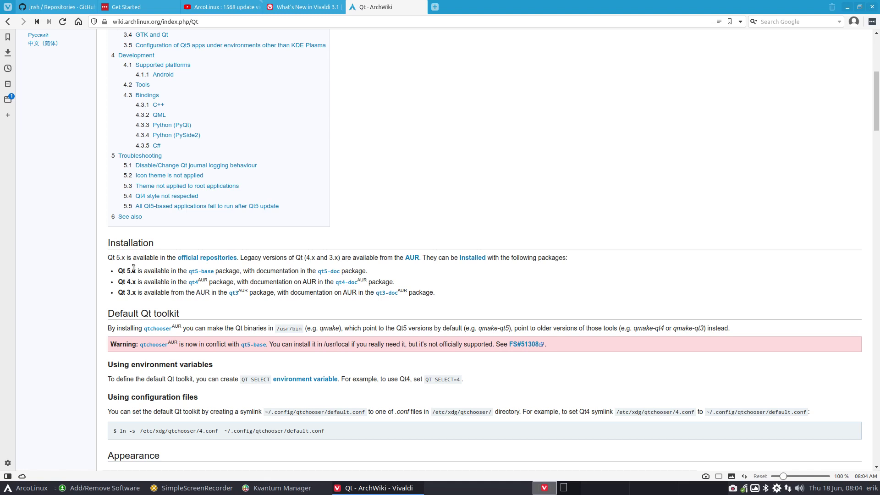
- Highlight '5.x' in the Qt 5.x line and scroll down the Qt page
double_click(133, 270)
scroll(93, 331, down, 2)
scroll(93, 331, down, 3)
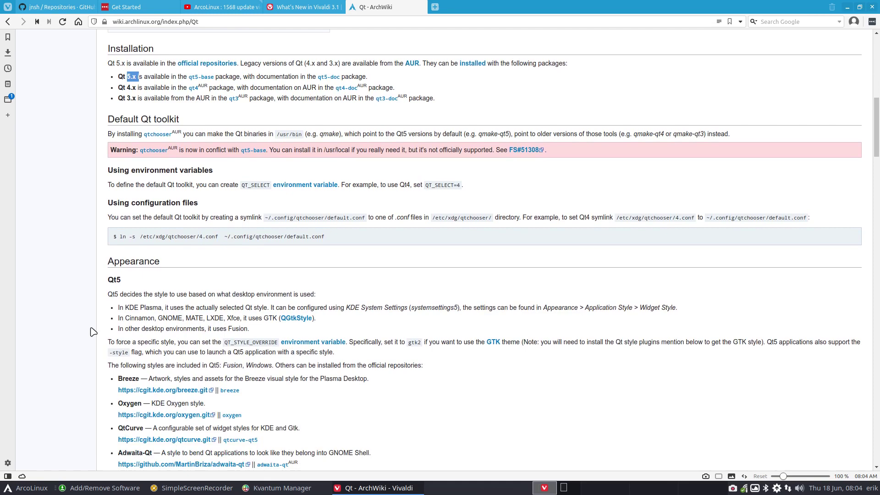
scroll(93, 331, down, 1)
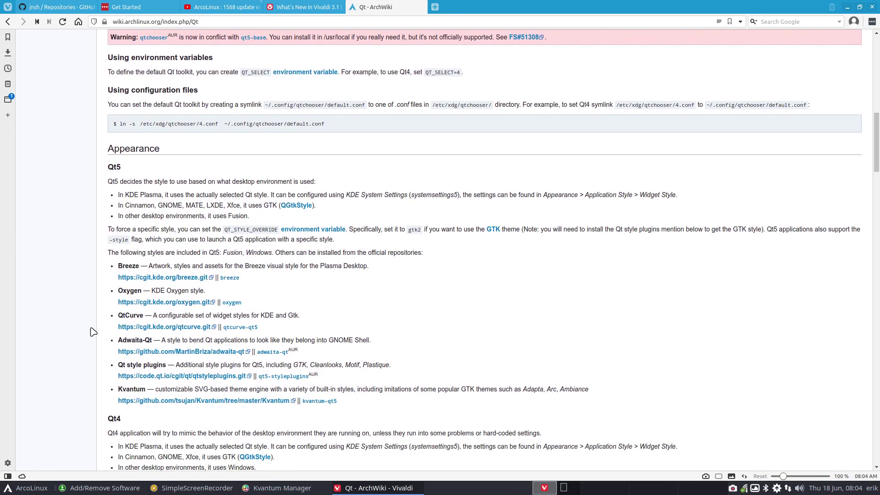
scroll(93, 331, down, 3)
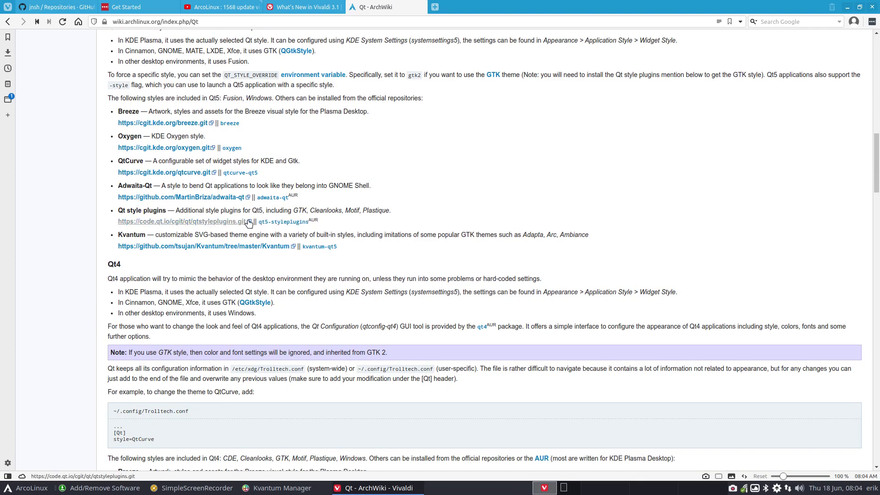
- Highlight items in the Qt5 styles list, including 'Ambiance' in the Kvantum entry
double_click(315, 221)
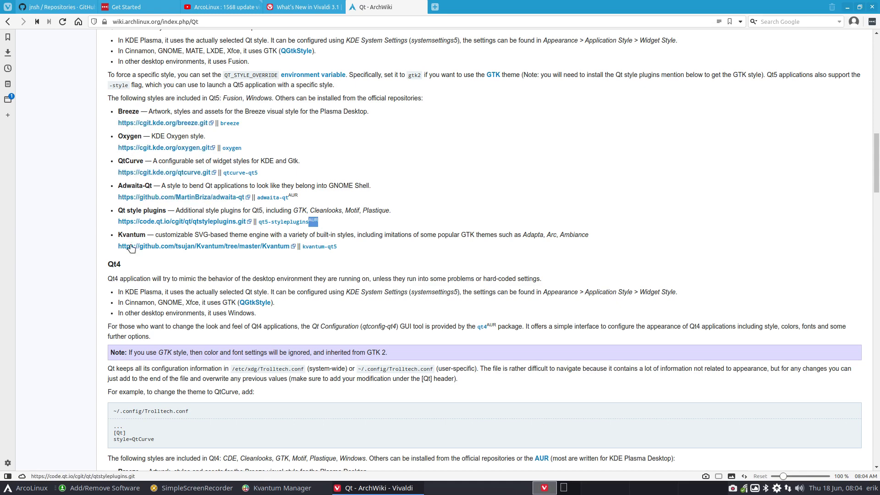
drag(131, 248, 206, 247)
click(550, 237)
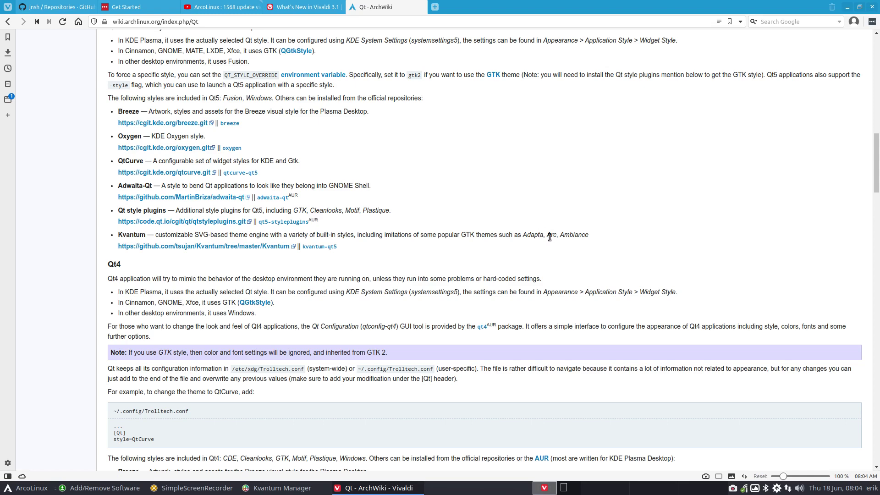
double_click(570, 236)
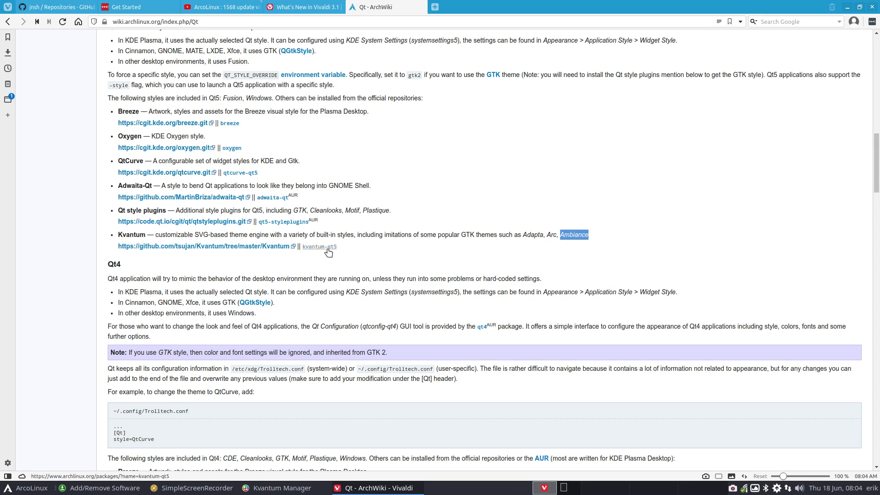
scroll(97, 316, down, 6)
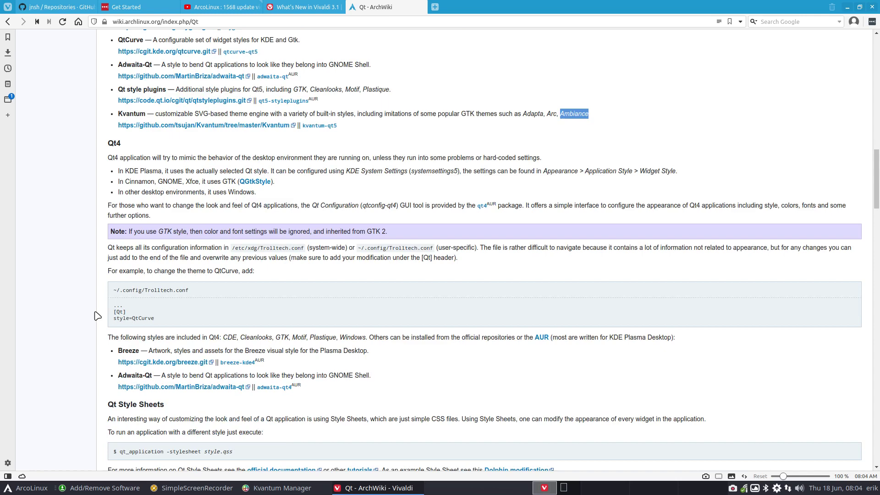
scroll(97, 316, down, 6)
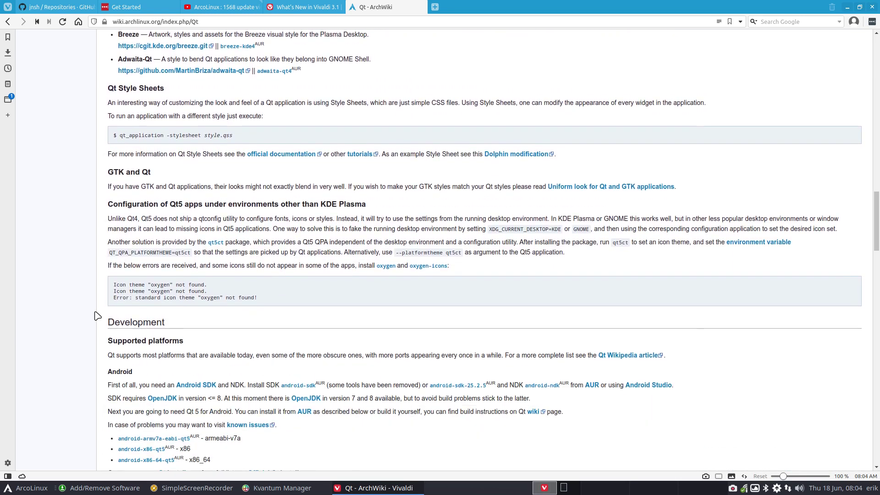
scroll(97, 316, down, 6)
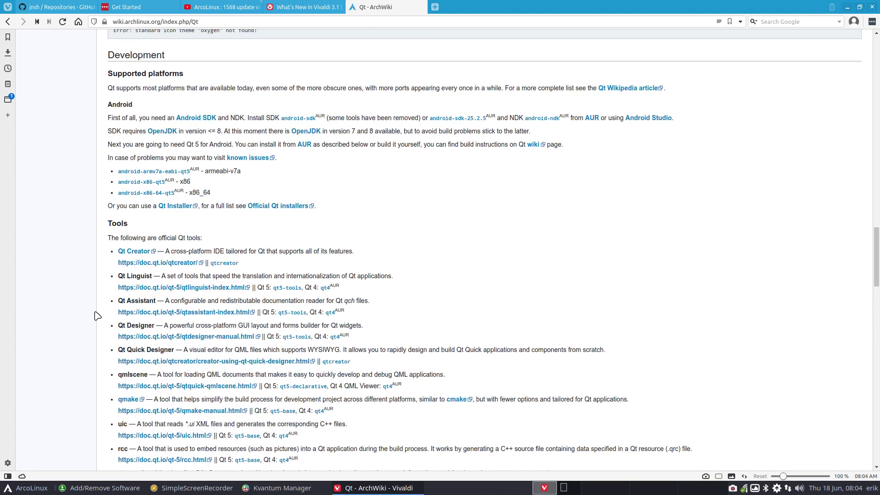
scroll(97, 316, down, 6)
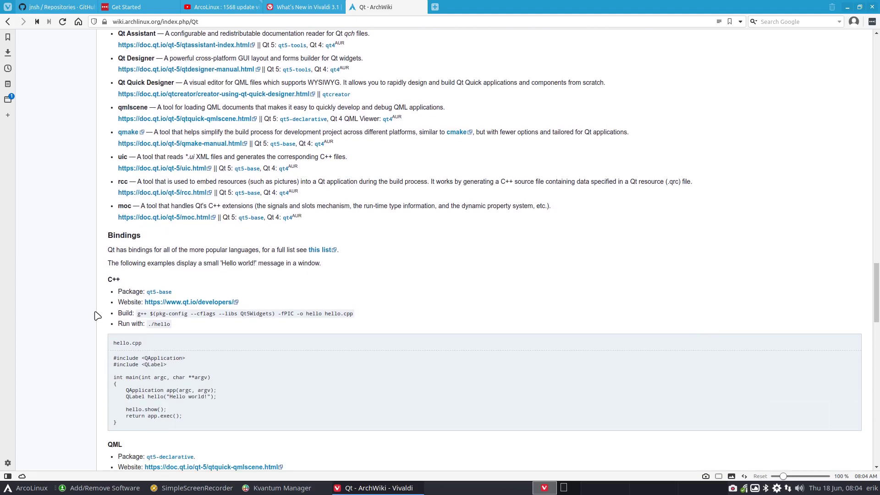
scroll(97, 316, down, 10)
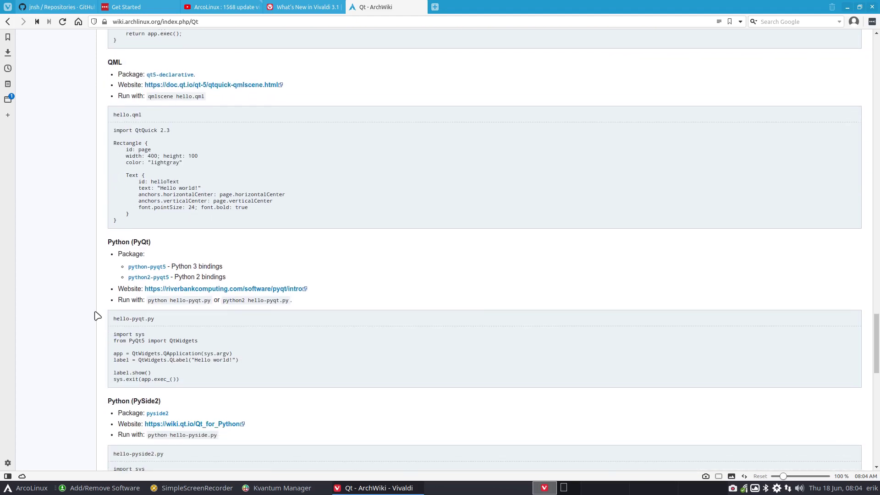
scroll(98, 317, down, 3)
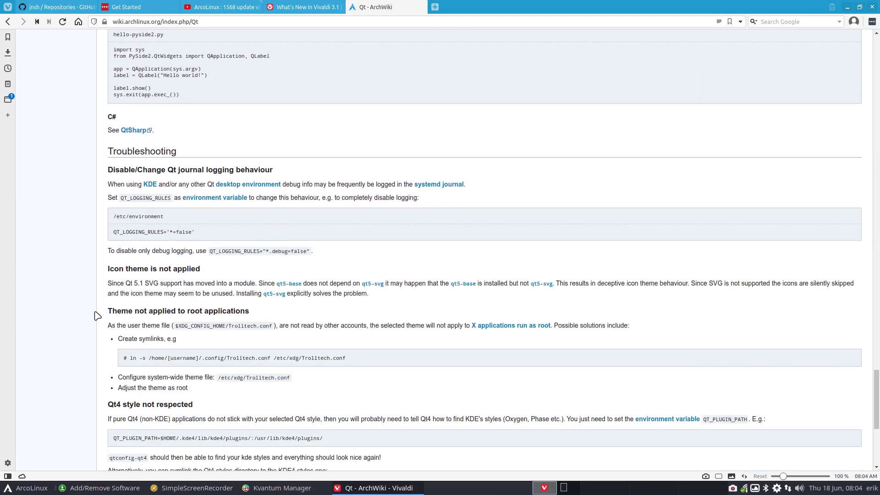
- Find 'kvantum' on the page and cycle through all 4 matches
key(ctrl+f)
text(kvaa)
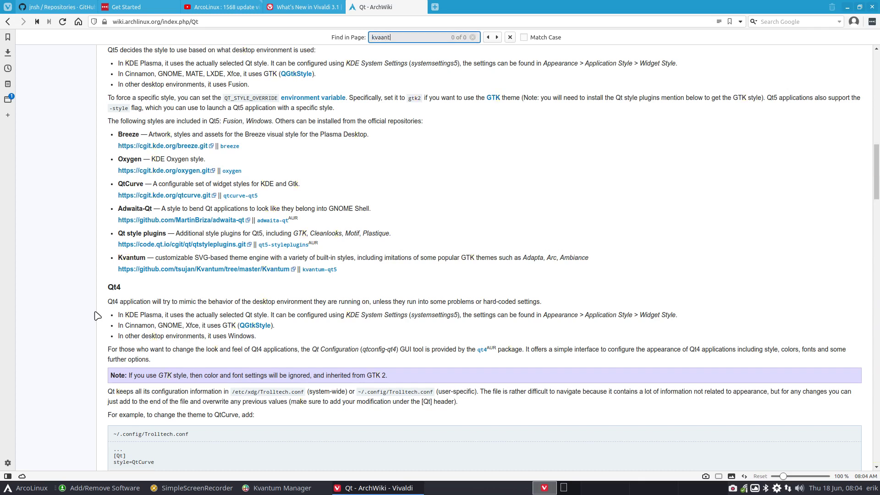
key(BackSpace)
text(ntum)
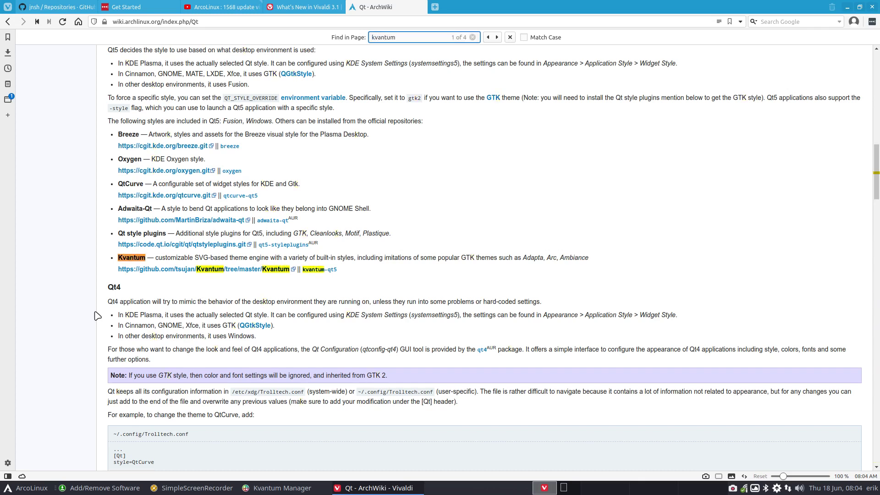
click(497, 38)
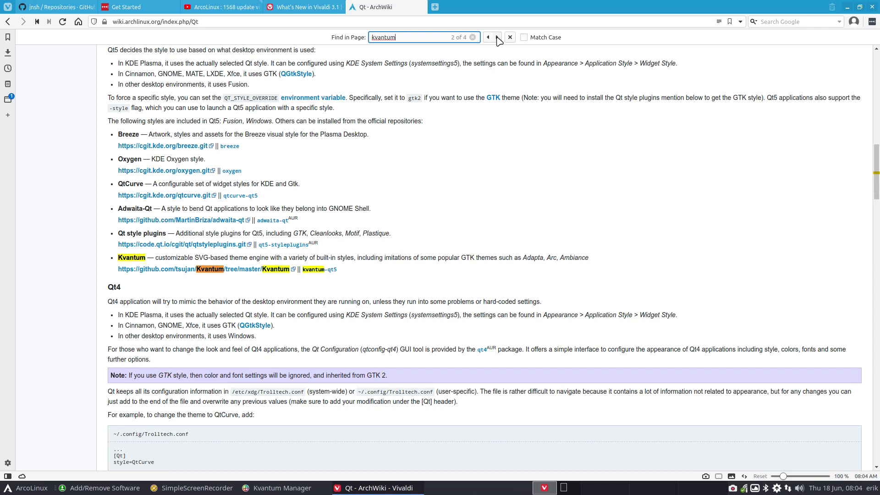
click(497, 38)
click(497, 38)
click(497, 38)
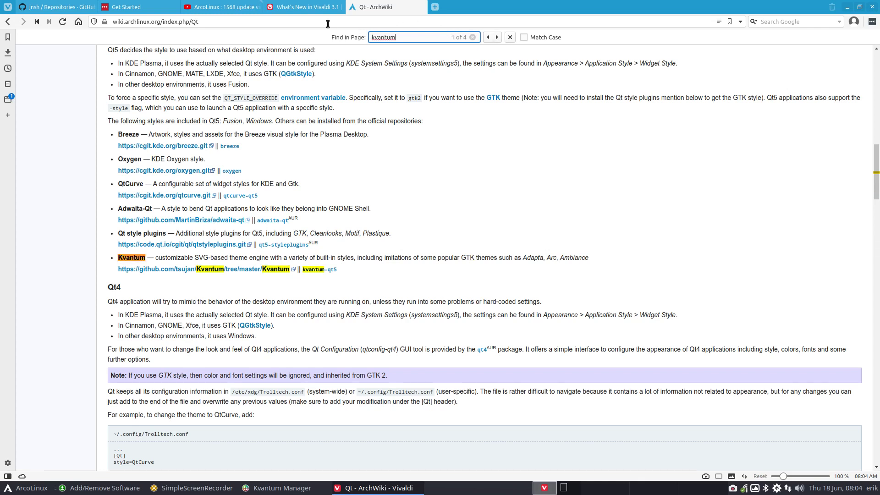
- Minimize Vivaldi, close the kvantum-qt5 details window, then enlarge Kvantum Manager and move it right
click(847, 7)
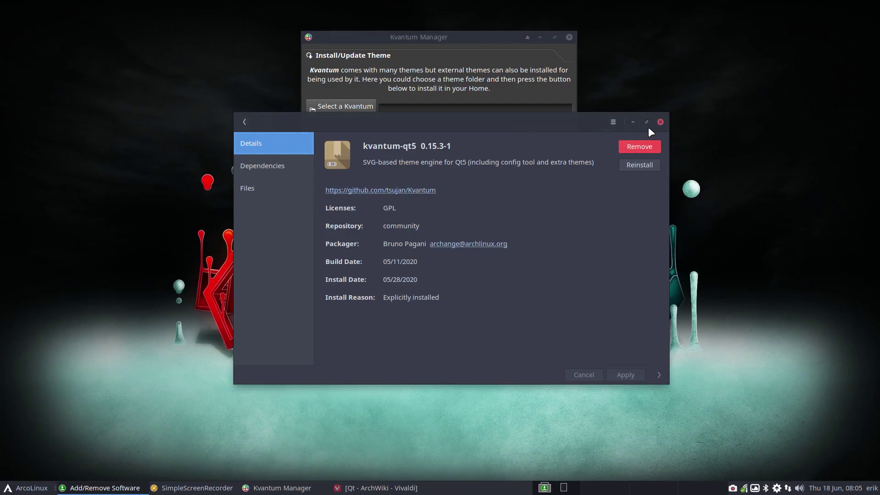
click(659, 122)
drag(444, 36, 435, 103)
drag(572, 295, 579, 327)
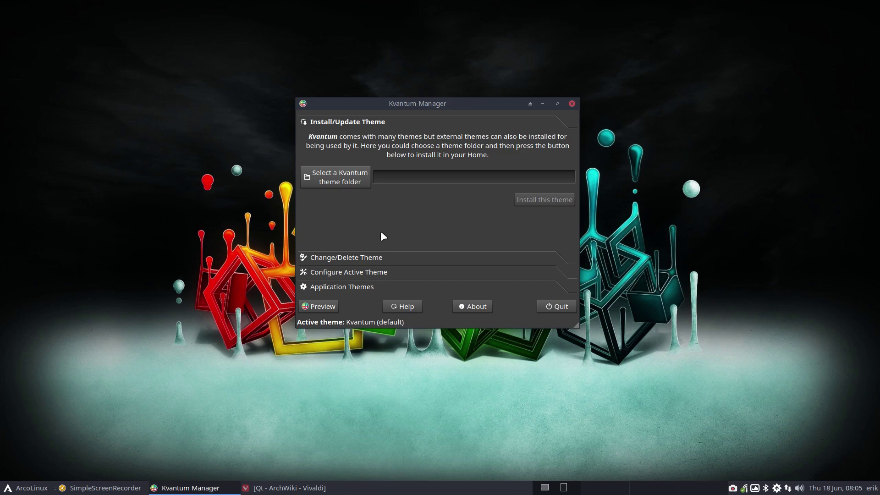
drag(469, 102, 708, 88)
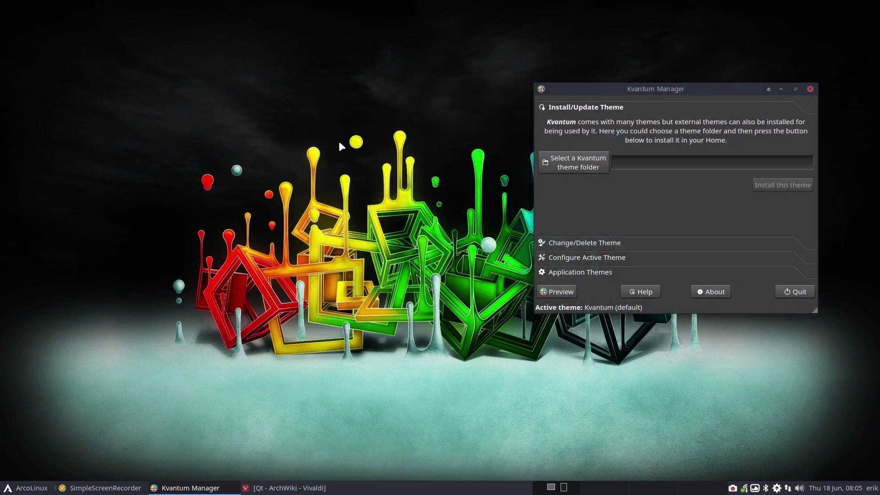
- Open a file manager from the desktop, browse home > .config > Kvantum, and select kvantum.kvconfig
right_click(84, 168)
click(118, 175)
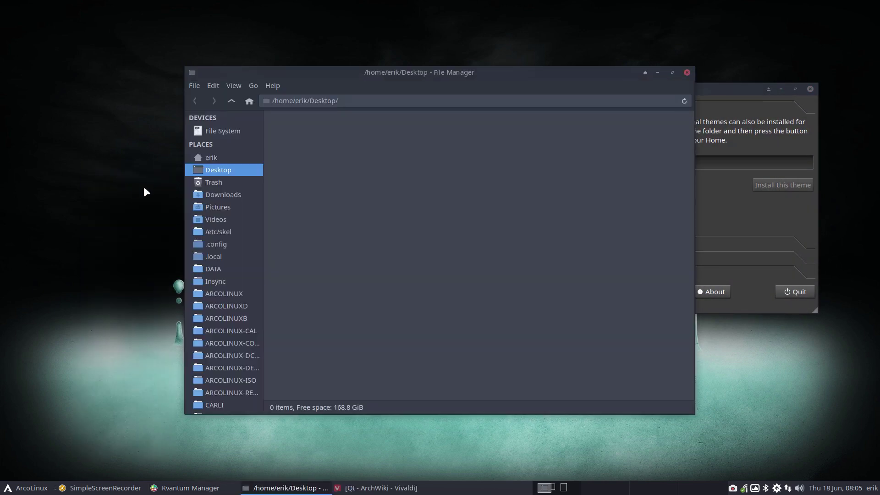
click(231, 101)
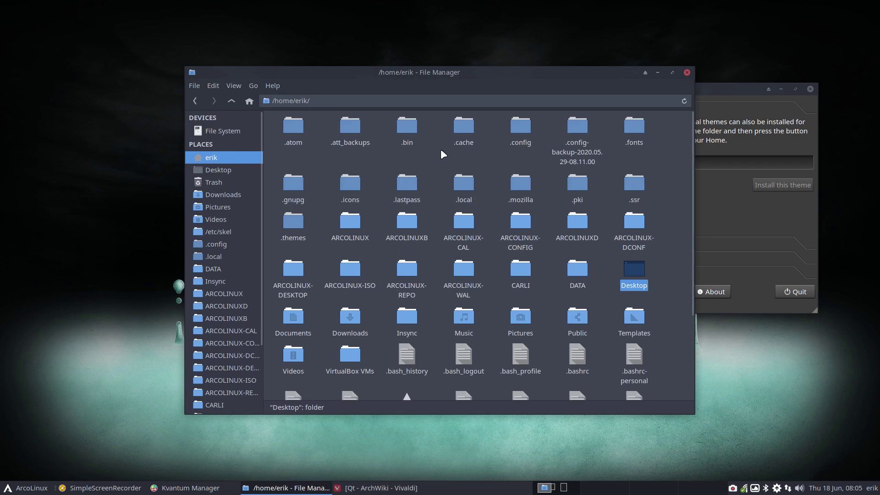
double_click(516, 126)
drag(508, 73, 323, 45)
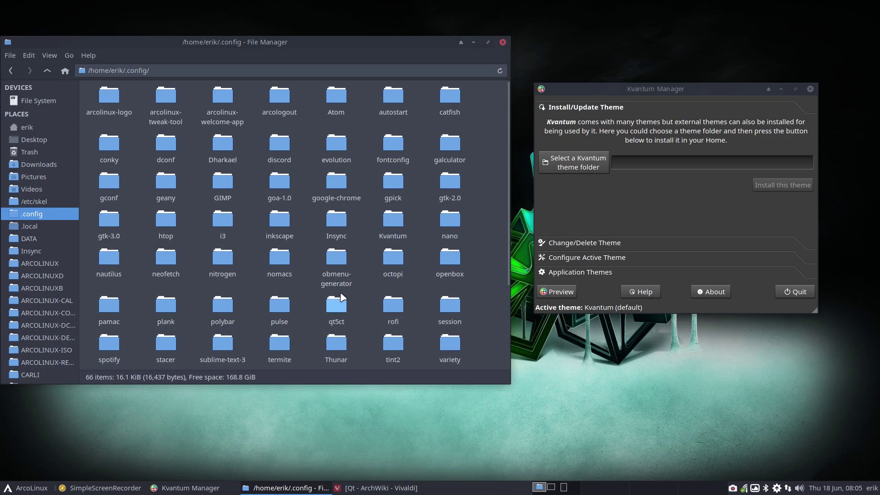
double_click(393, 225)
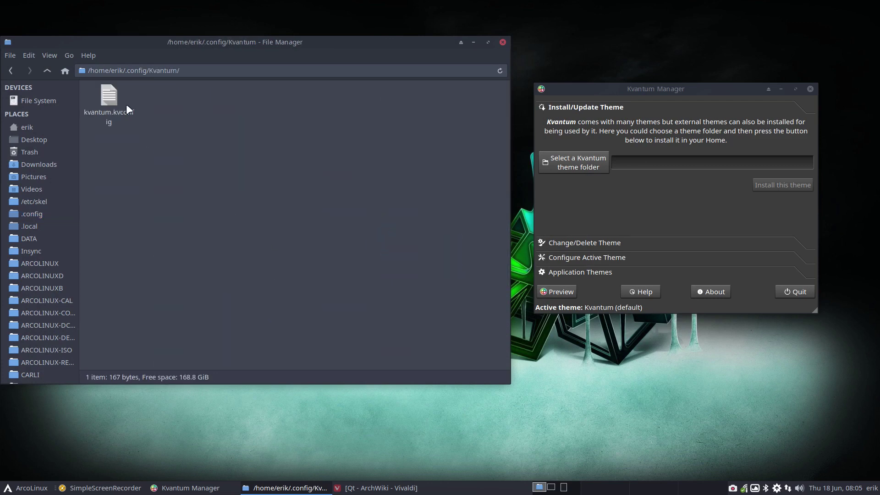
click(113, 98)
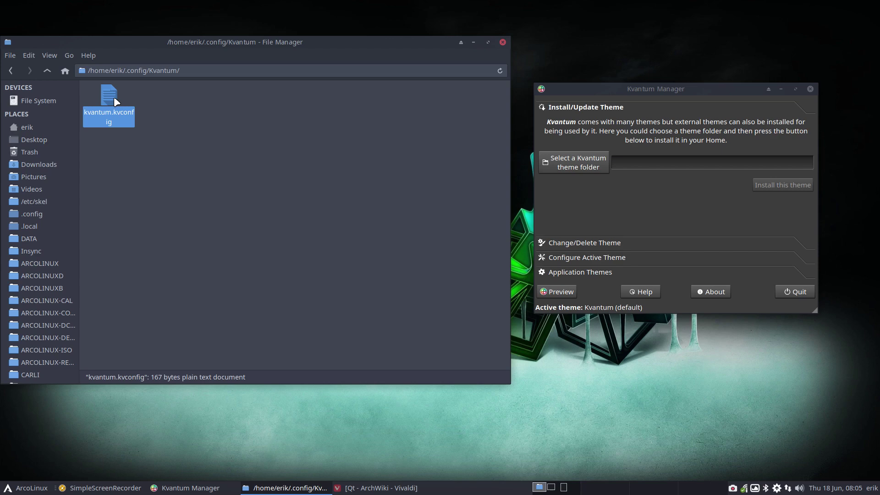
- Open kvantum.kvconfig in Sublime Text snapped to the left half and highlight ArcDark on line 2
double_click(101, 101)
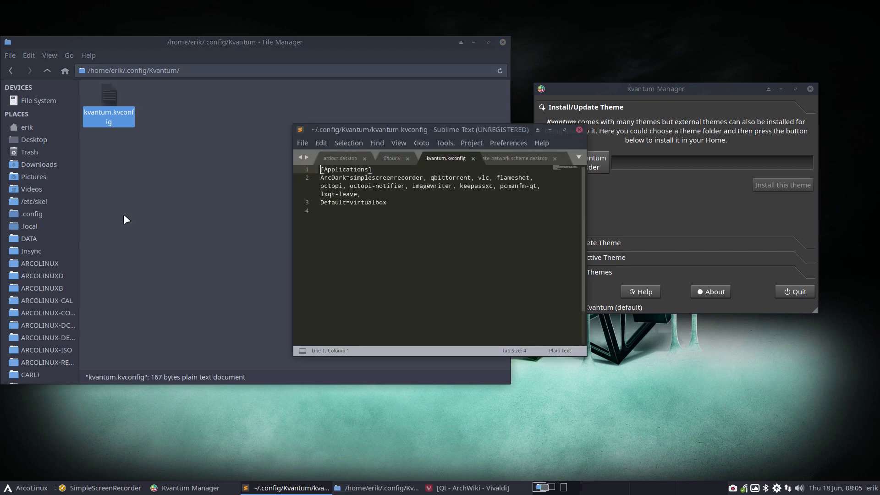
drag(465, 128, 4, 206)
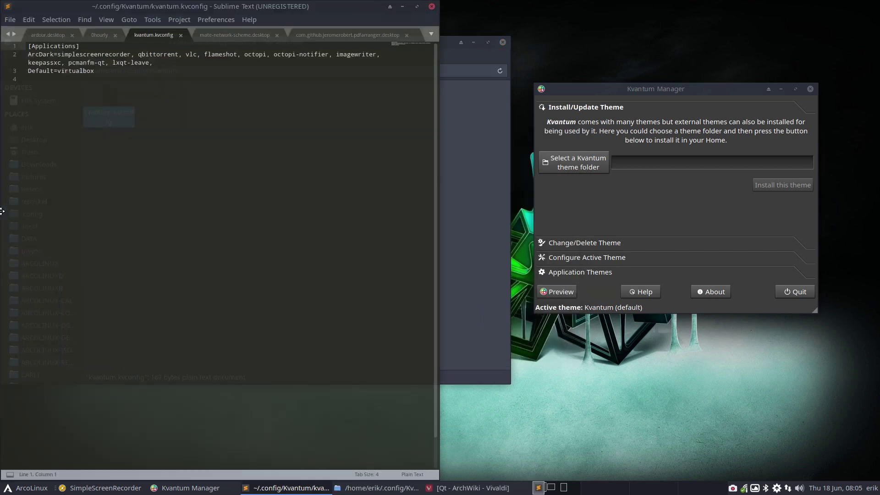
click(135, 171)
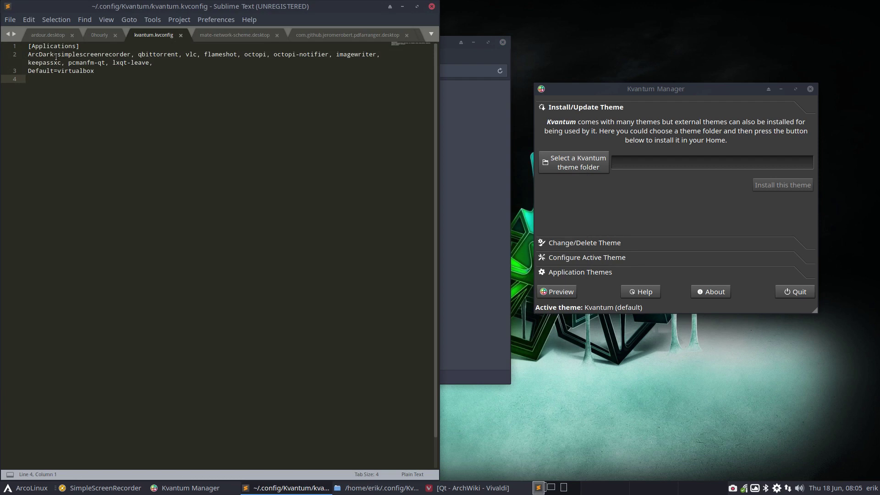
drag(55, 54, 27, 56)
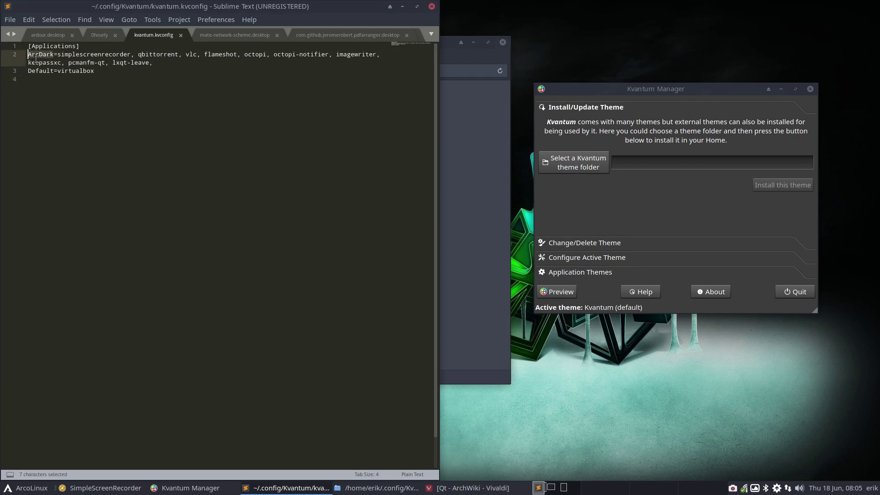
click(83, 55)
- Launch qBittorrent via the launcher search, accept its legal notice, and reposition its window
key(super)
text(qbit)
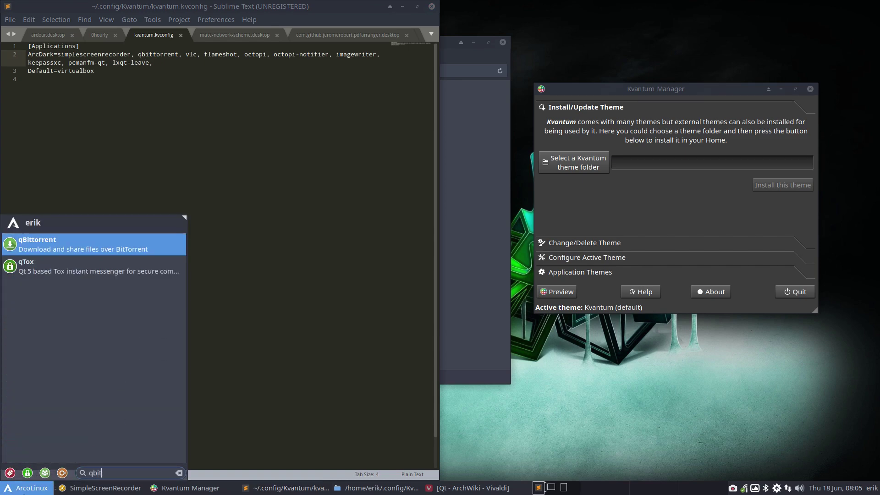
key(Return)
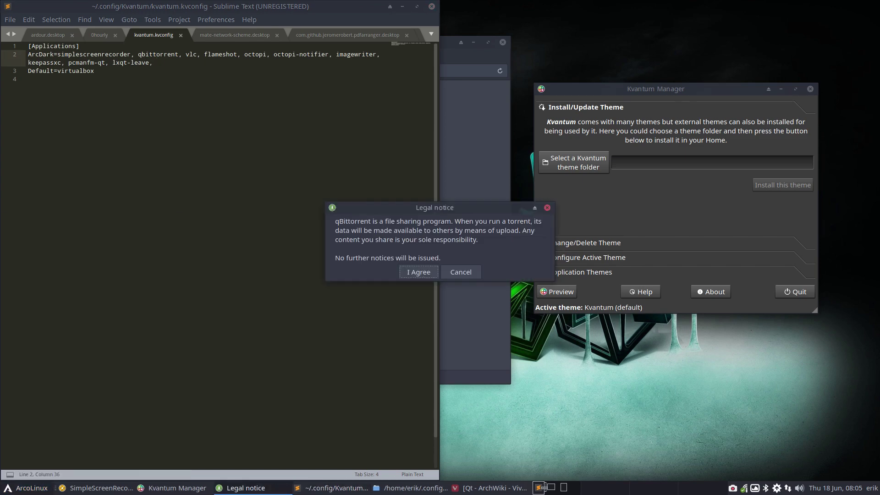
click(433, 276)
drag(471, 121, 326, 183)
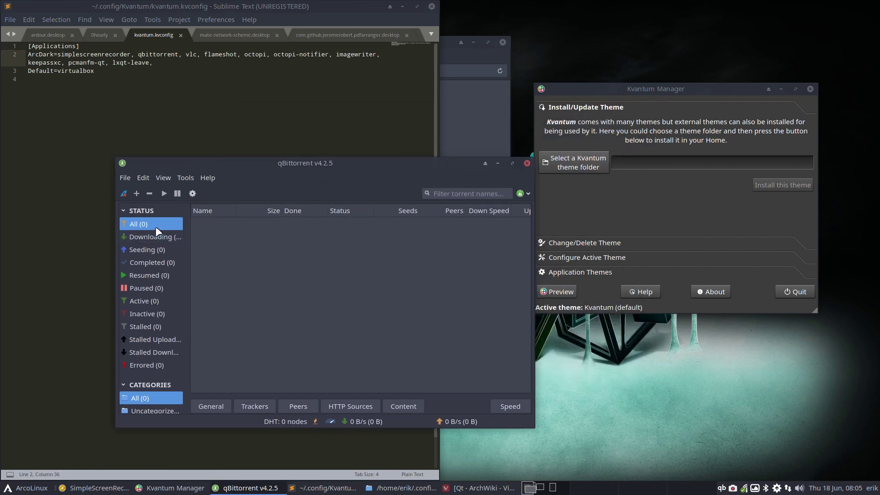
- Browse the Whisker Menu's Multimedia category, then dismiss the menu
click(26, 487)
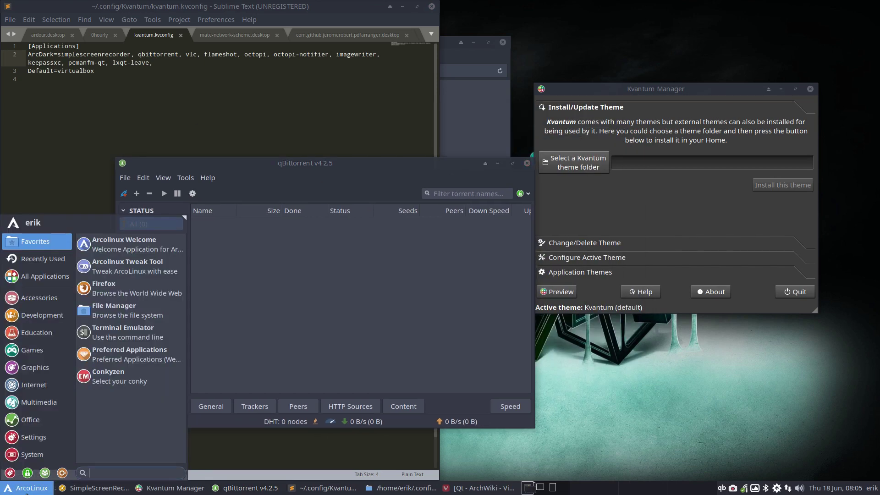
mouse_move(45, 397)
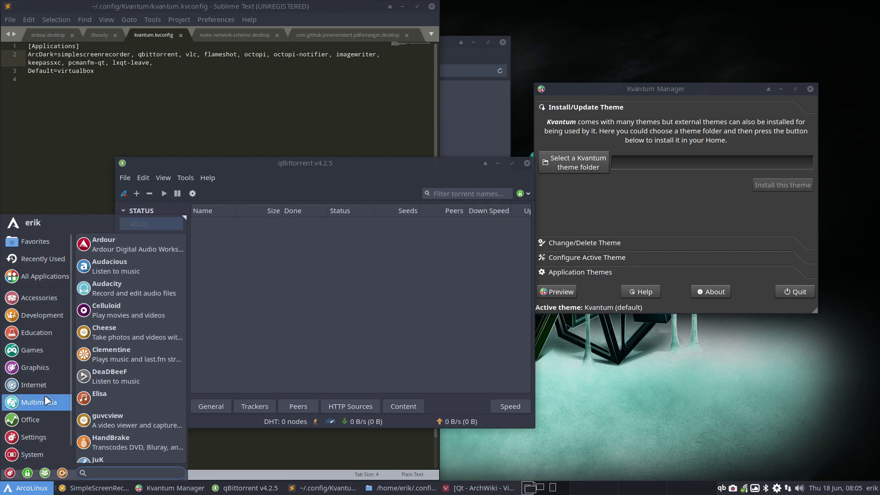
click(268, 329)
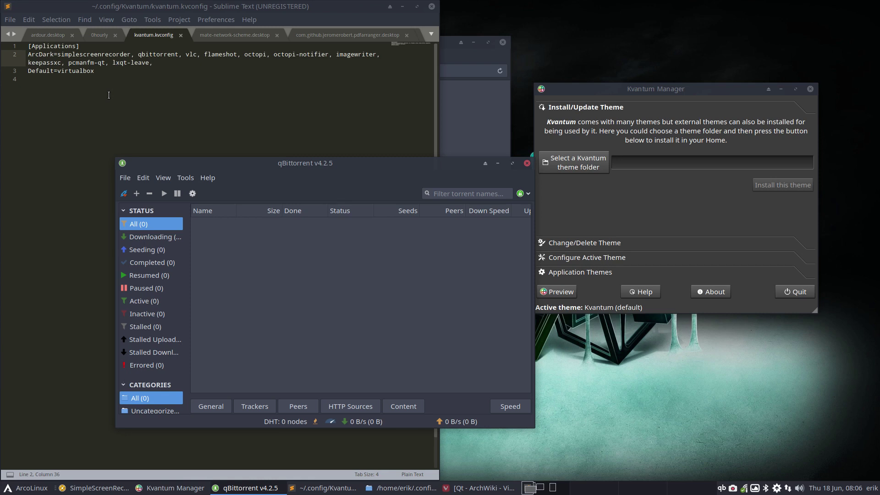
- Launch VLC from the Whisker Menu search, pass its privacy notice, and lower it over qBittorrent
click(15, 490)
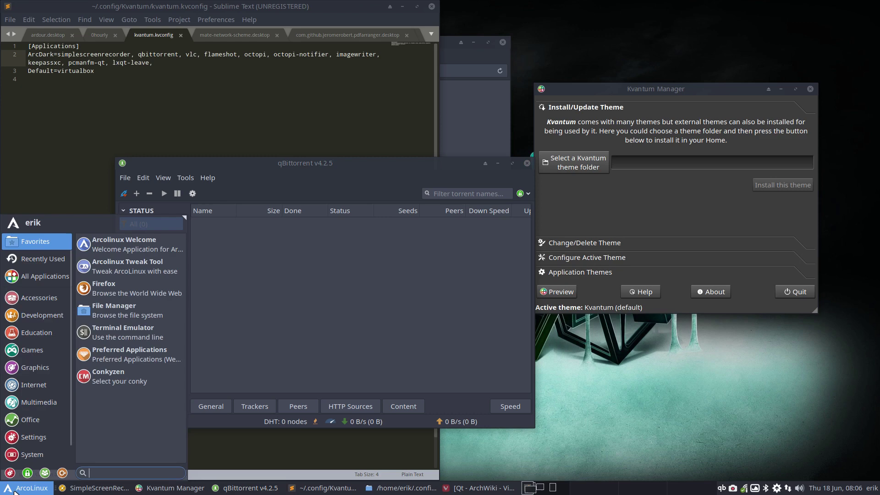
text(vlc)
key(Return)
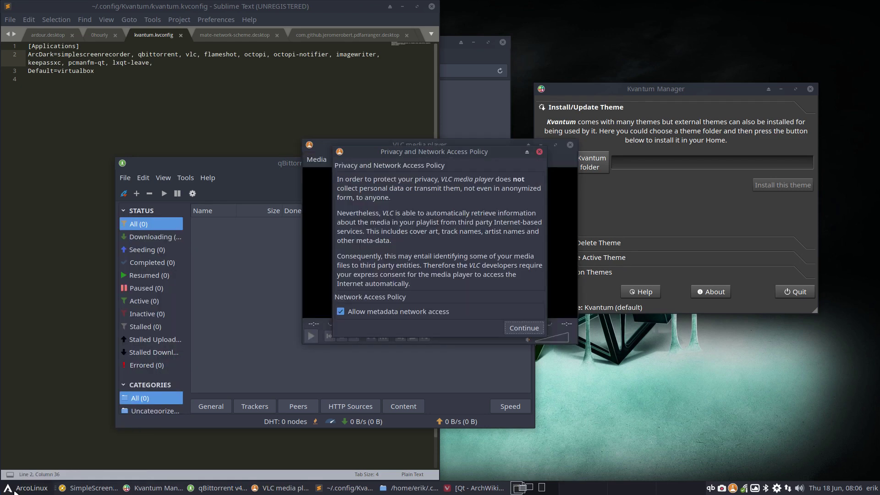
click(536, 326)
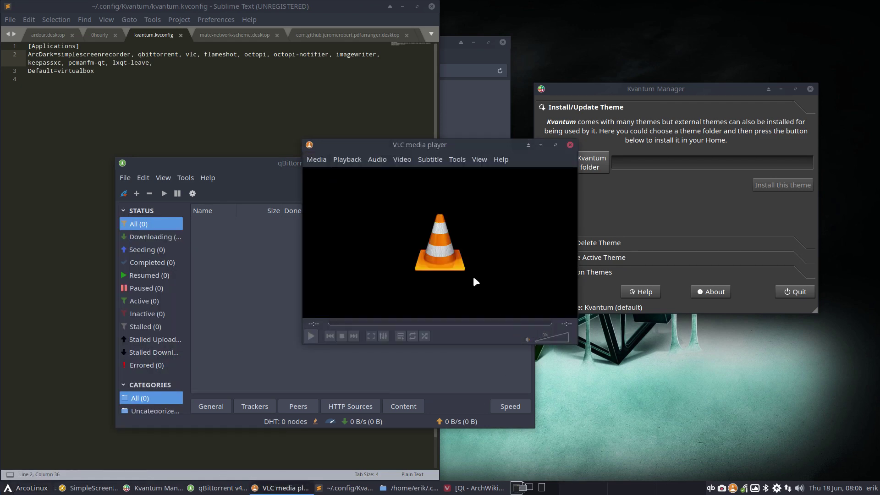
drag(442, 147, 433, 215)
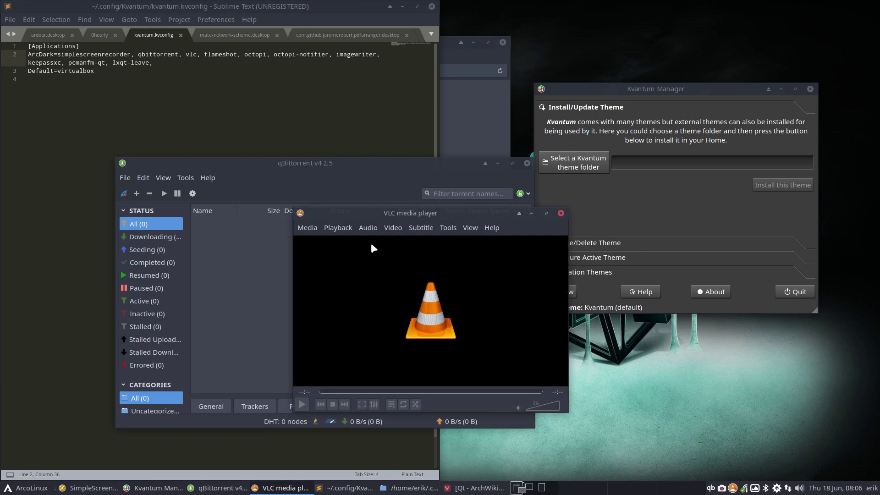
- Inspect the styling of VLC's Audio menu and glance at the June 2020 taskbar calendar
click(371, 227)
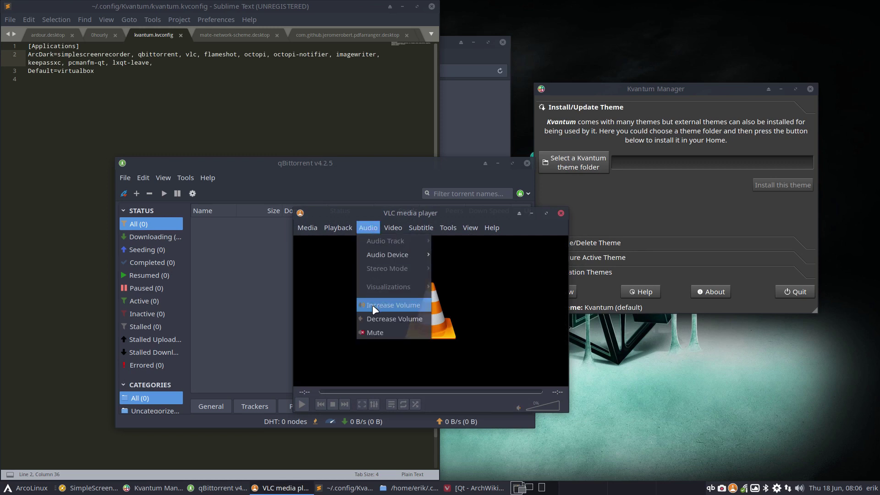
click(472, 210)
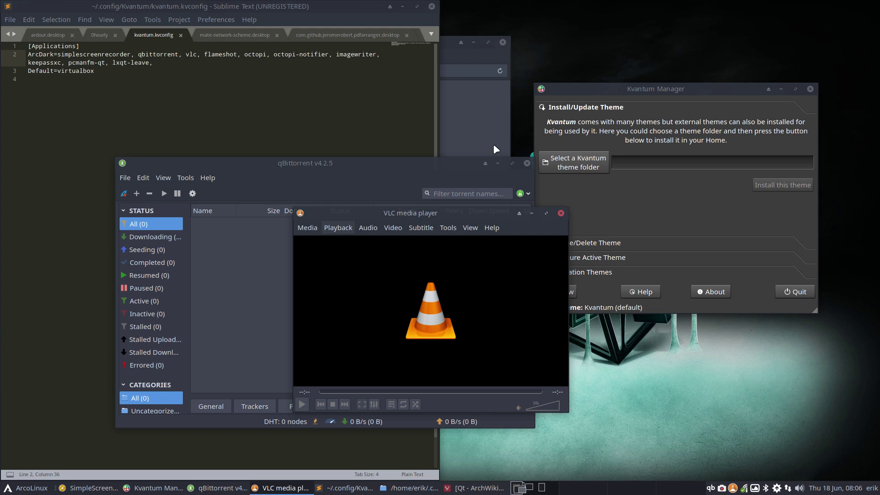
click(832, 490)
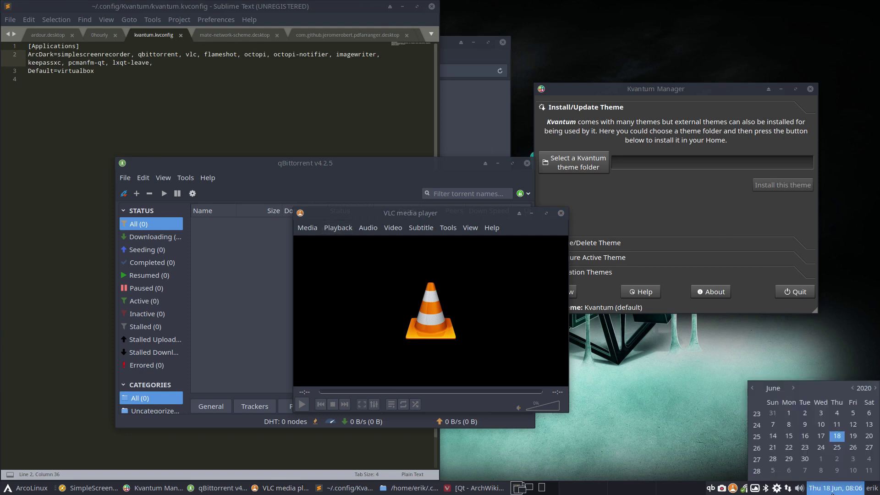
click(833, 490)
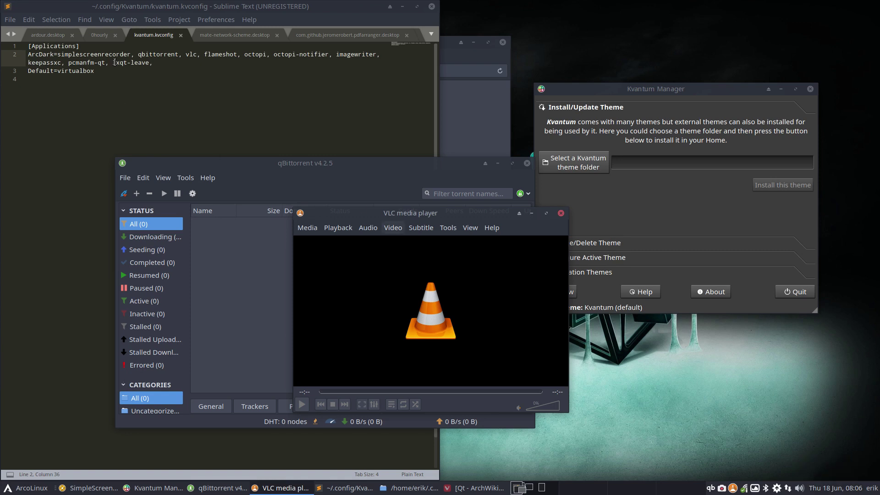
- Highlight lxqt-leave, ArcDark and Default=virtualbox in kvantum.kvconfig, then close Sublime Text
click(19, 492)
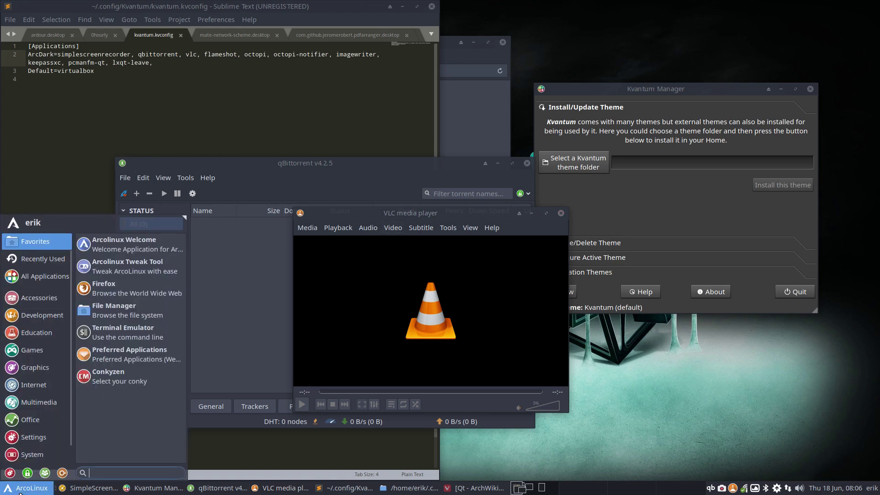
click(19, 492)
click(126, 119)
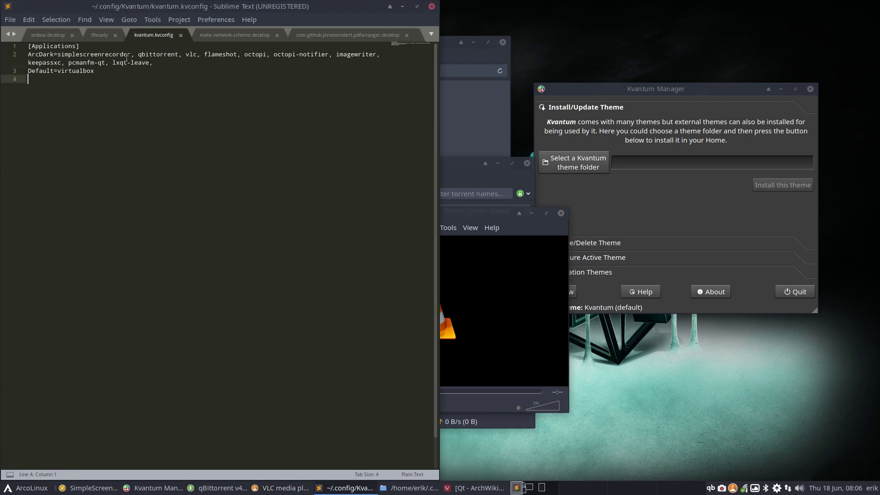
drag(113, 64, 149, 62)
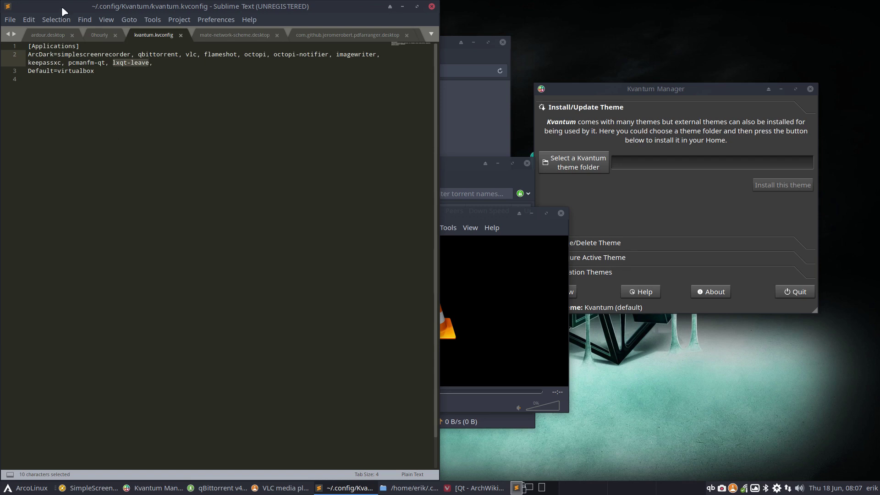
drag(54, 56, 24, 56)
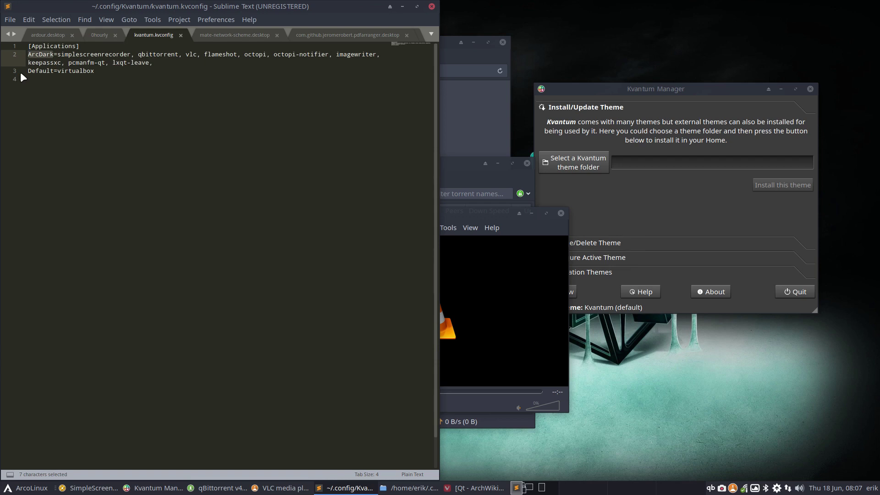
click(52, 72)
drag(95, 73, 24, 72)
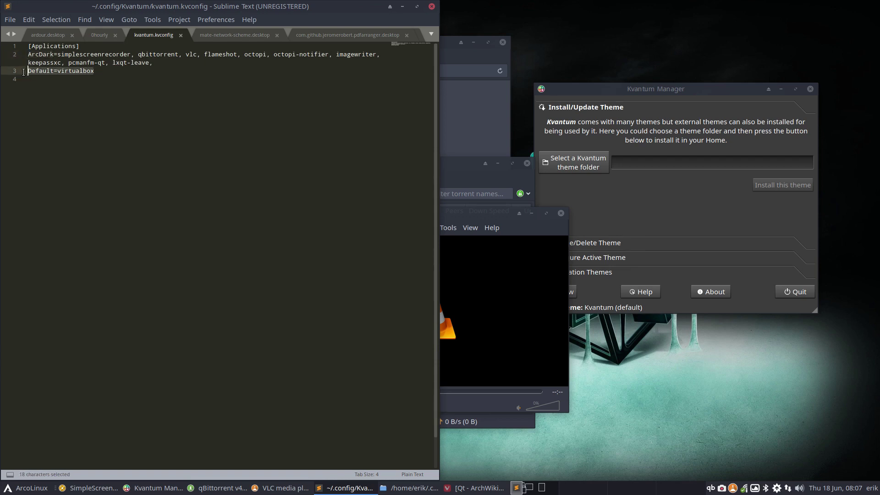
click(431, 7)
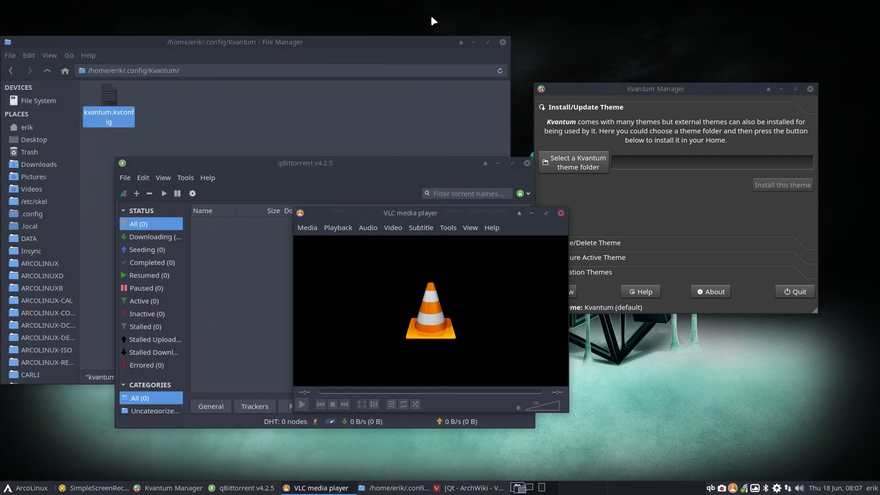
- Close VLC and drag kvantum.kvconfig onto the Desktop entry in the Places sidebar
click(561, 213)
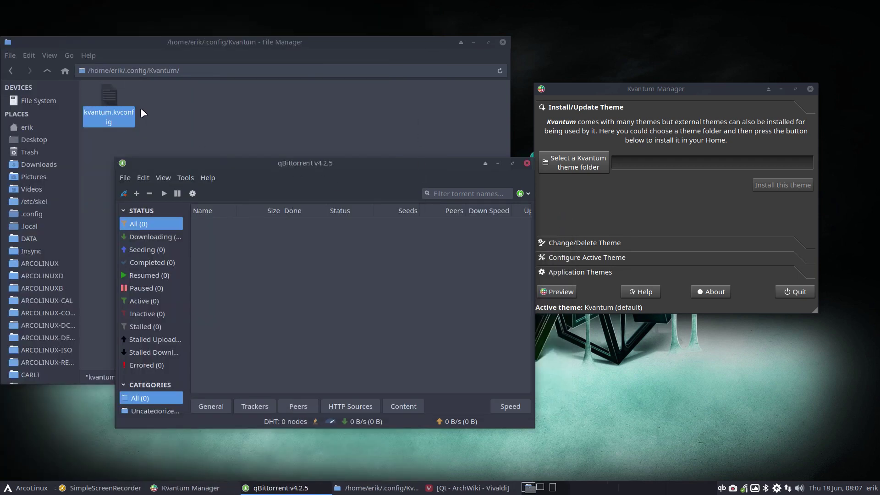
click(112, 97)
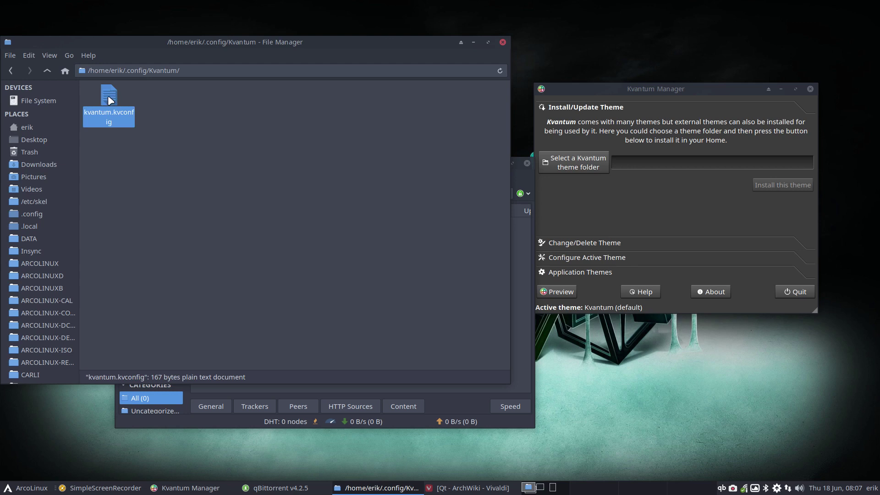
drag(110, 98, 39, 141)
- Cancel qBittorrent's global download speed limit dialog and close its window to the tray
click(411, 421)
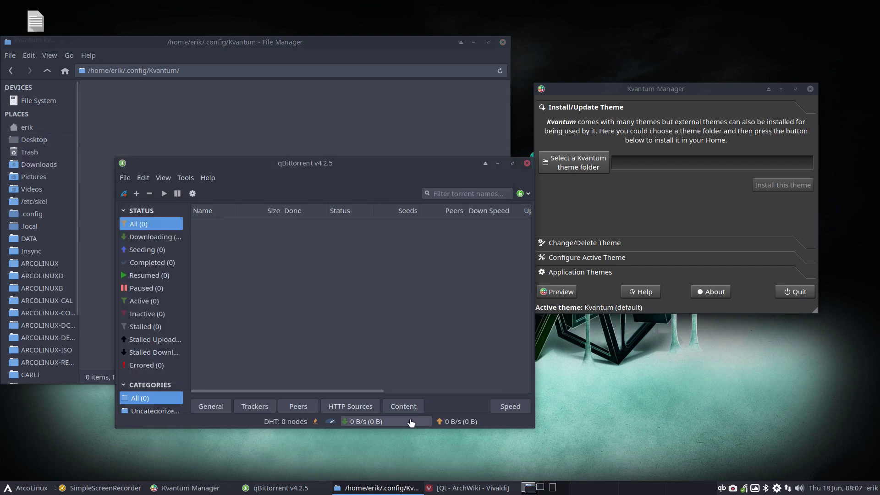
click(411, 421)
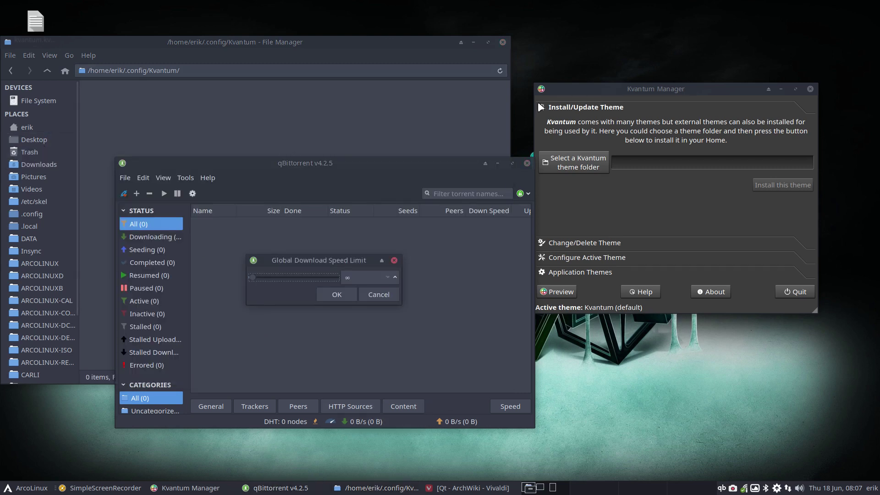
click(373, 295)
click(526, 163)
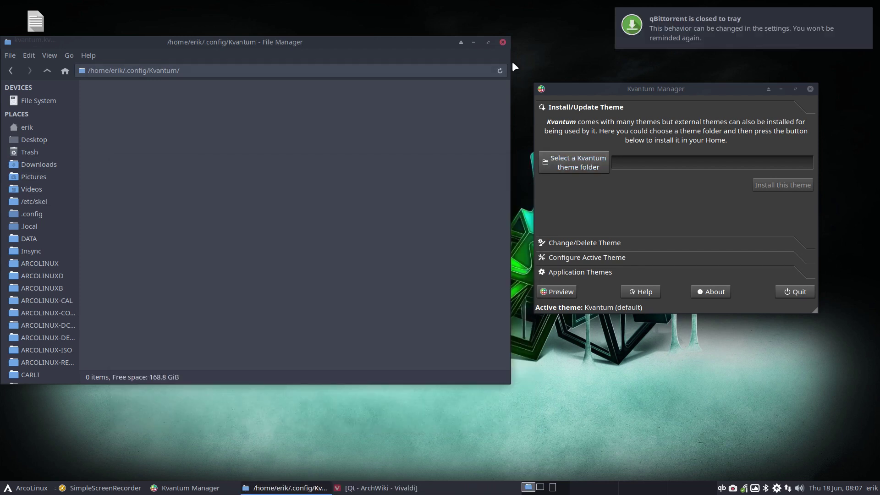
- Exit qBittorrent from its tray icon and relaunch VLC, moving it up and left
right_click(721, 485)
click(732, 477)
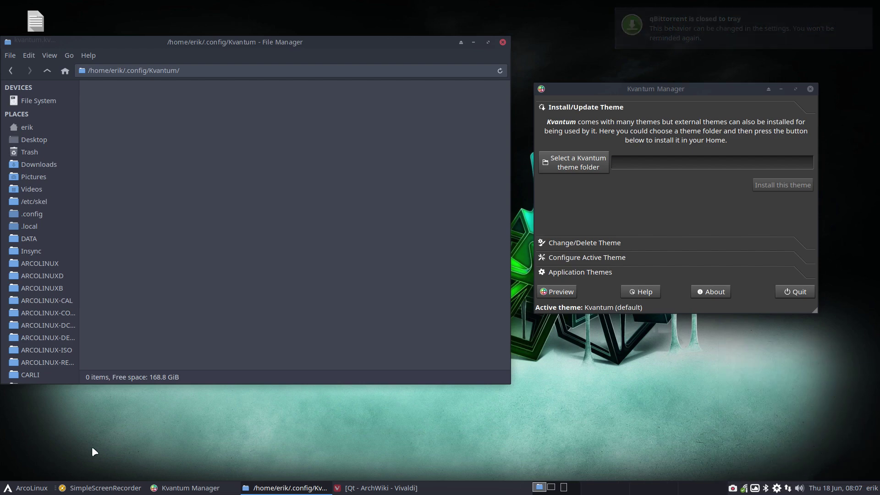
click(33, 487)
text(v)
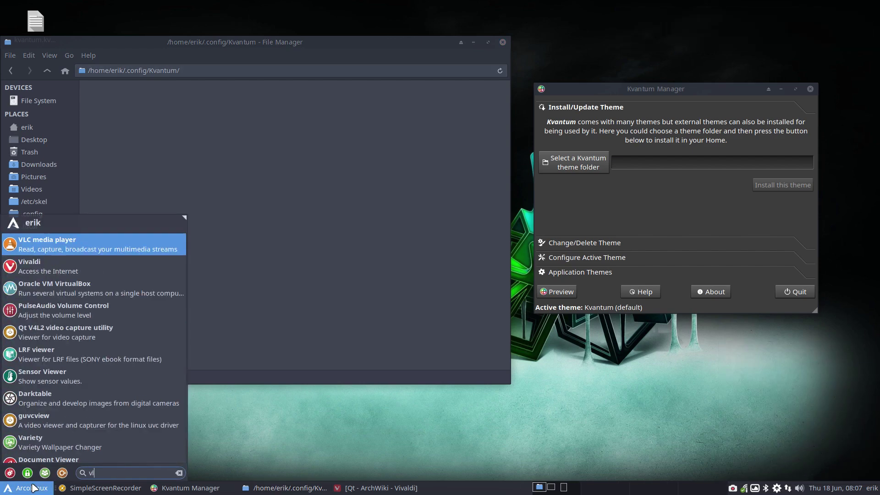
key(Return)
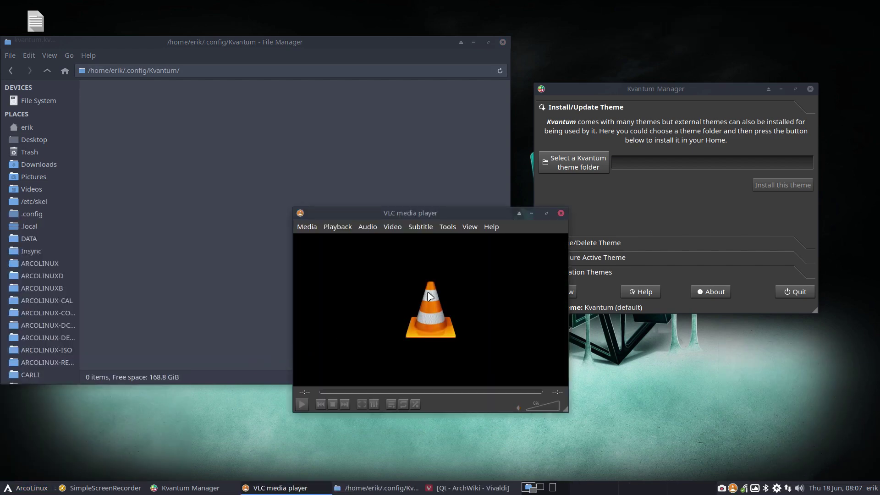
drag(455, 213, 231, 185)
- Browse VLC's Video and Playback menus, then close the player
click(232, 188)
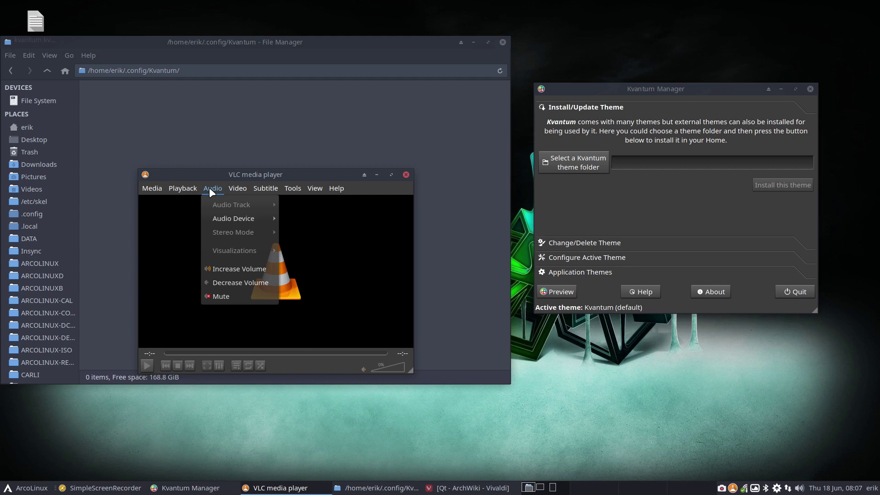
mouse_move(185, 189)
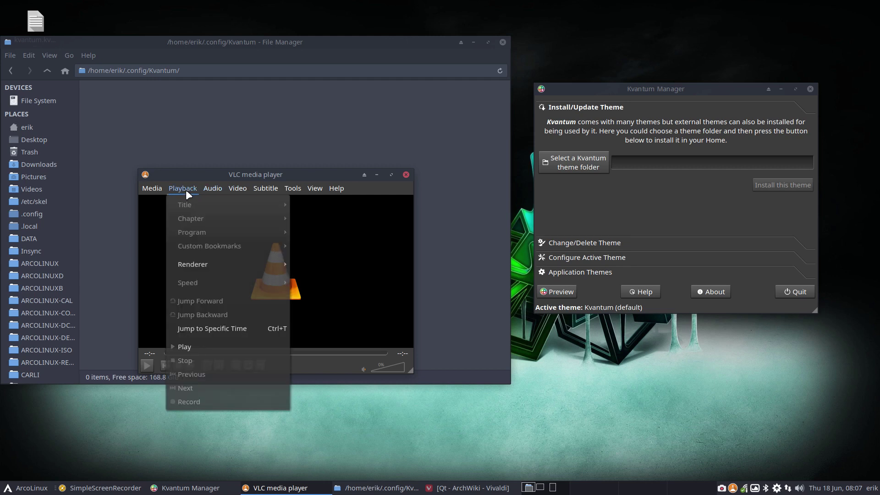
click(291, 174)
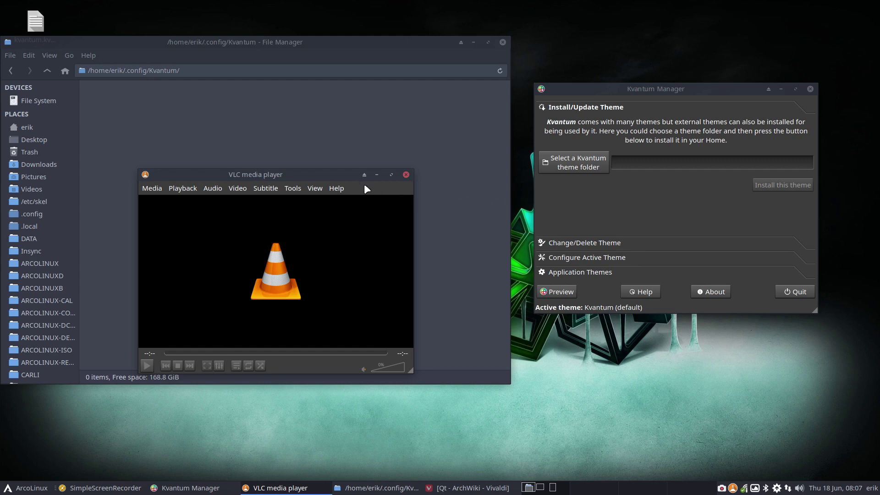
click(734, 198)
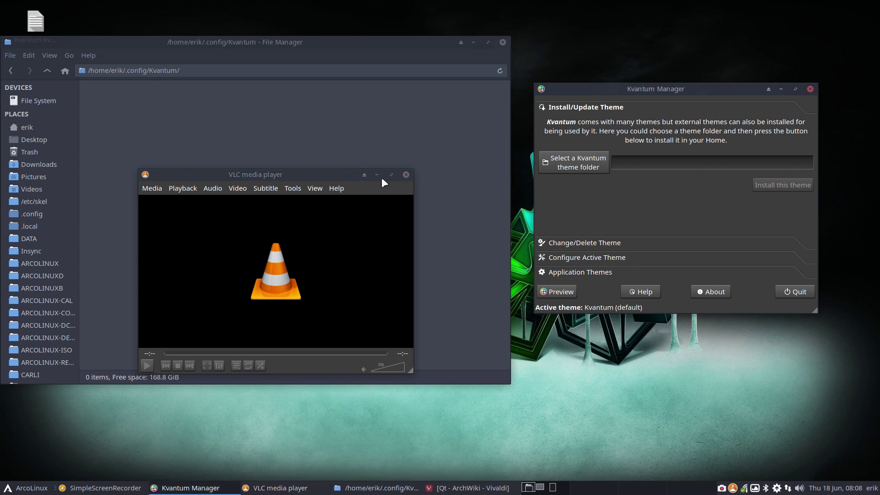
click(406, 174)
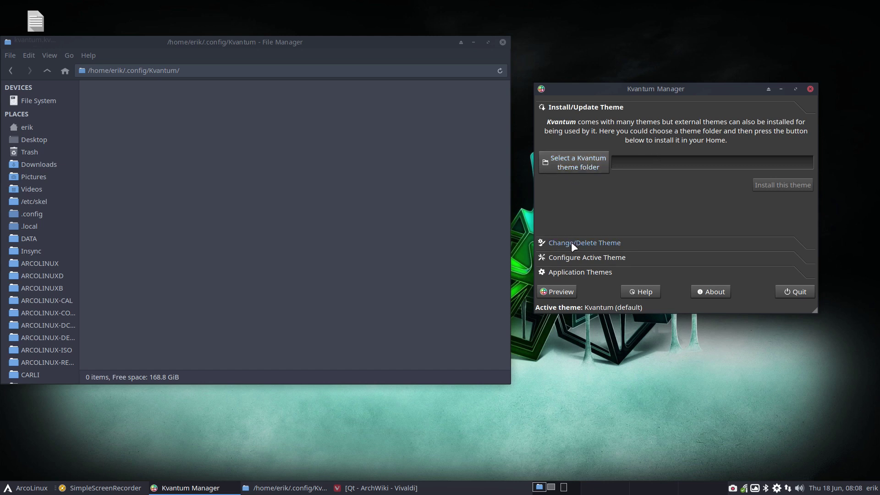
- In a new terminal, run sudo pacman -S kvantum-theme-materia using Tab completion
key(ctrl+alt+t)
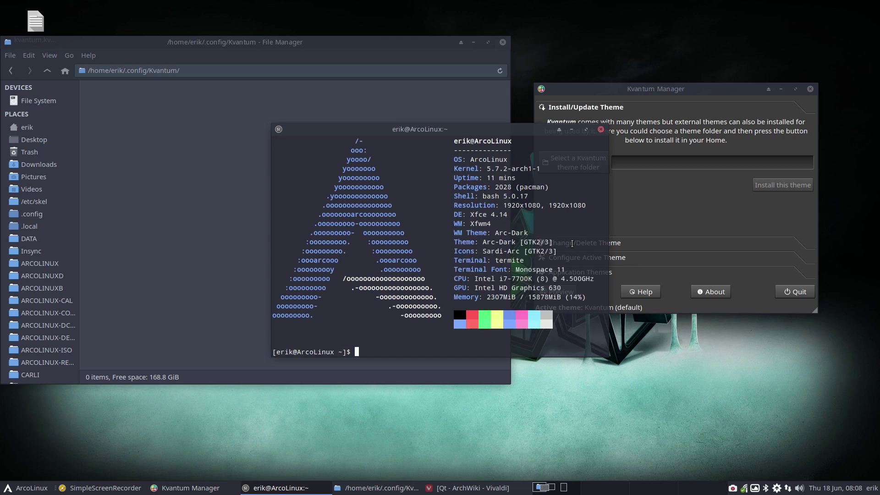
text(sudo pacman -S kv)
key(Tab)
key(Tab)
text(an)
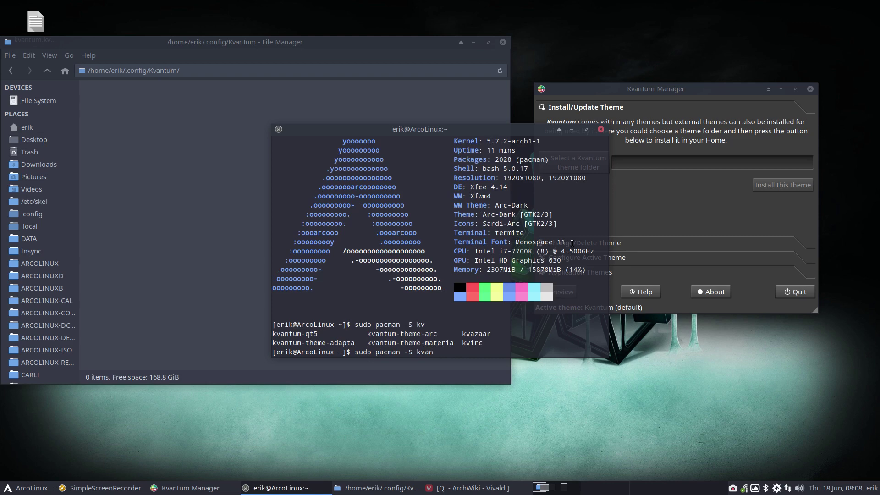
key(Tab)
text(theme-materia)
key(Return)
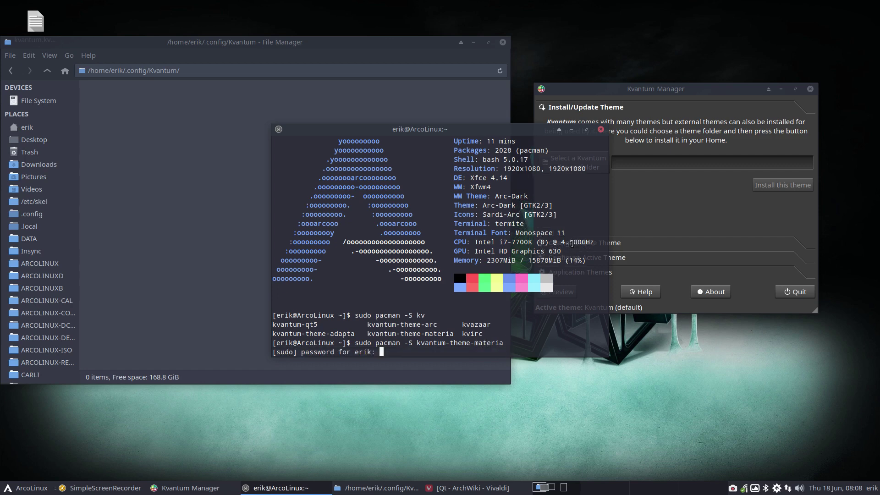
- Enter the sudo password to confirm the install, then close the terminal and quit Kvantum Manager
key(Return)
key(Return)
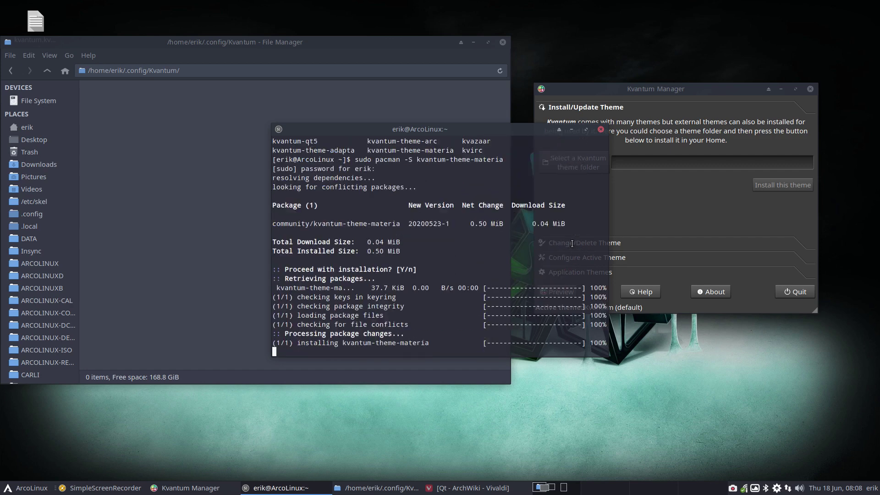
click(600, 129)
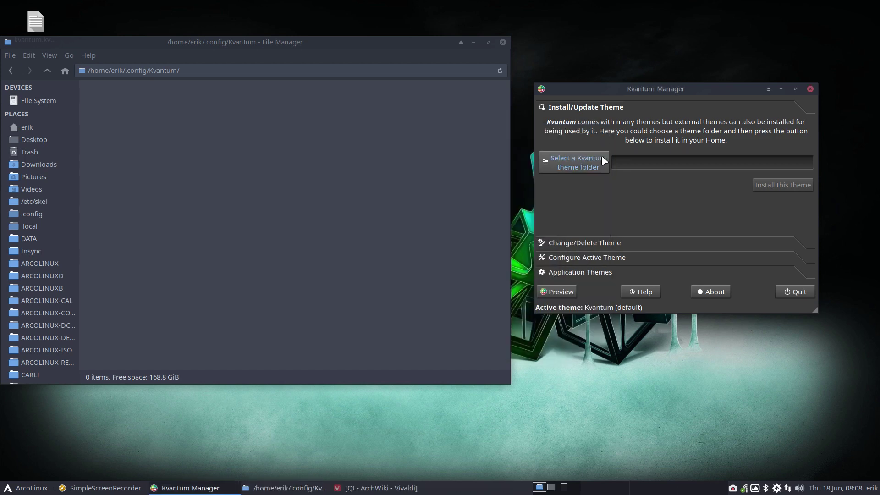
click(798, 292)
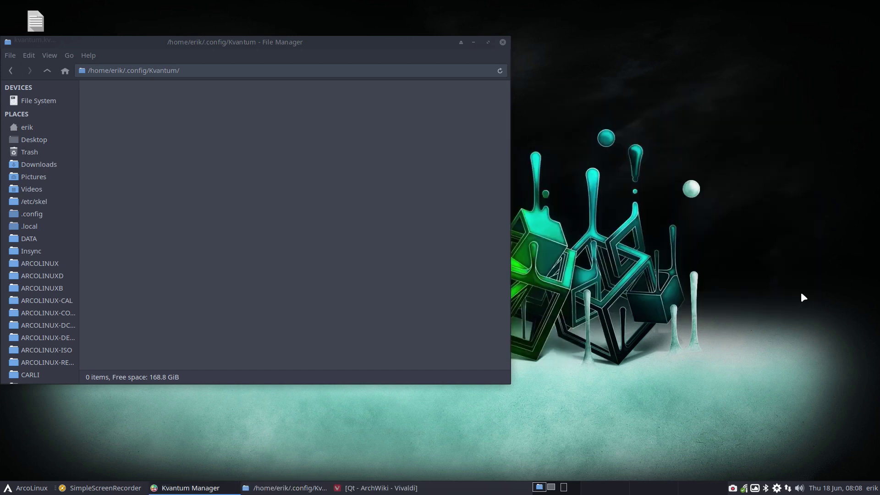
- Relaunch Kvantum Manager via menu search, move it right, and expand Change/Delete Theme
click(32, 489)
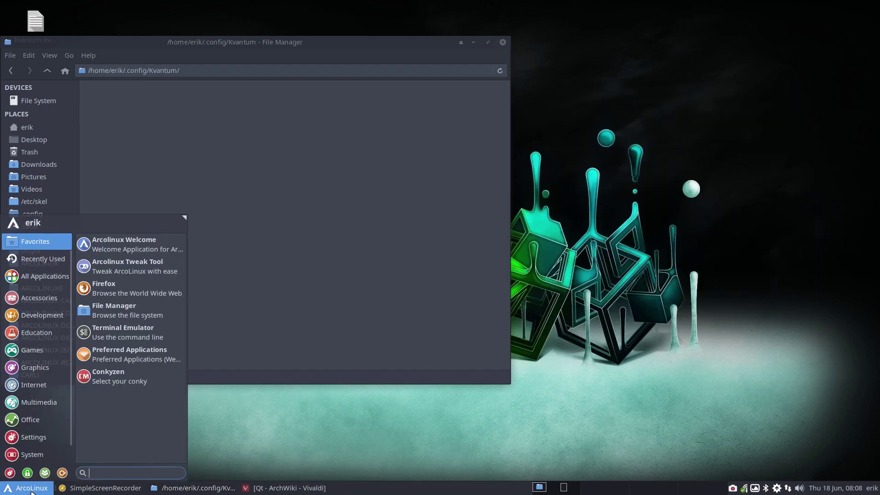
text(kvantum)
key(Return)
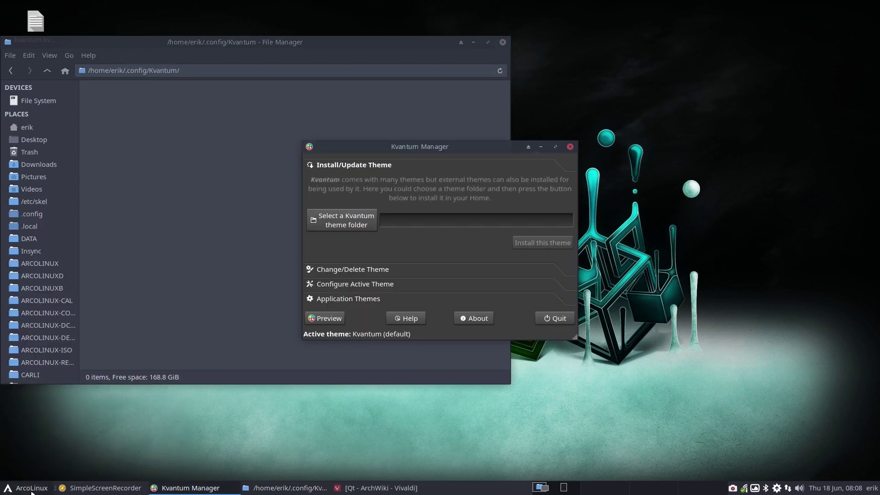
drag(433, 146, 675, 112)
click(603, 231)
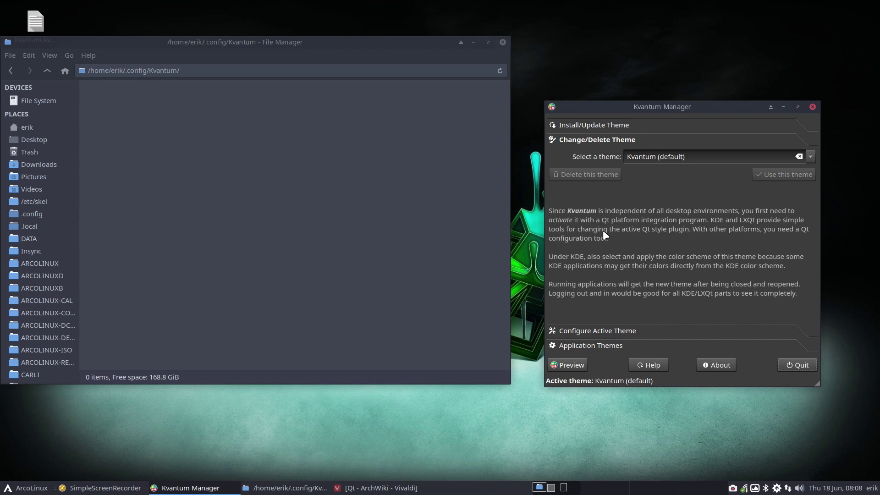
- Scroll through the Select a theme dropdown to find the Materia themes, closing it unchanged
click(811, 156)
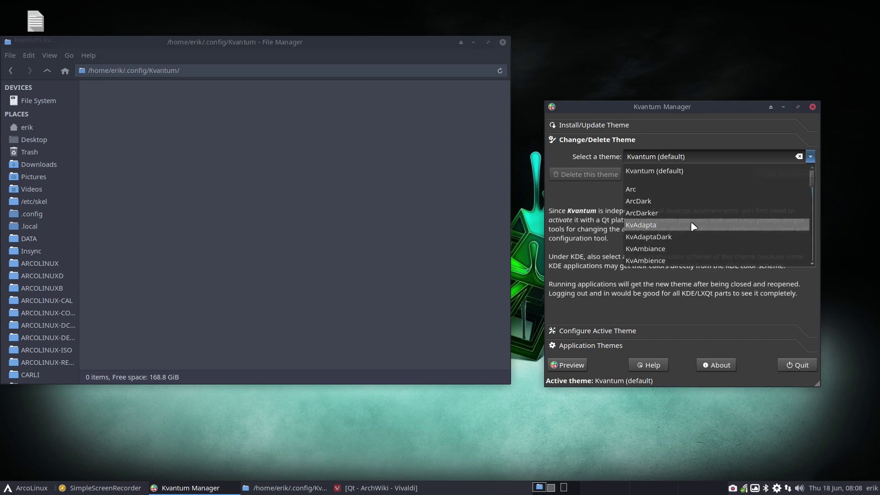
scroll(686, 241, down, 2)
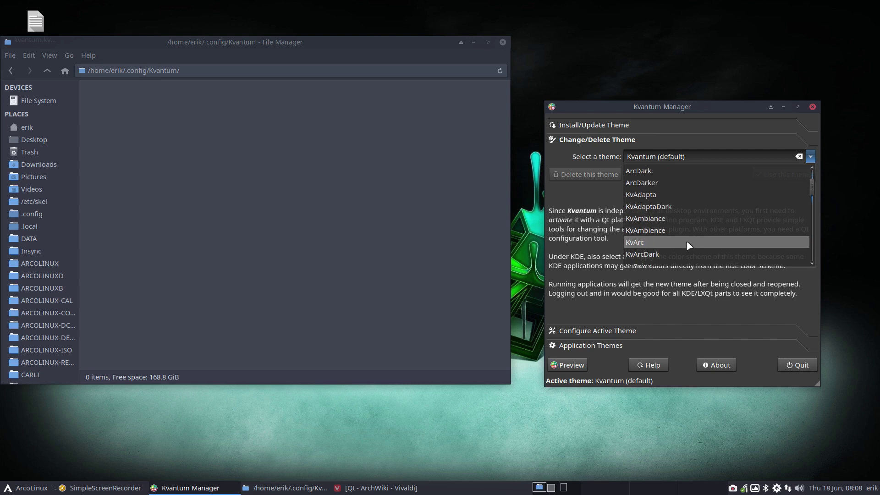
scroll(645, 252, down, 3)
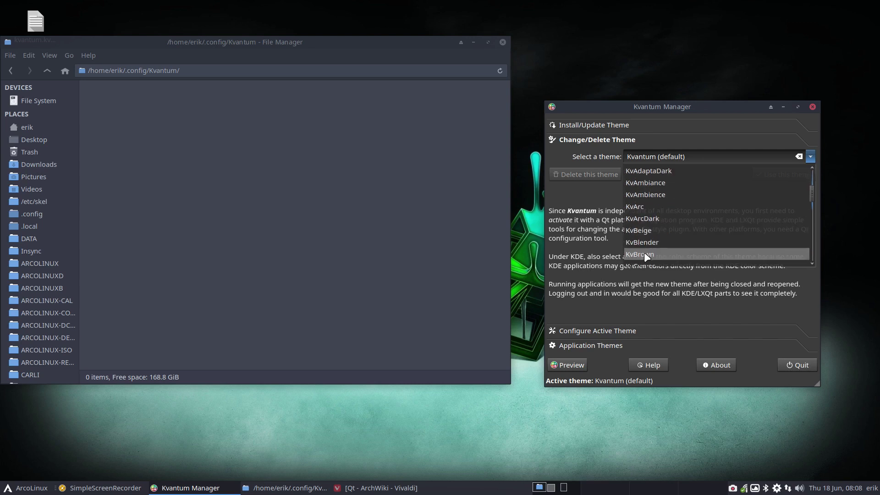
scroll(659, 252, down, 4)
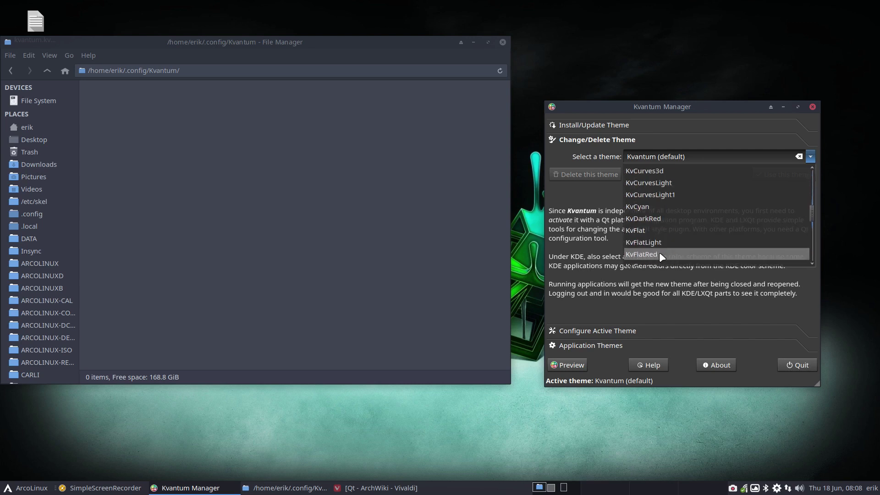
scroll(660, 255, down, 5)
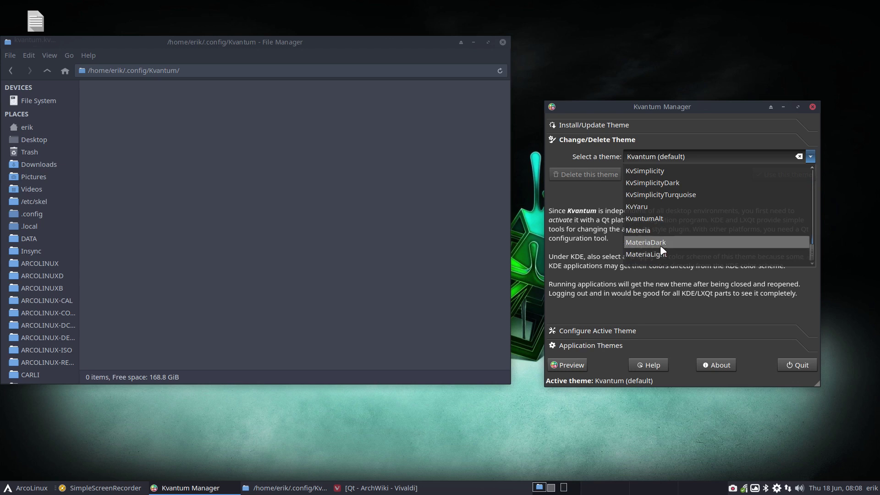
click(579, 247)
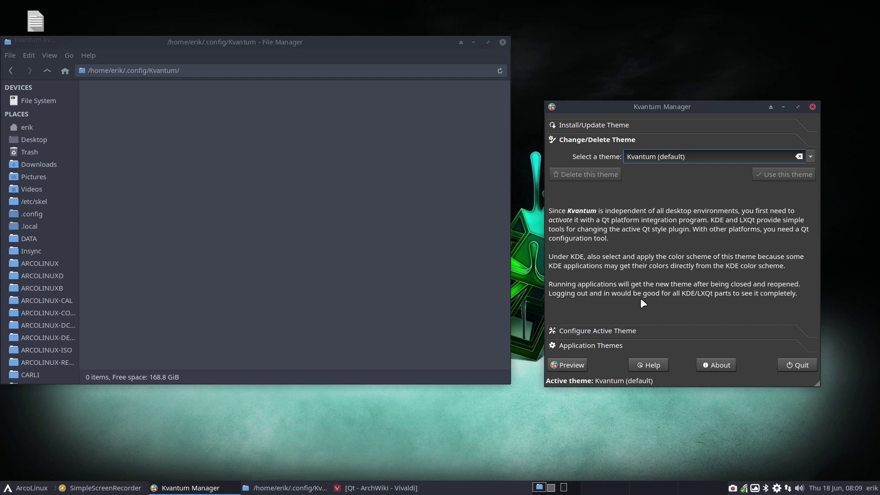
- Expand Application Themes and drag kvantum.kvconfig from the desktop into ~/.config/Kvantum
click(575, 346)
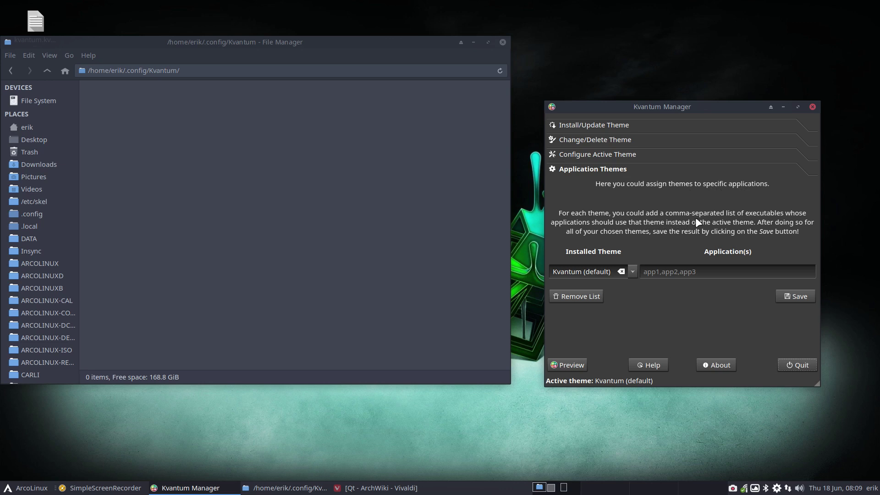
drag(36, 20, 188, 122)
- Open kvantum.kvconfig in Sublime Text to view its ArcDark and Default=virtualbox entries
double_click(111, 92)
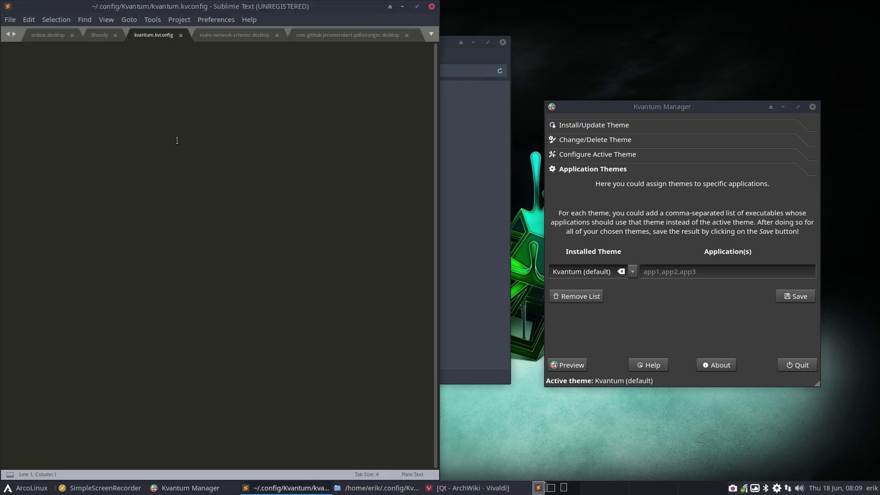
click(182, 54)
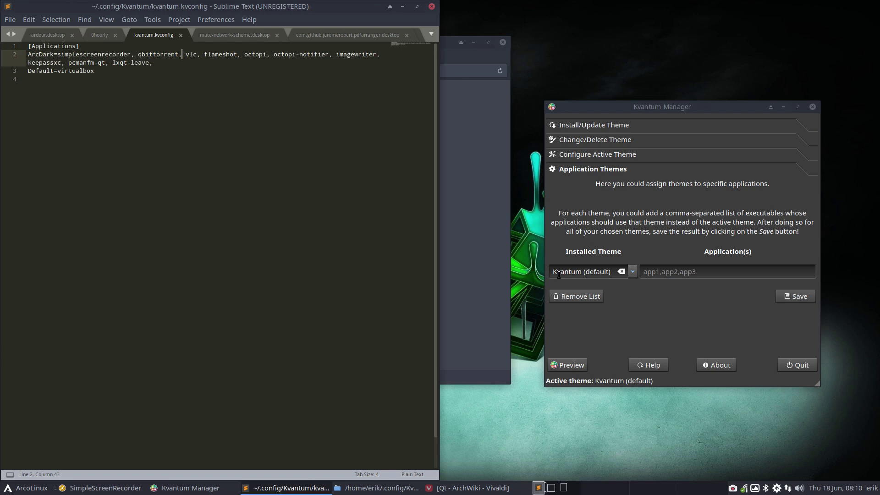
click(701, 272)
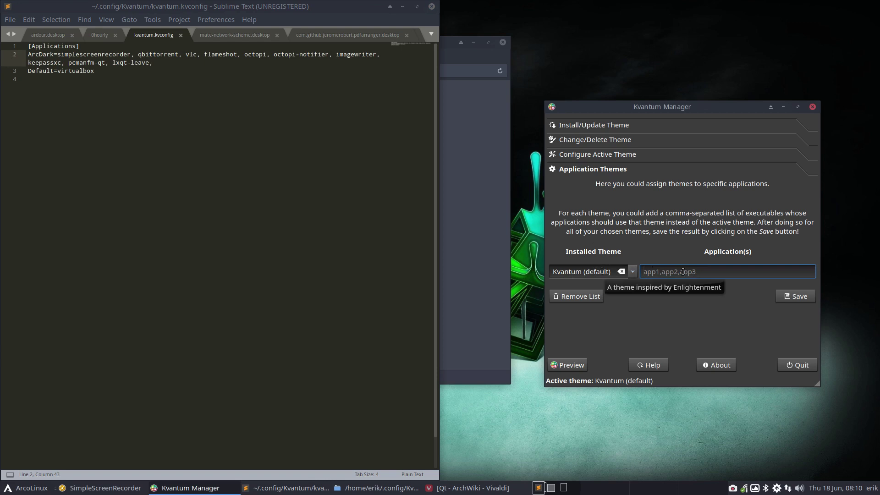
- Select ArcDark in Kvantum Manager's Installed Theme list, then quit Kvantum Manager
click(633, 271)
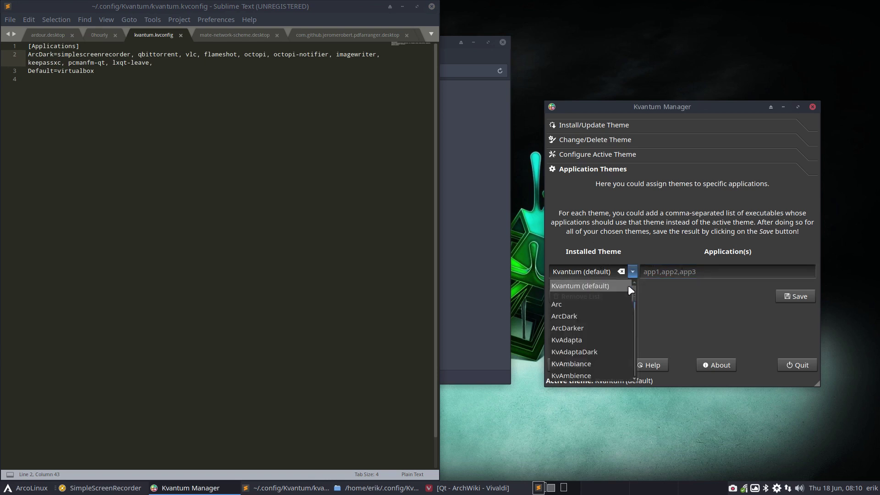
click(610, 316)
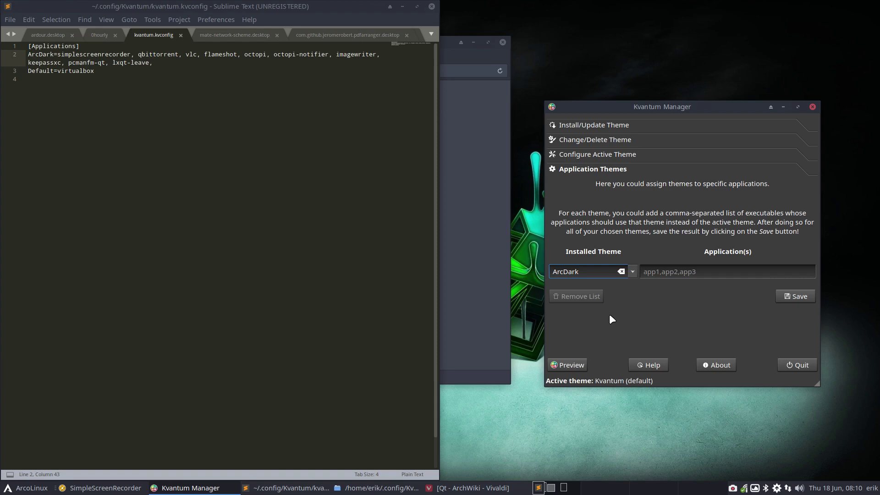
click(801, 365)
click(27, 489)
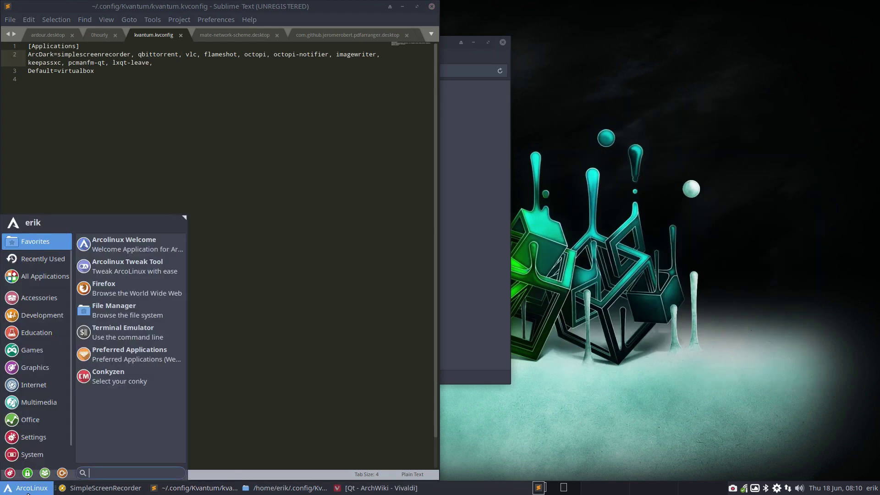
- Relaunch Kvantum Manager with kvan and view ArcDark under Application Themes
text(kvan)
key(Return)
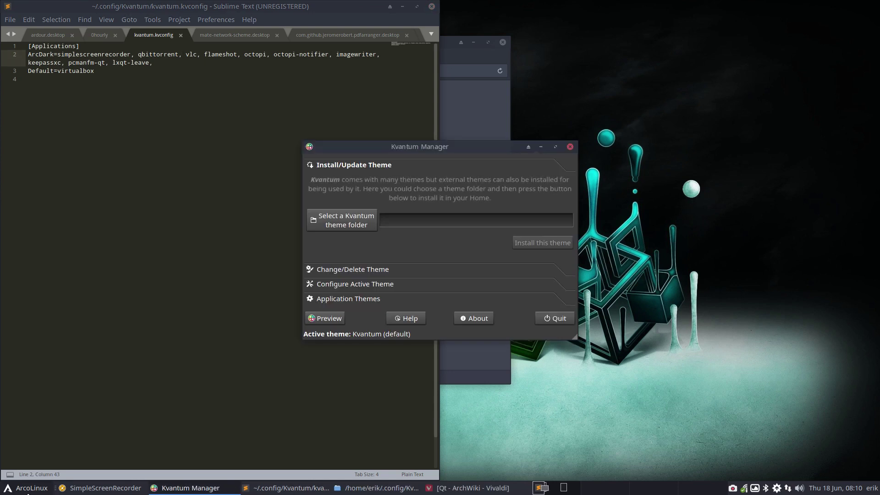
click(368, 298)
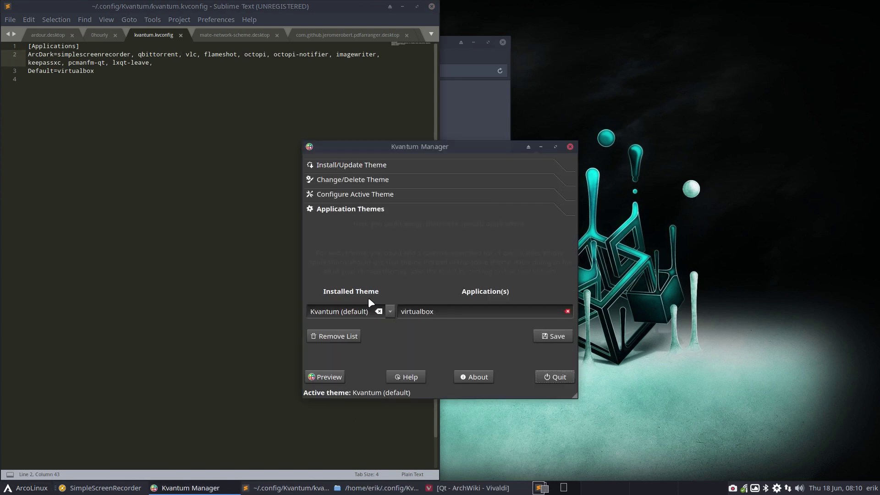
click(389, 311)
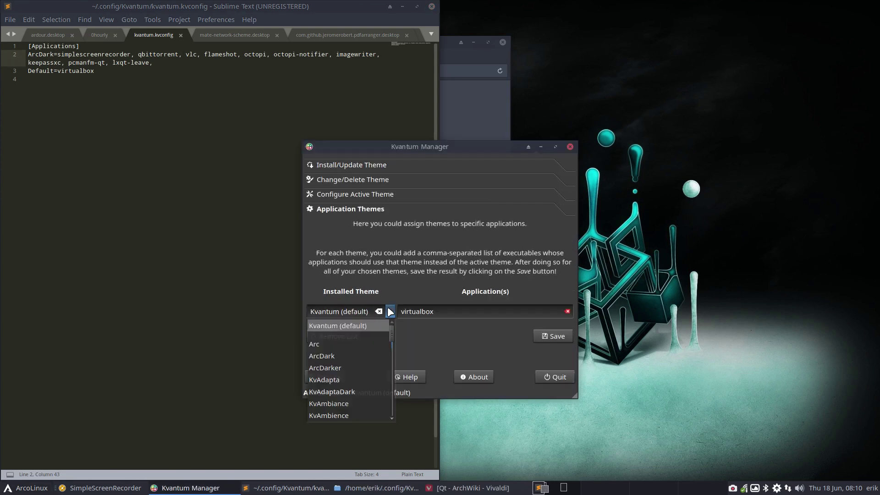
click(347, 356)
- Move and widen Kvantum Manager to reveal ArcDark's full application list
drag(477, 153, 668, 114)
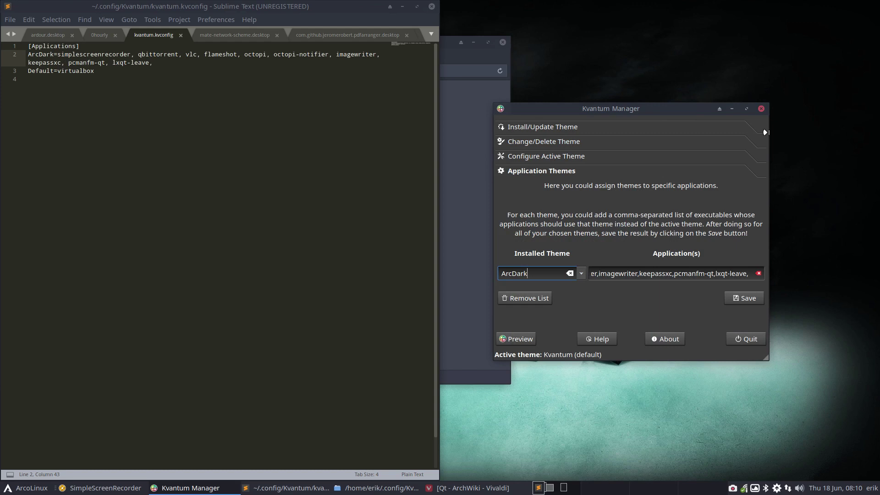
drag(764, 132, 875, 133)
click(627, 273)
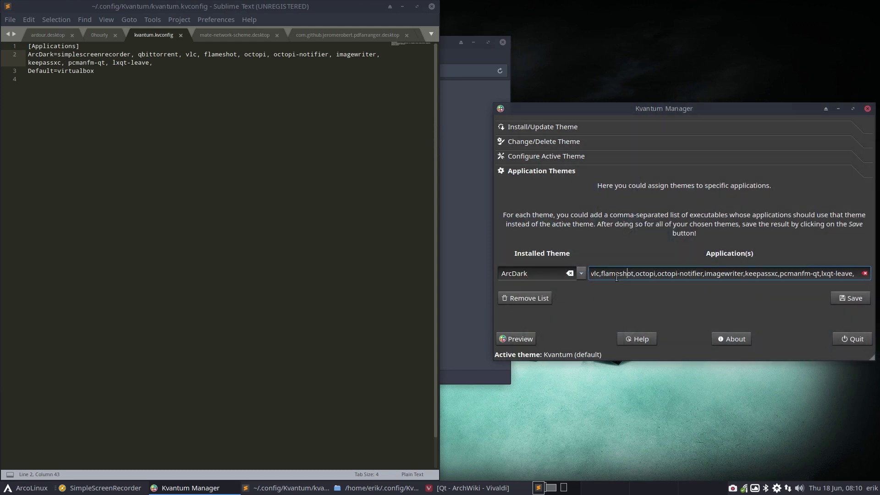
key(shift+Home)
drag(706, 277, 562, 278)
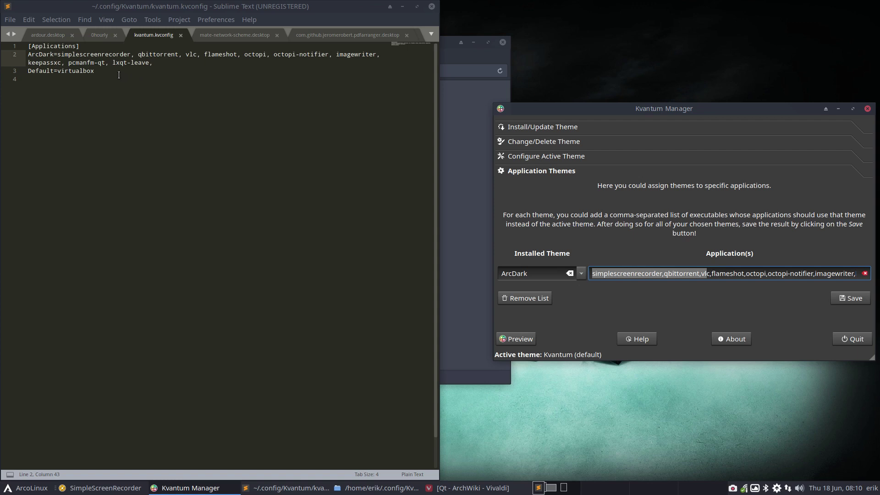
- Compare ArcDark's application list with the Default=virtualbox line in kvantum.kvconfig
drag(118, 75, 403, 193)
click(617, 258)
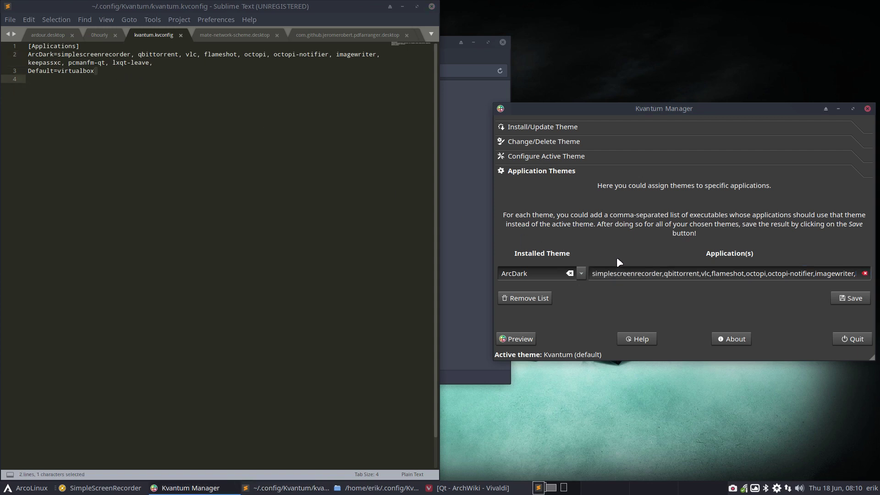
click(706, 277)
click(662, 277)
click(178, 54)
click(705, 271)
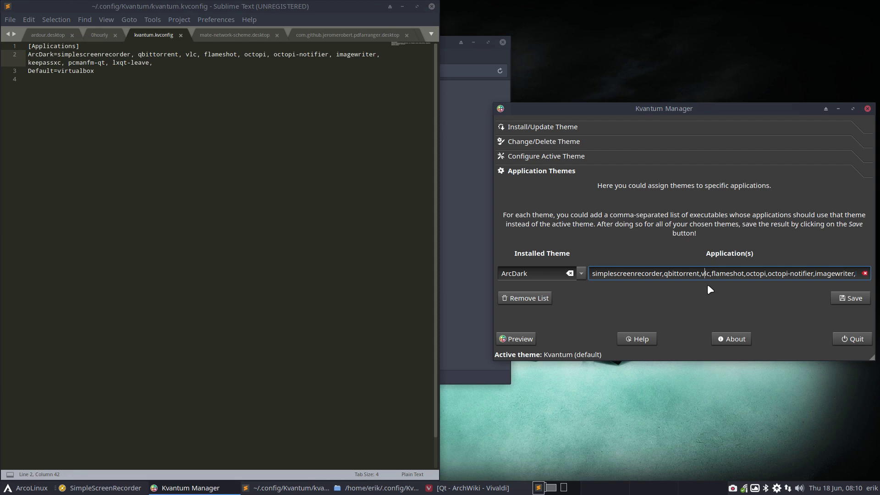
- Switch to Kvantum (default), delete virtualbox from its application list, save, and quit
click(581, 274)
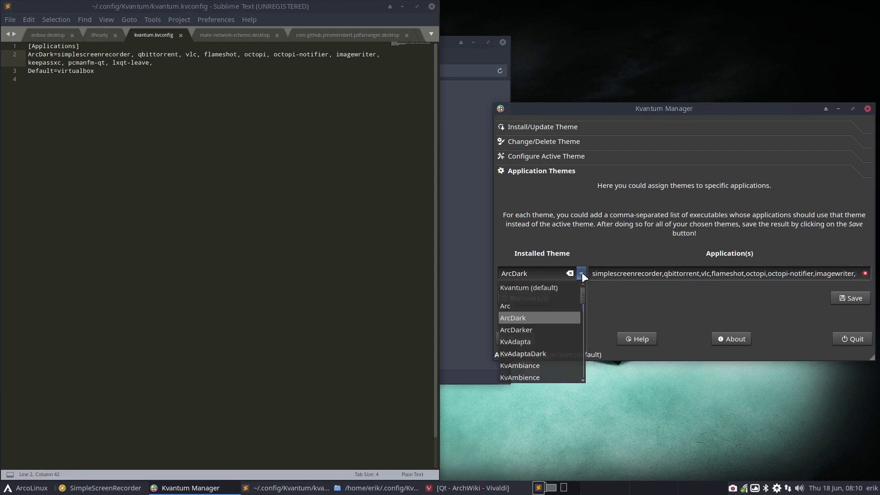
click(556, 288)
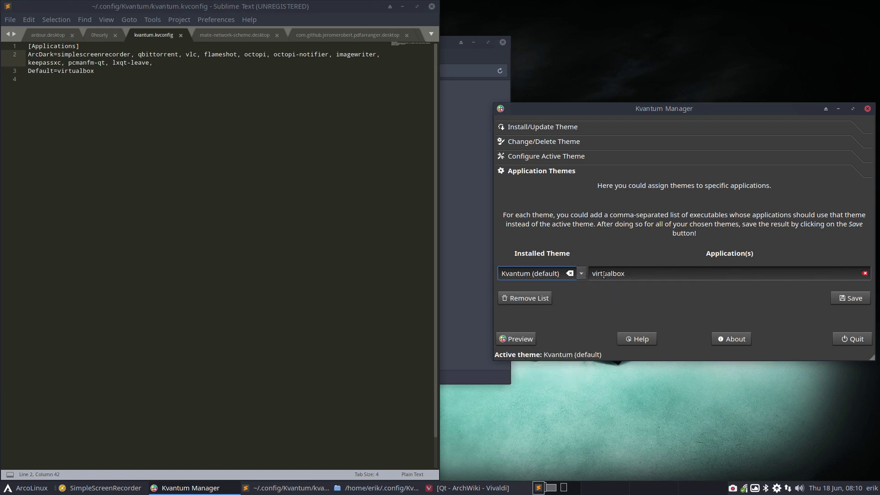
click(621, 274)
drag(624, 273, 590, 275)
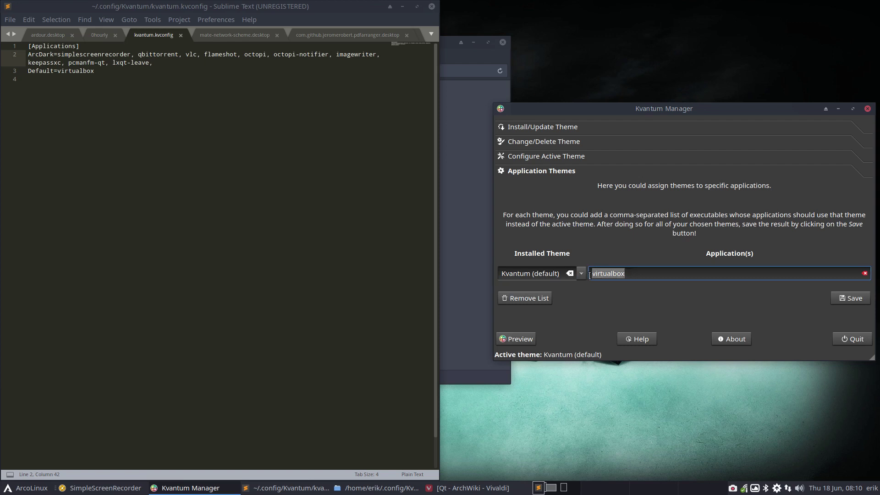
key(BackSpace)
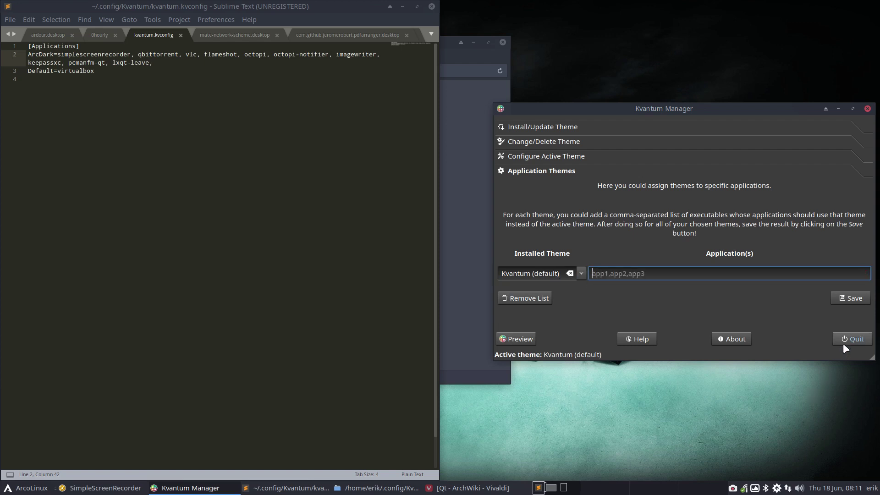
click(858, 299)
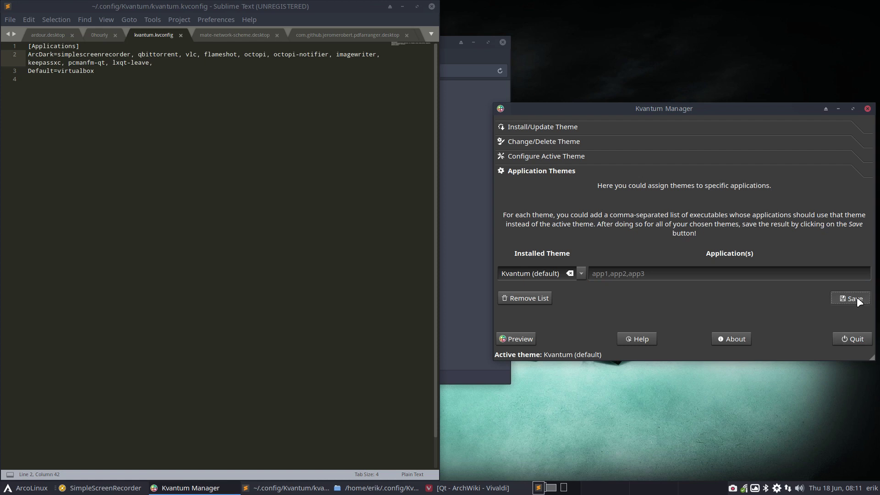
click(616, 277)
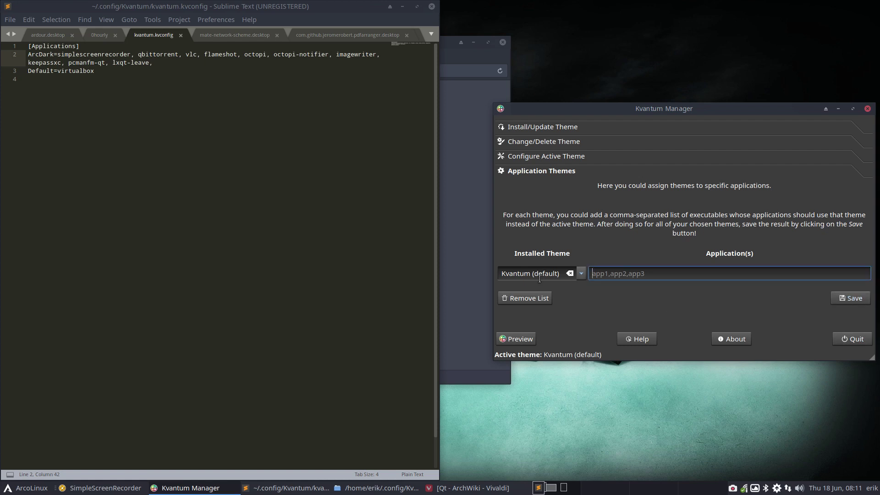
click(848, 339)
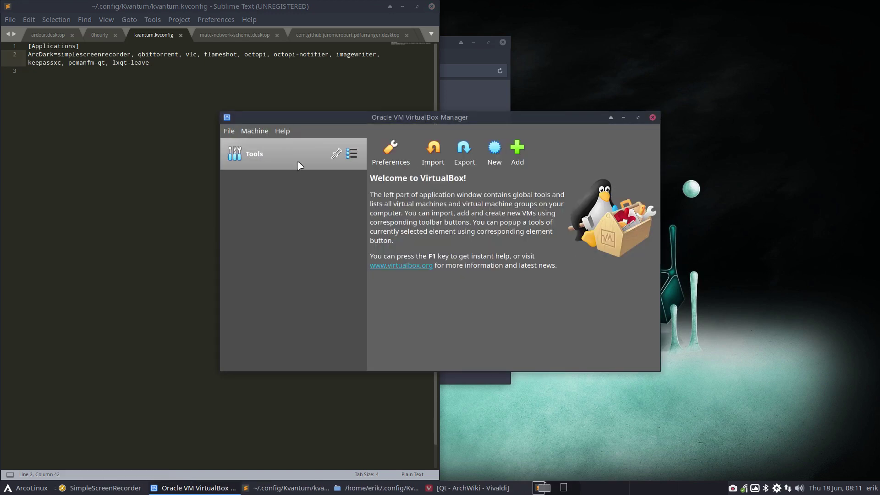
click(250, 129)
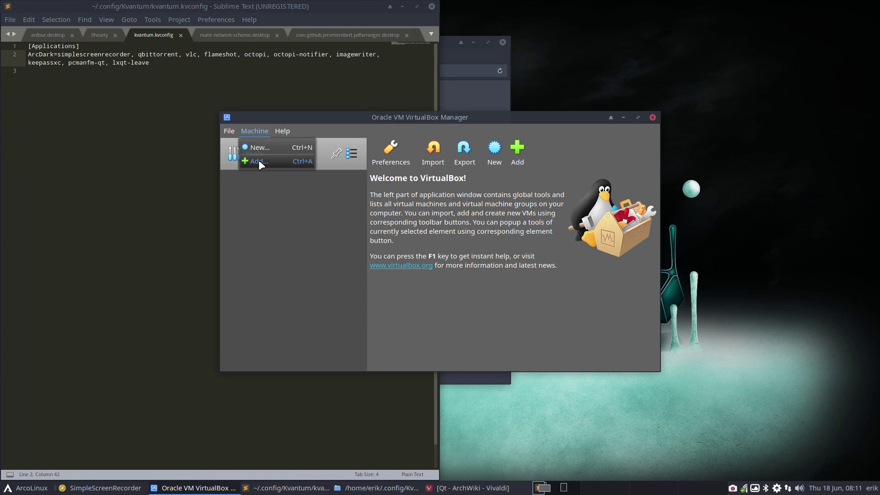
click(424, 206)
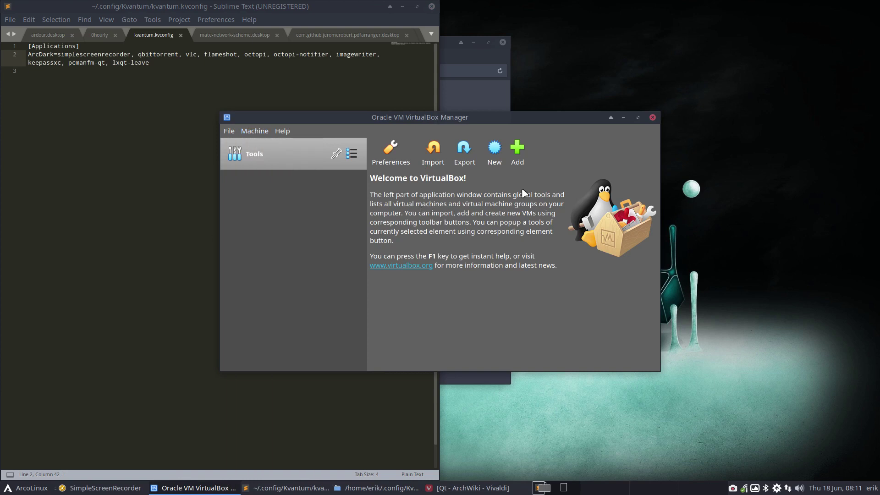
click(652, 118)
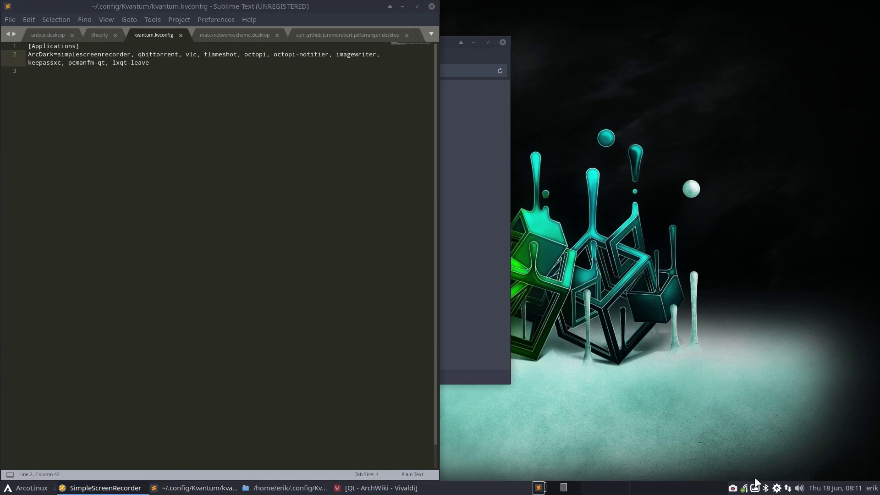
- Launch Kvantum Manager via kvan and select ArcDark under Application Themes
click(18, 491)
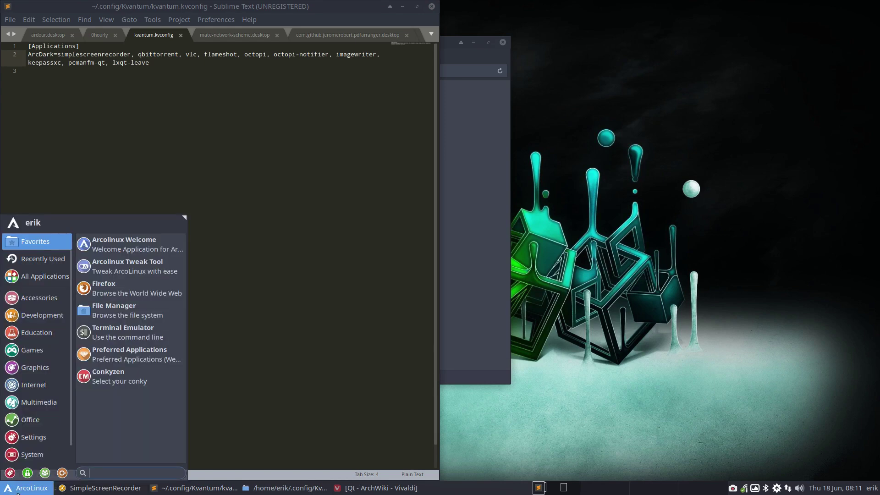
text(kvan)
key(Return)
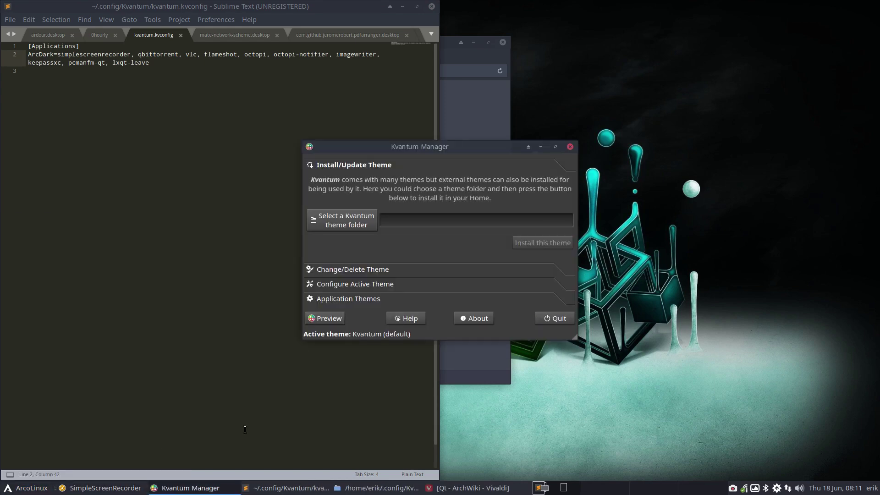
click(370, 298)
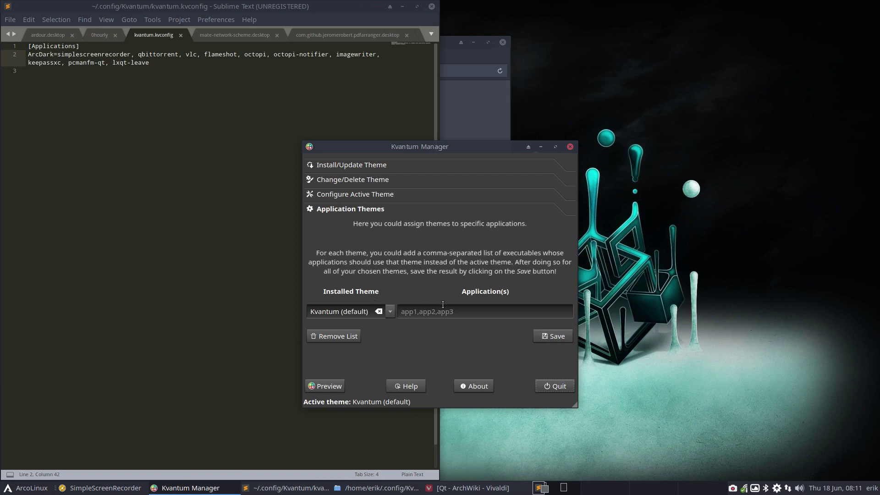
click(390, 312)
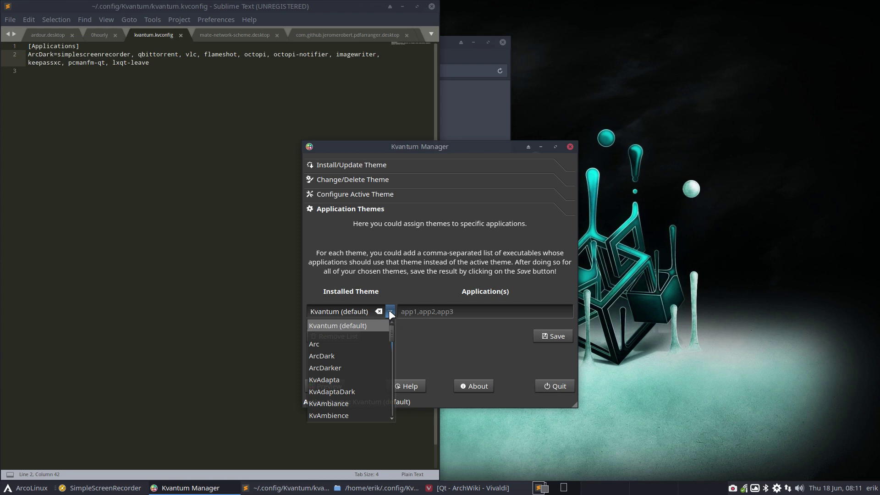
click(350, 356)
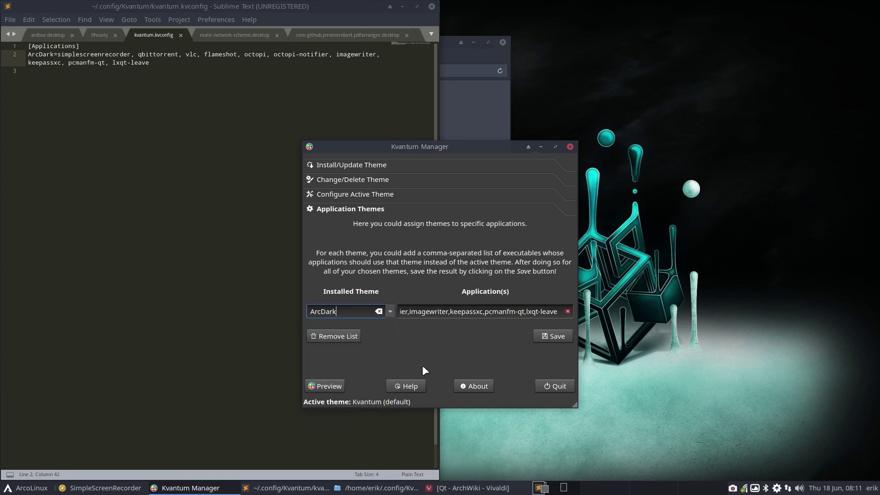
- Append ',virtualbox' to ArcDark's application list and save it
click(552, 316)
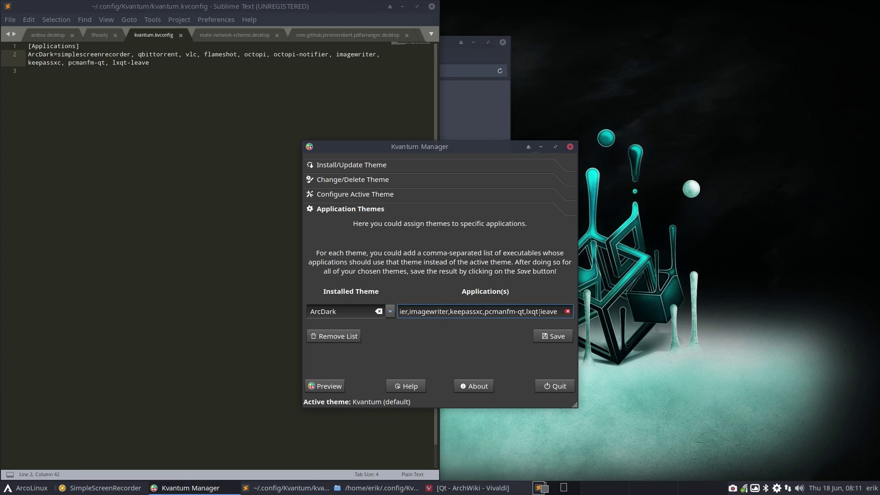
text(,v)
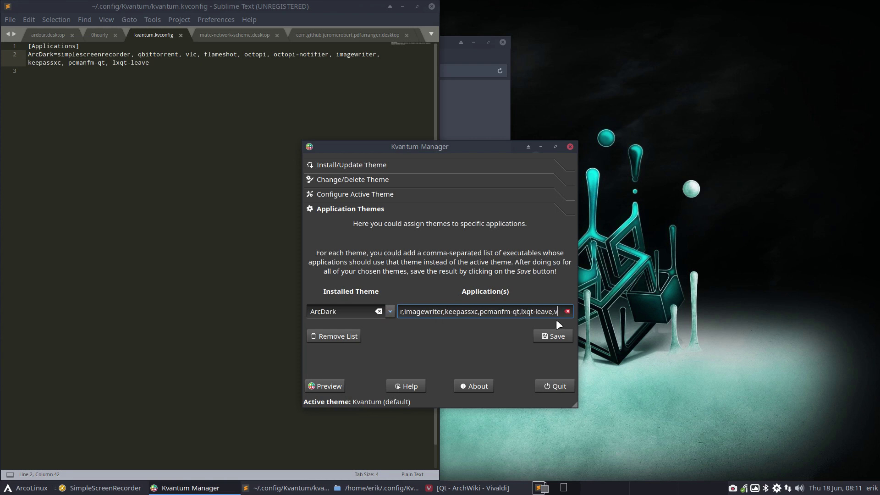
text(irtualbox)
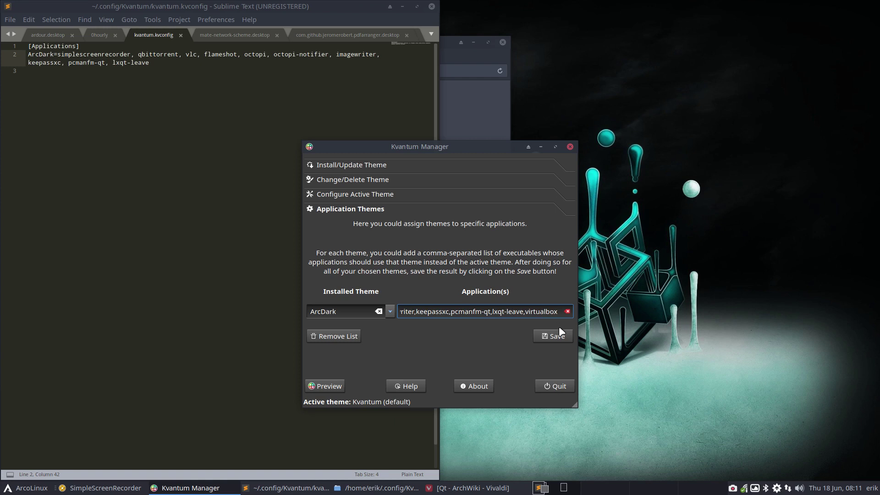
click(557, 335)
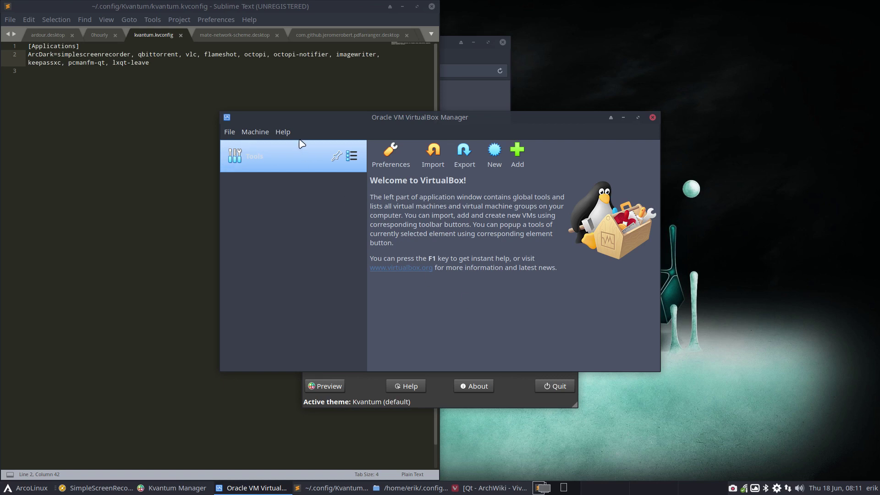
- Browse the options for adding an existing machine, then cancel without adding one
click(248, 131)
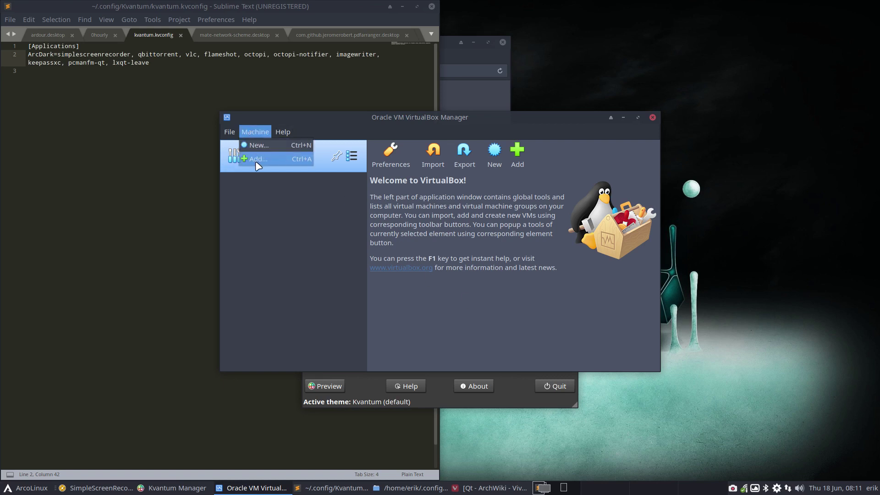
click(265, 263)
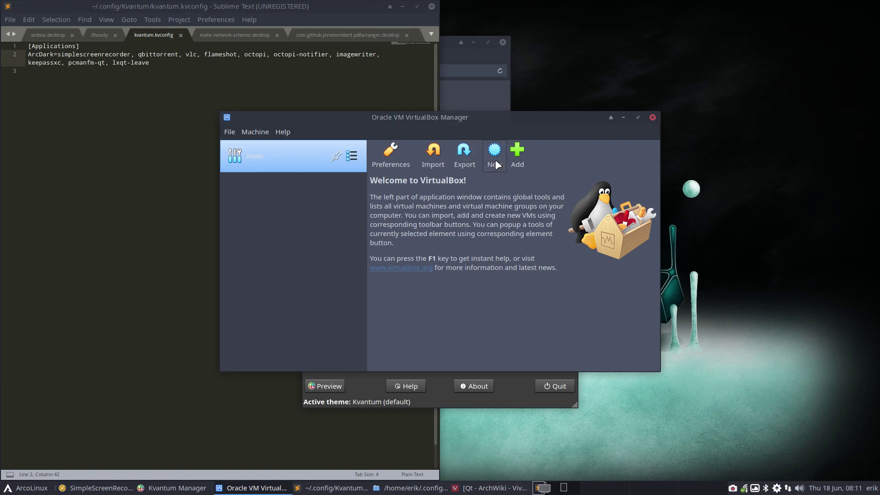
click(516, 160)
click(328, 180)
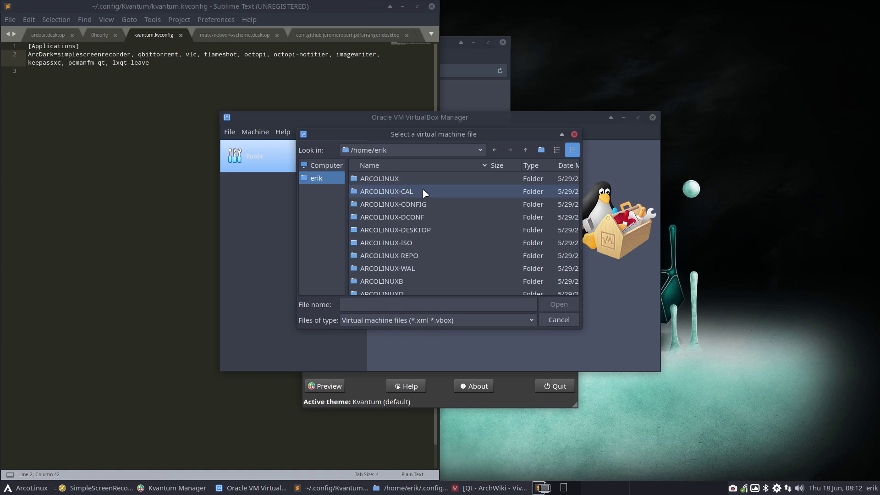
click(556, 316)
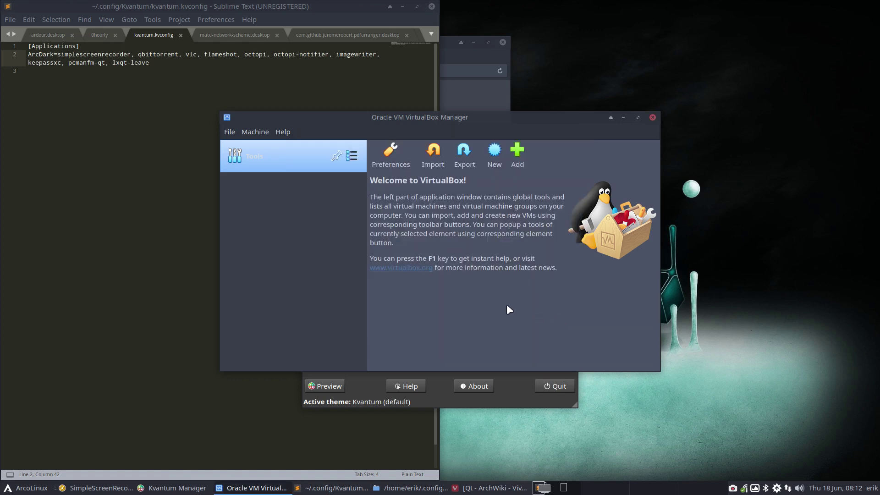
- Start a new VM named 'Latest ArcoLinux' with 7830 MB of memory
click(497, 153)
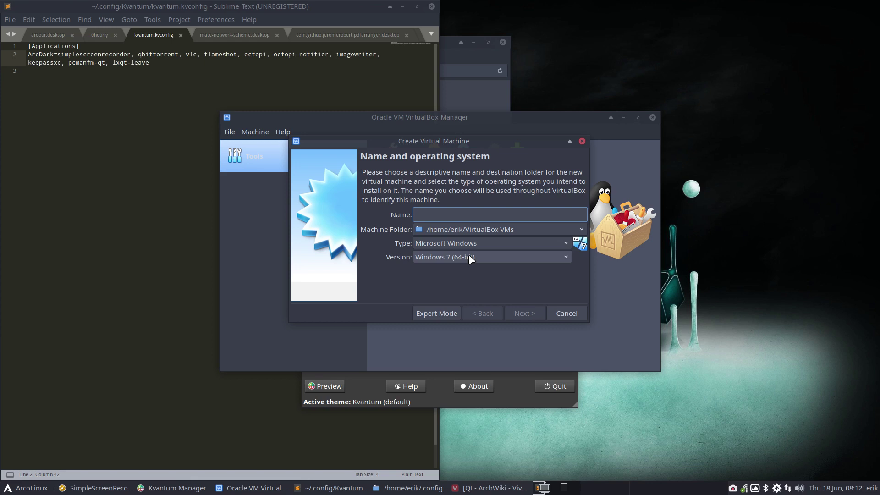
text(Latest ArcoLinux)
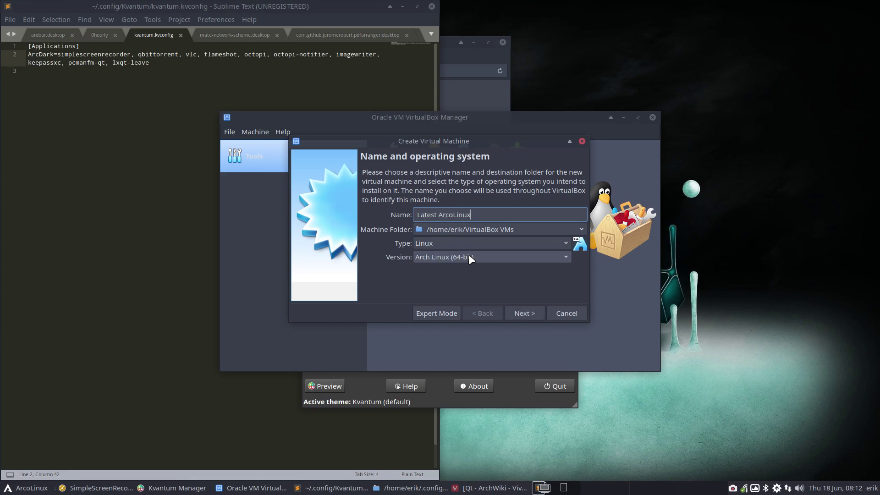
click(535, 312)
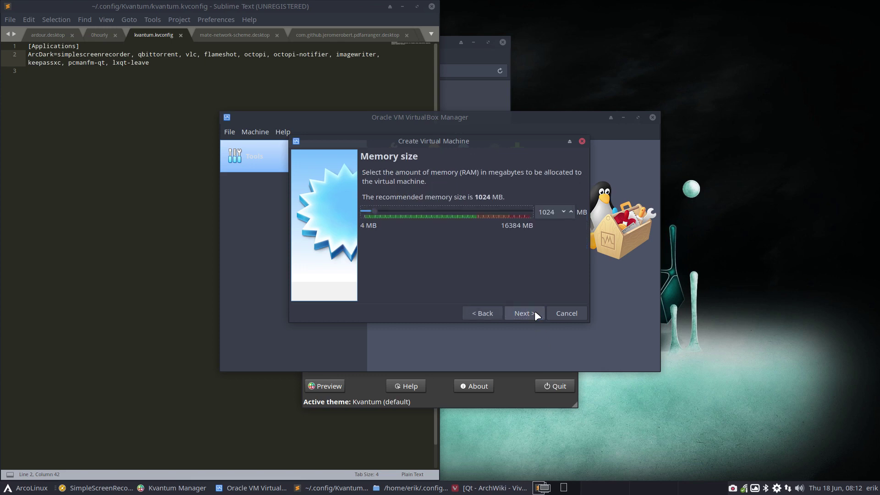
drag(375, 208, 442, 211)
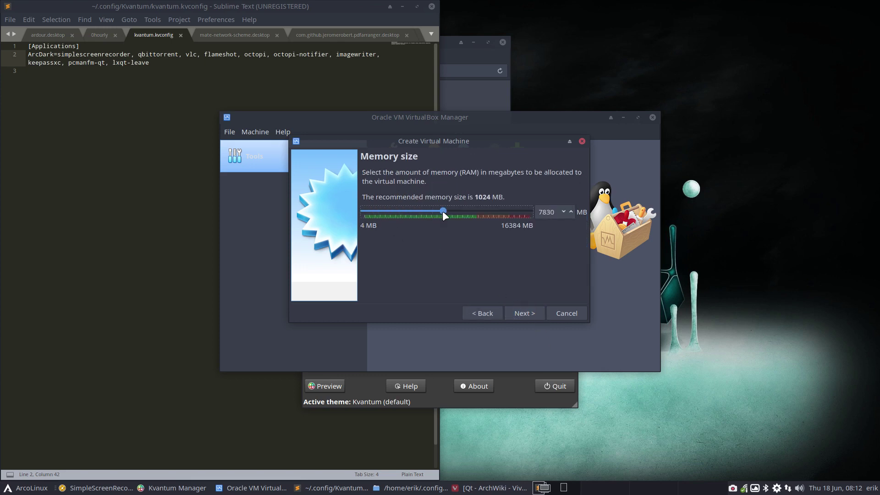
click(521, 316)
- Give it a new dynamically allocated 23.36 GB VDI disk and create the machine
click(523, 316)
click(529, 316)
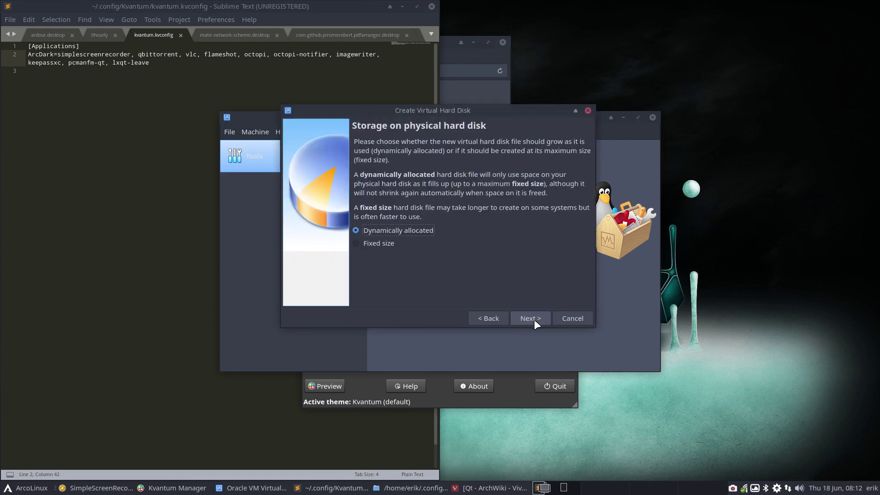
click(535, 320)
drag(469, 213, 474, 214)
click(532, 319)
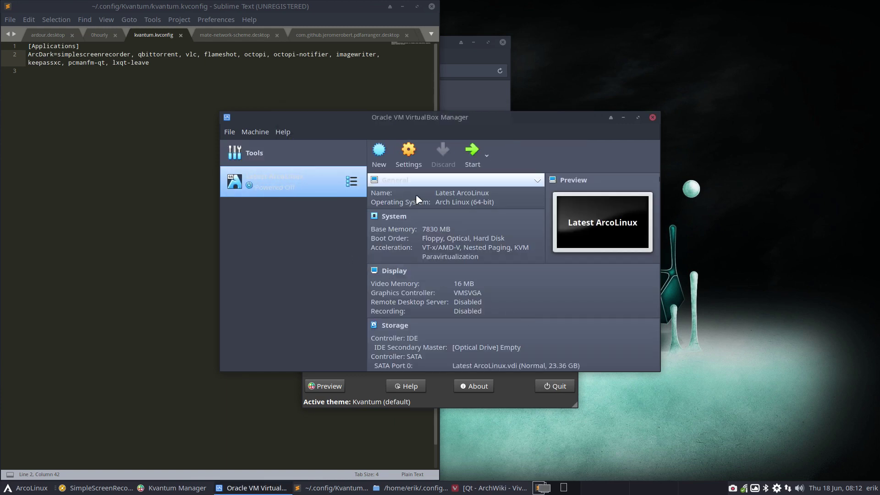
- Remove virtualbox from the end of ArcDark's application list and save
click(441, 399)
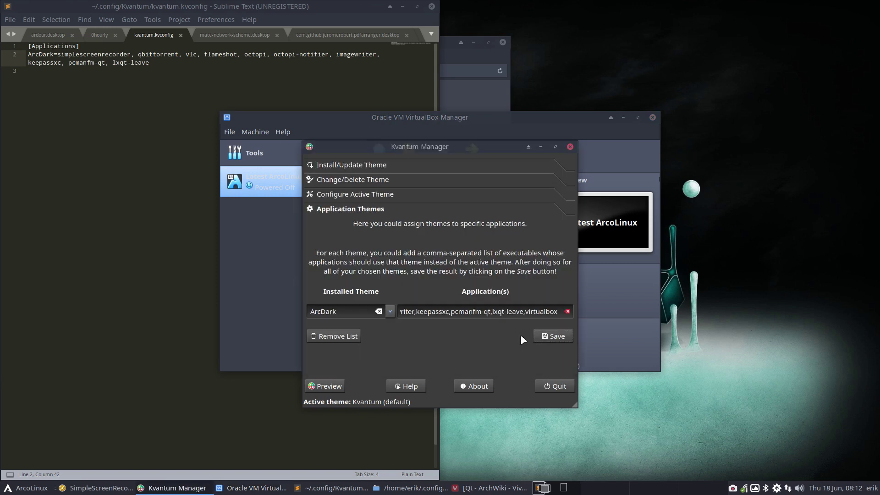
drag(527, 311, 562, 314)
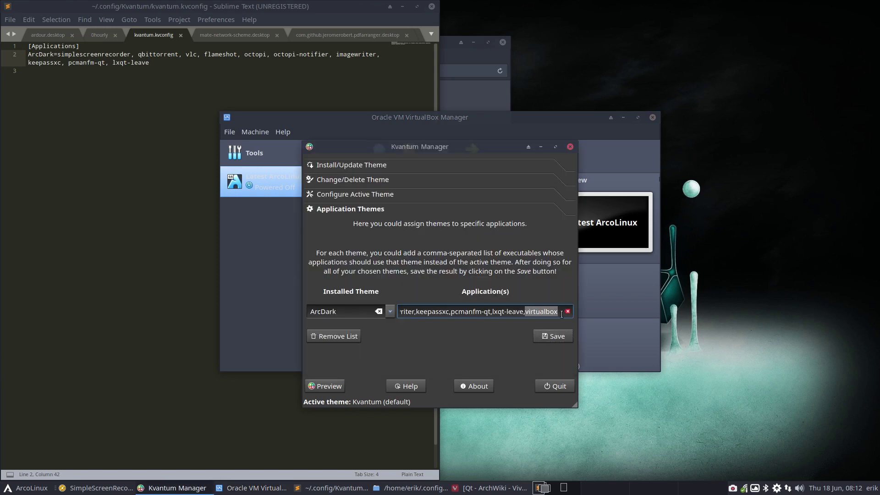
key(BackSpace)
key(BackSpace)
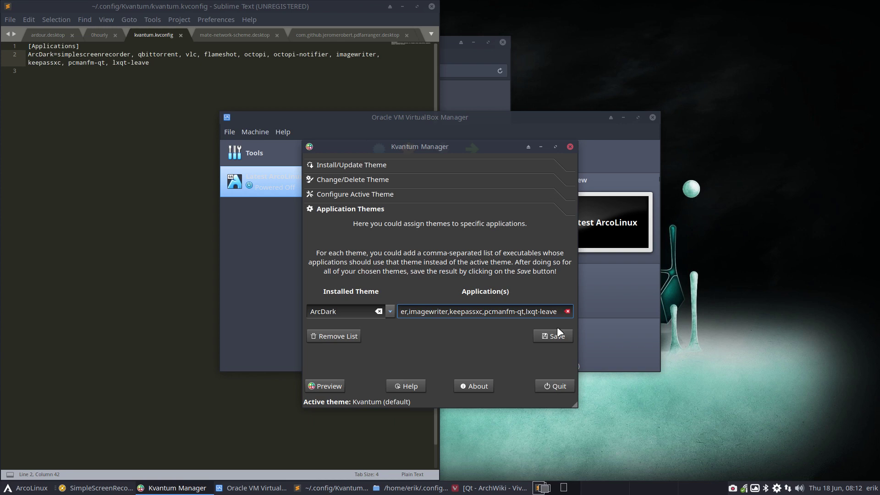
click(557, 336)
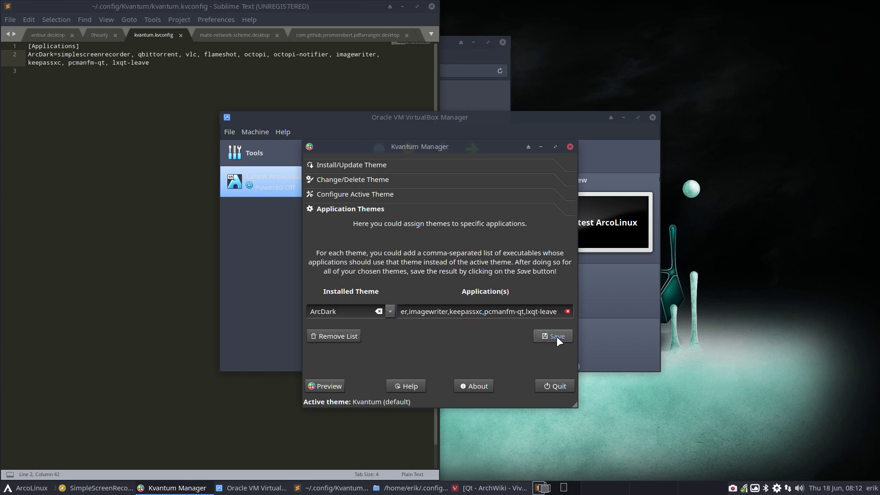
- Choose Kvantum (default), enter virtualbox as its application, and save
click(391, 312)
click(370, 327)
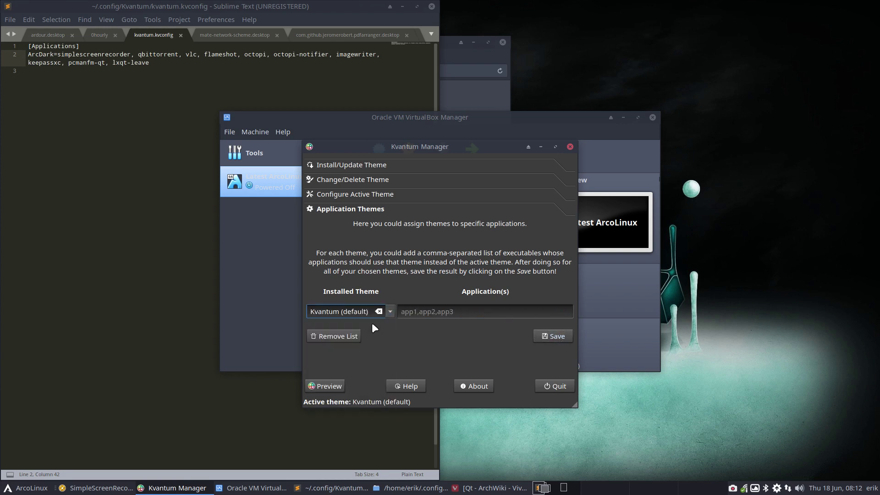
click(413, 311)
text(virtu)
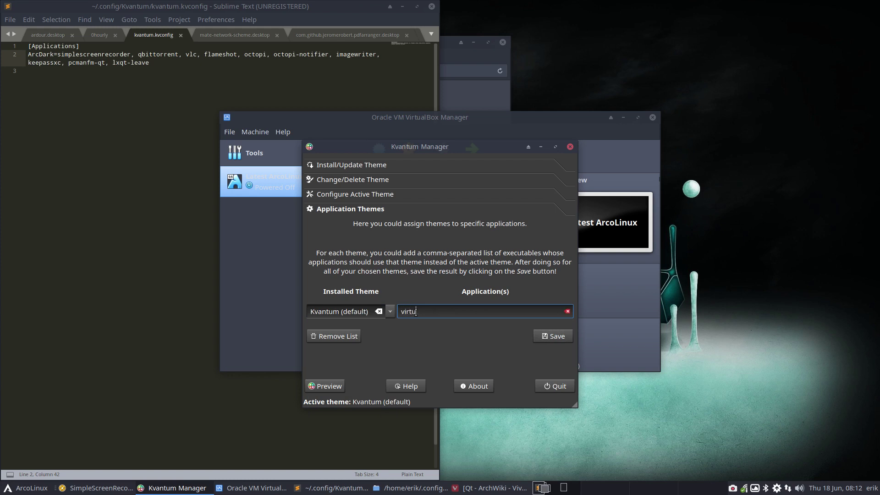
text(albox)
click(537, 337)
- Quit Kvantum Manager and bring the VirtualBox Manager window forward
click(553, 385)
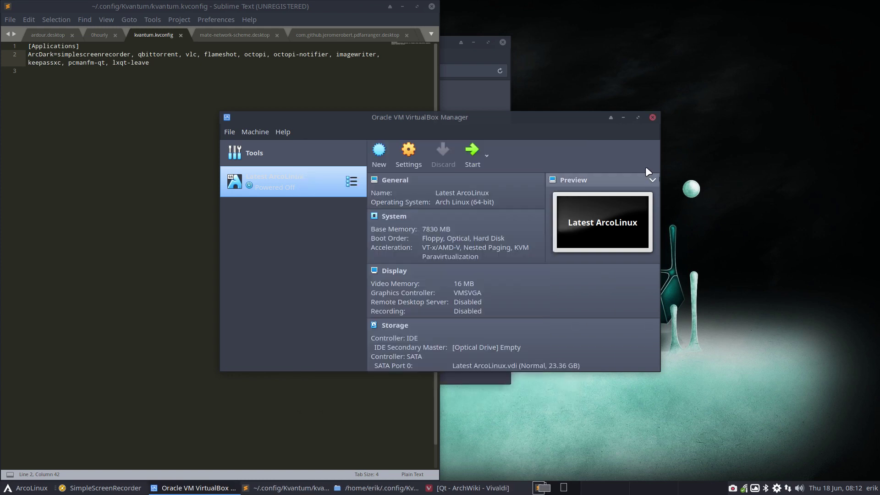
click(653, 117)
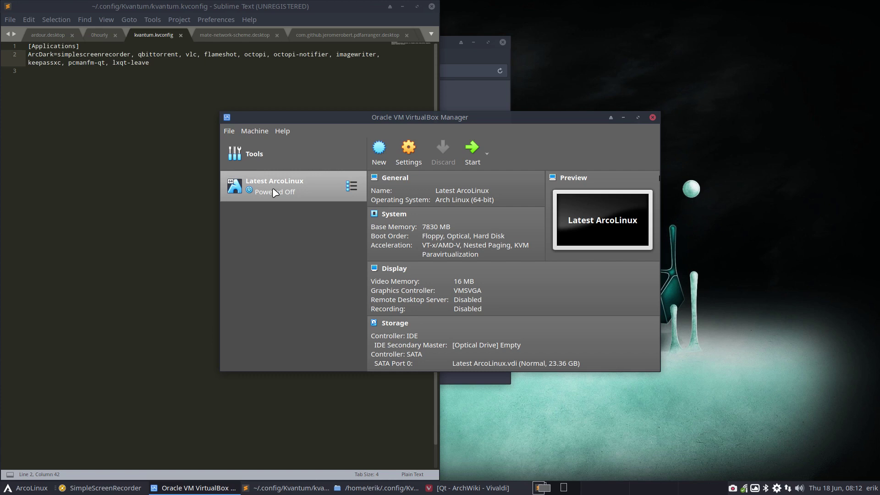
click(25, 488)
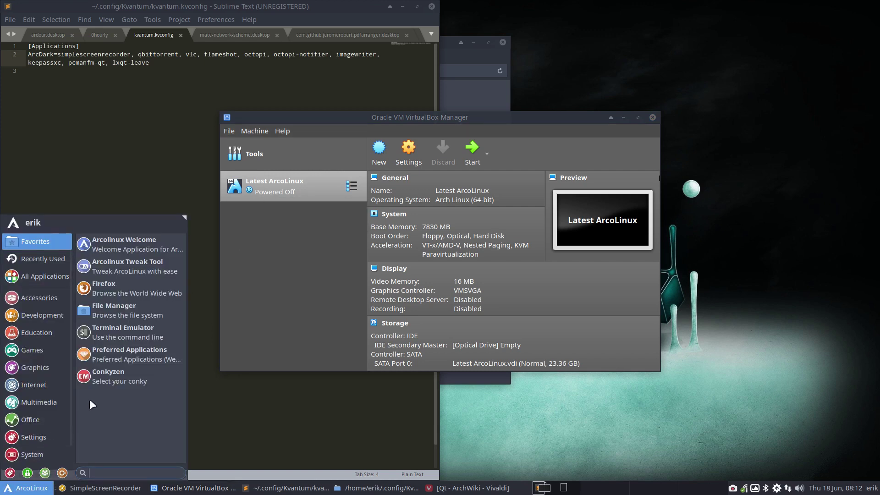
click(244, 237)
- Open and close the Machine menu, then move VirtualBox Manager down and right
click(255, 131)
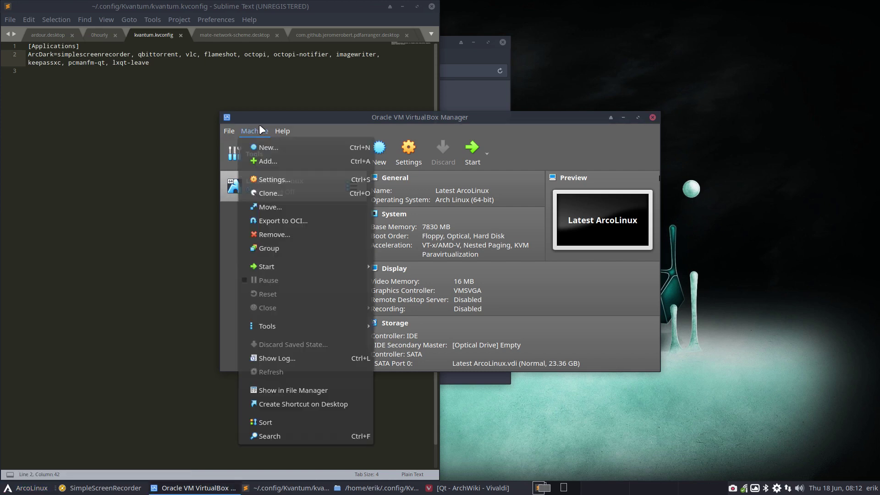
click(220, 341)
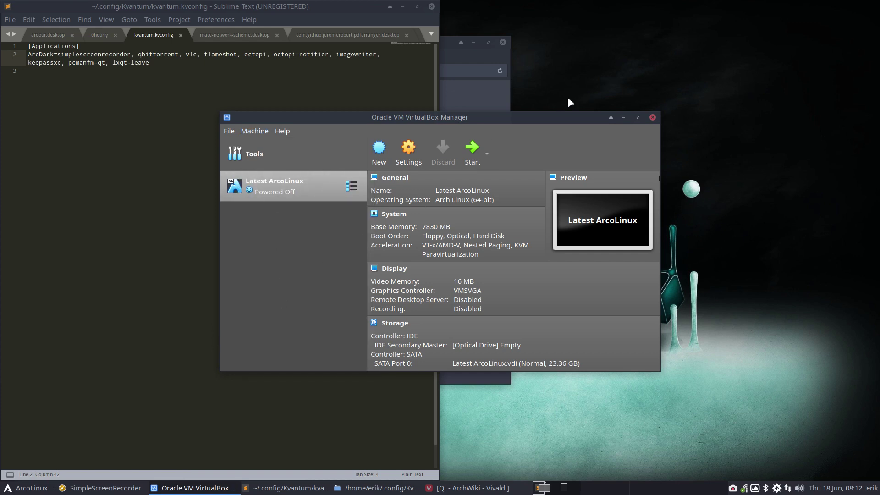
drag(536, 118, 628, 162)
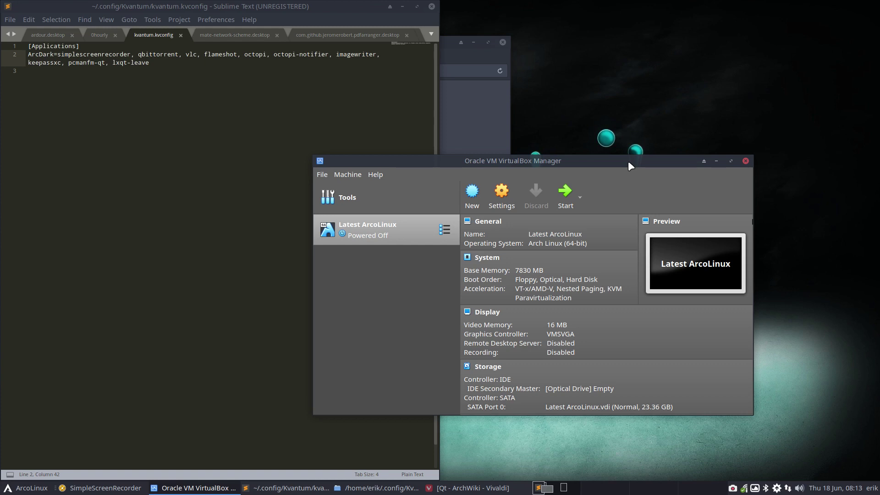
- Close VirtualBox Manager and launch Kvantum Manager by searching 'kvantum'
click(745, 160)
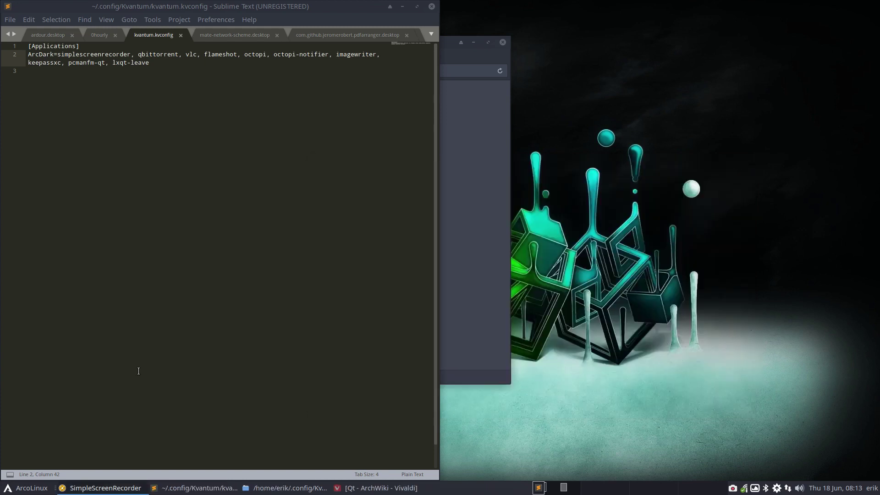
click(32, 488)
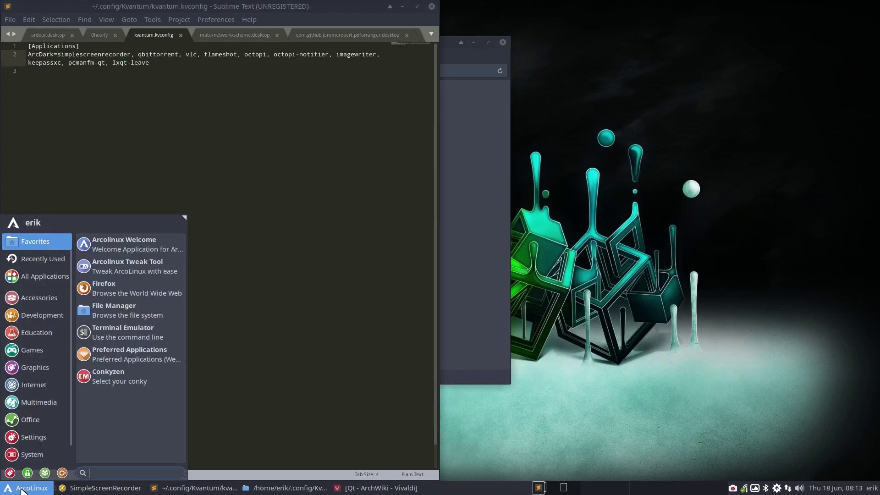
text(vir)
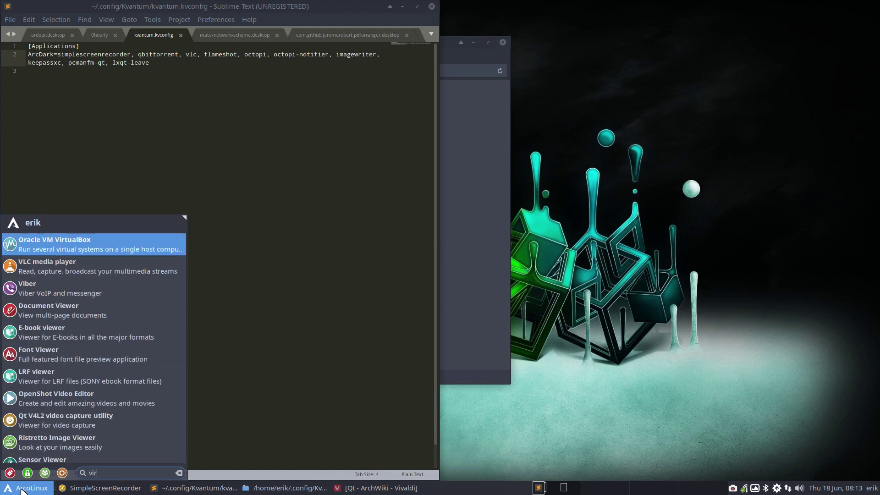
key(BackSpace)
key(BackSpace)
key(BackSpace)
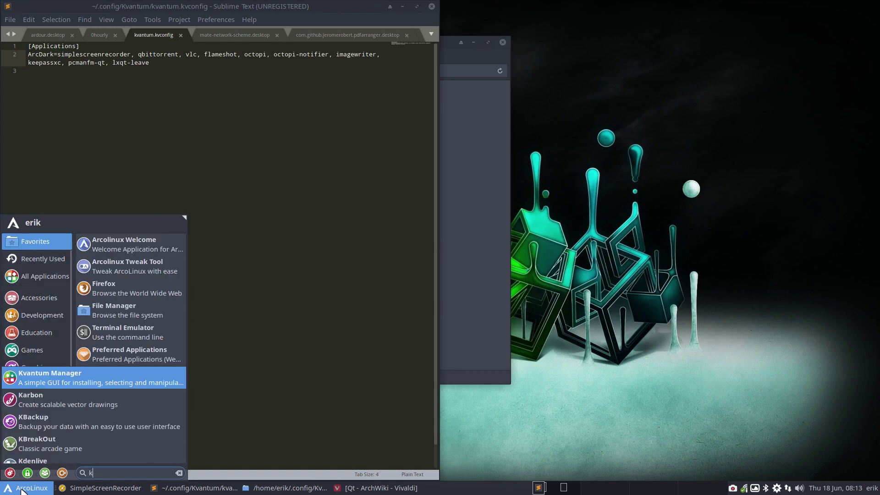
text(kvantum)
key(Return)
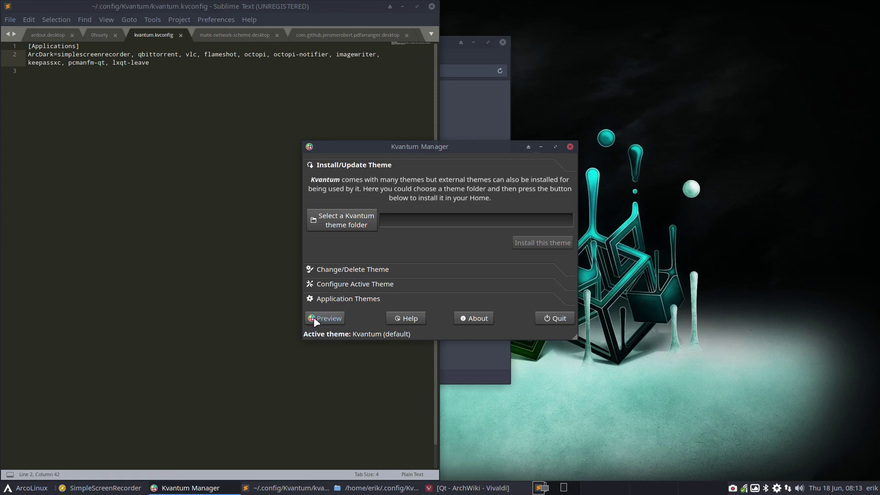
- Clear virtualbox from the default theme's application list and save
click(354, 298)
click(390, 312)
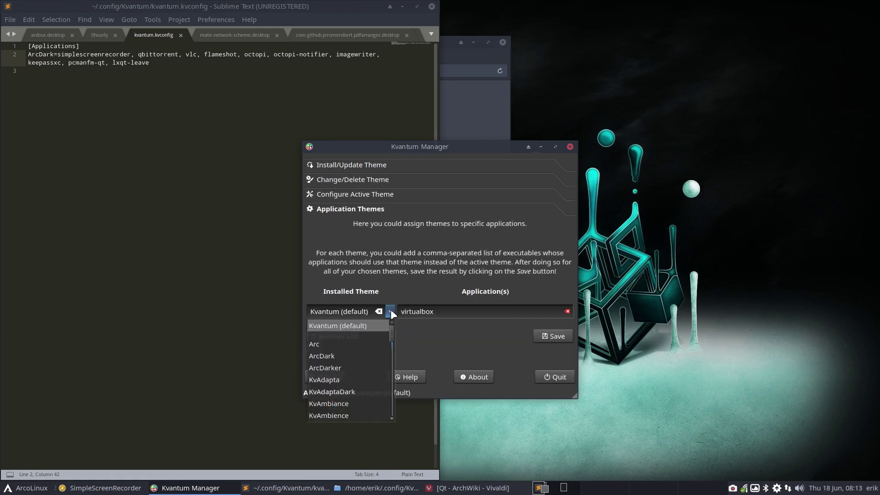
click(441, 310)
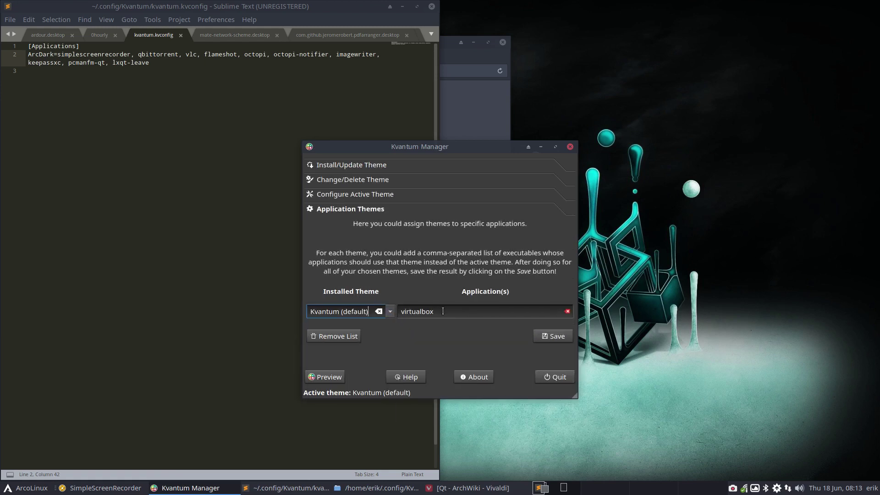
key(Tab)
key(BackSpace)
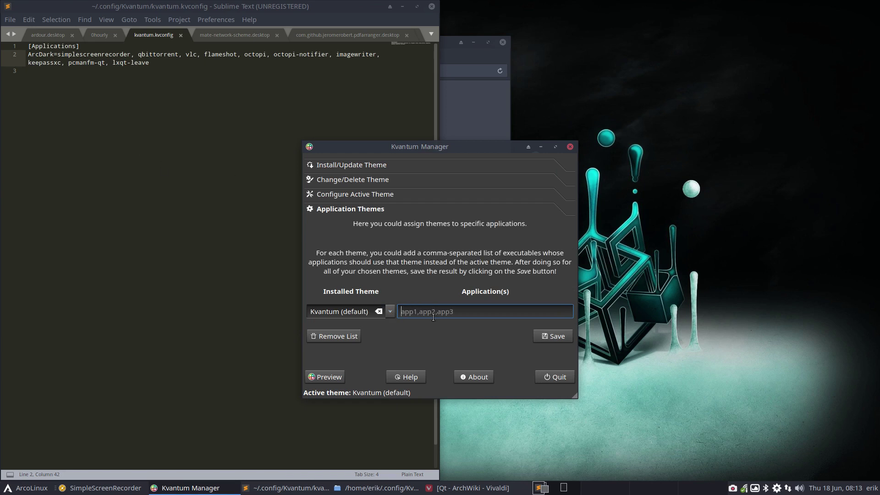
click(553, 336)
- Check the reloaded kvantum.kvconfig, then select MateriaDark from the installed themes
click(148, 175)
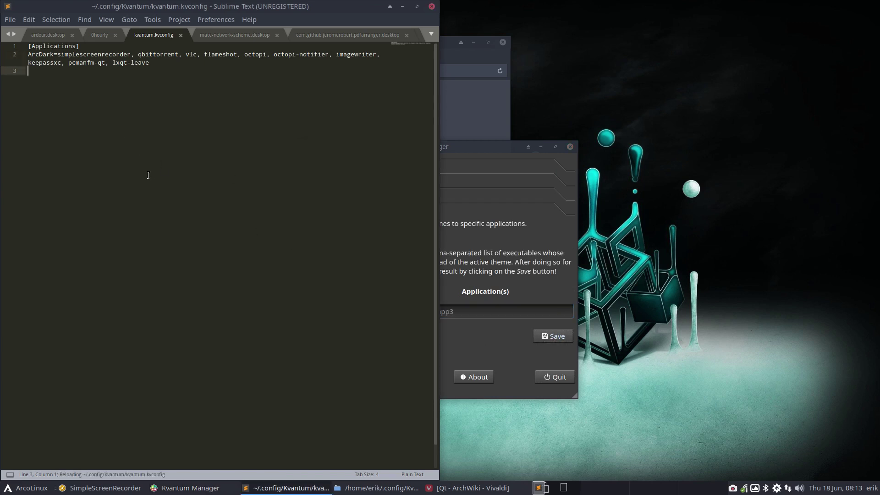
click(489, 273)
click(389, 311)
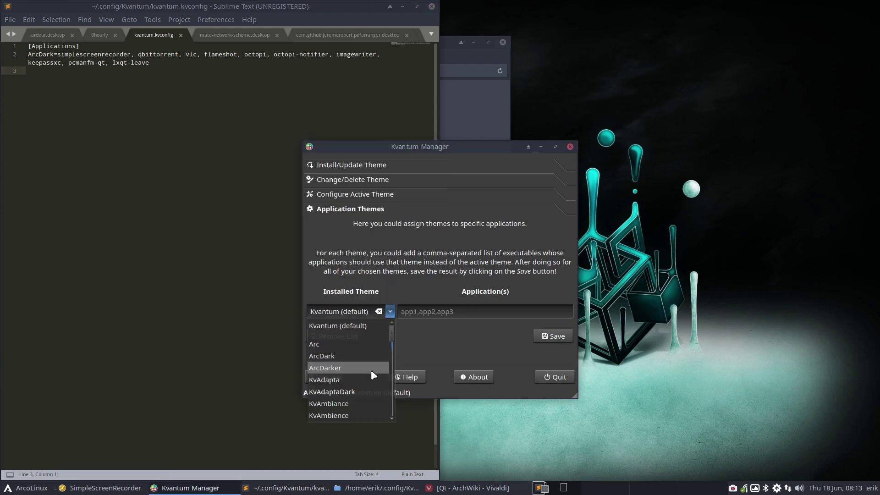
scroll(368, 390, down, 6)
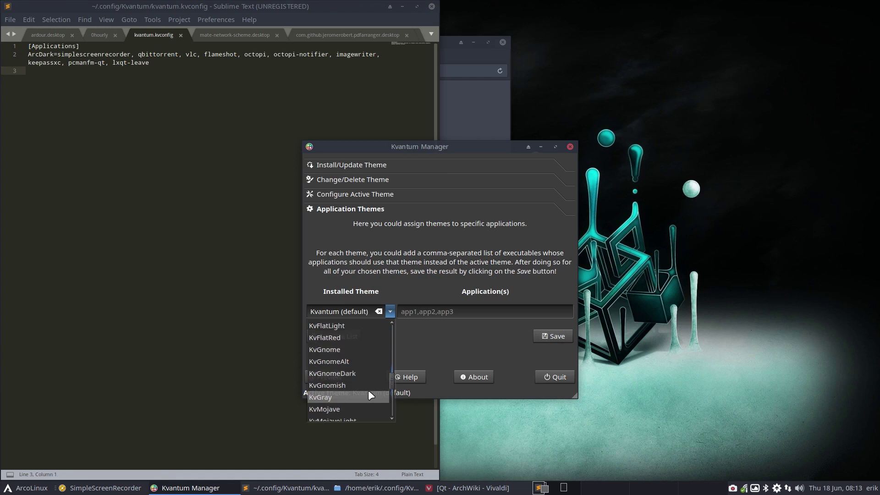
scroll(368, 389, down, 3)
click(349, 397)
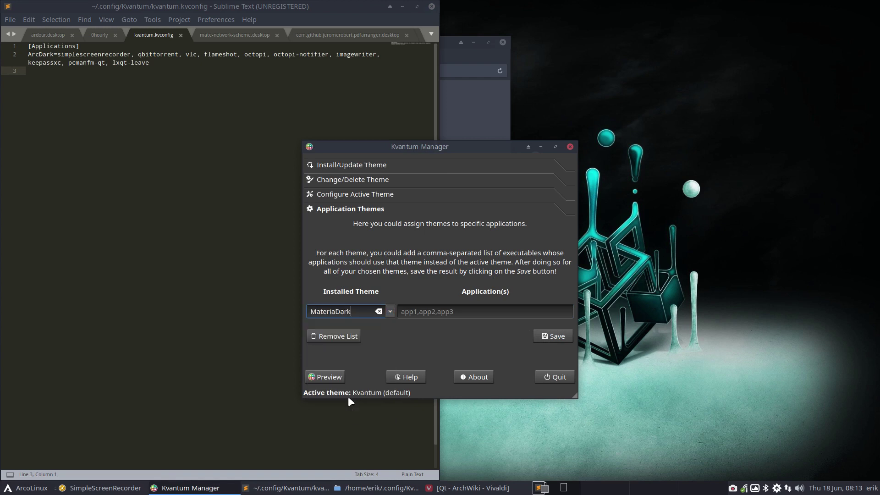
- Enter virtualbox as MateriaDark's application and save the assignment
click(439, 310)
text(virtualbox)
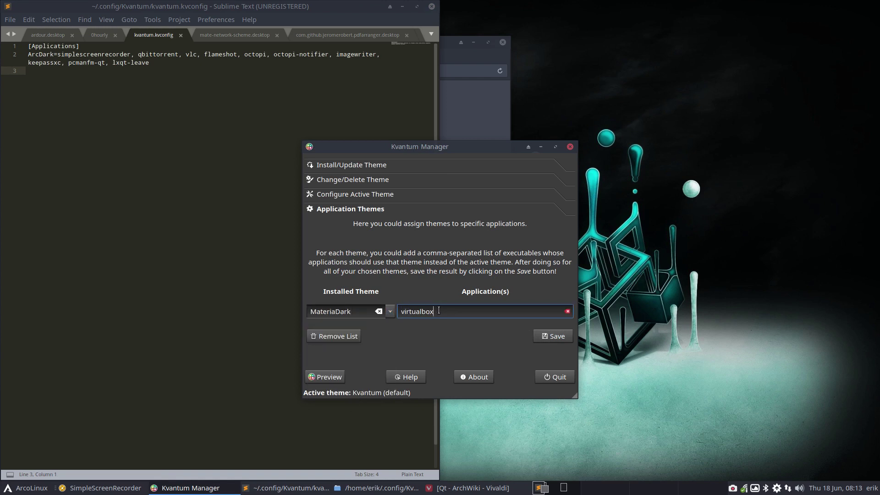
click(543, 335)
click(542, 335)
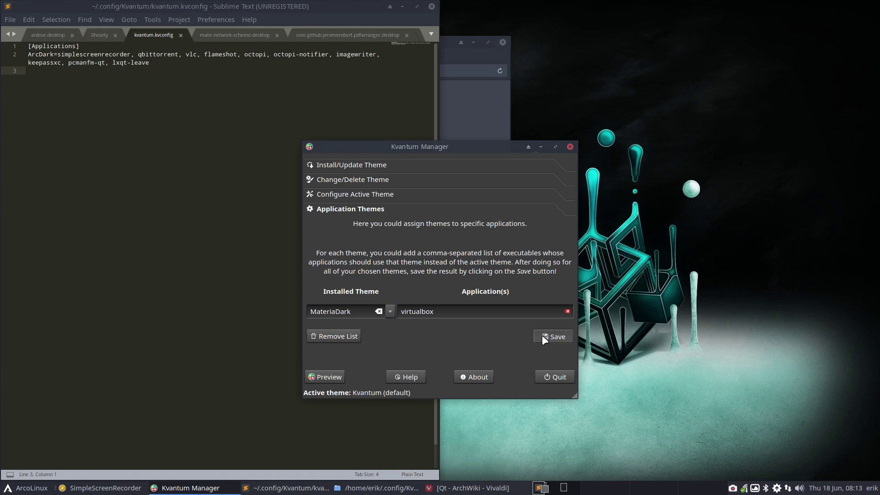
click(22, 490)
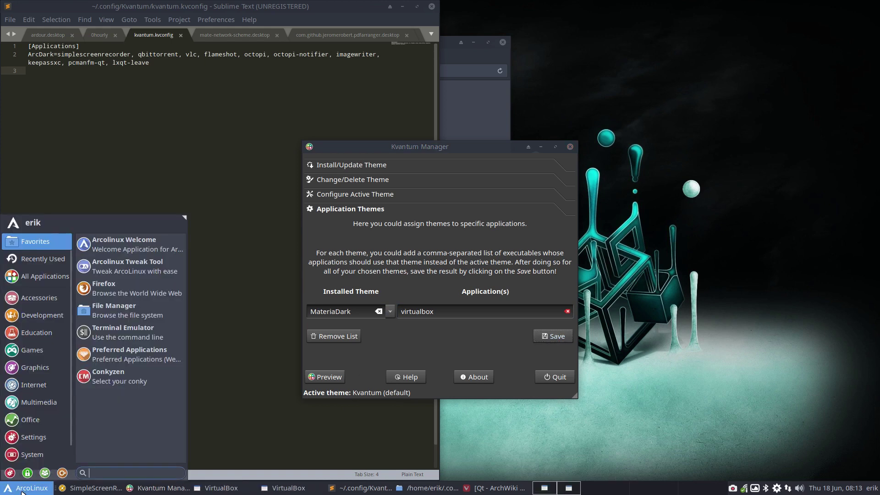
- Move the reopened VirtualBox Manager window around to inspect its MateriaDark styling
click(21, 490)
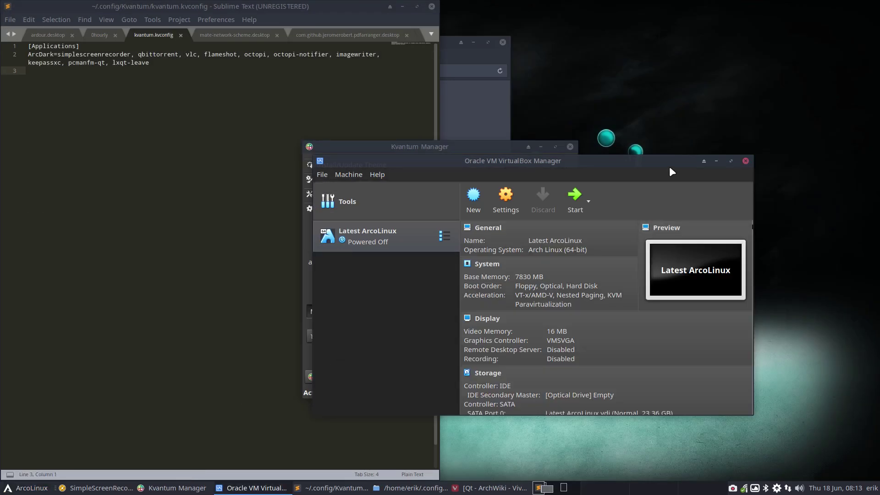
drag(647, 165, 531, 88)
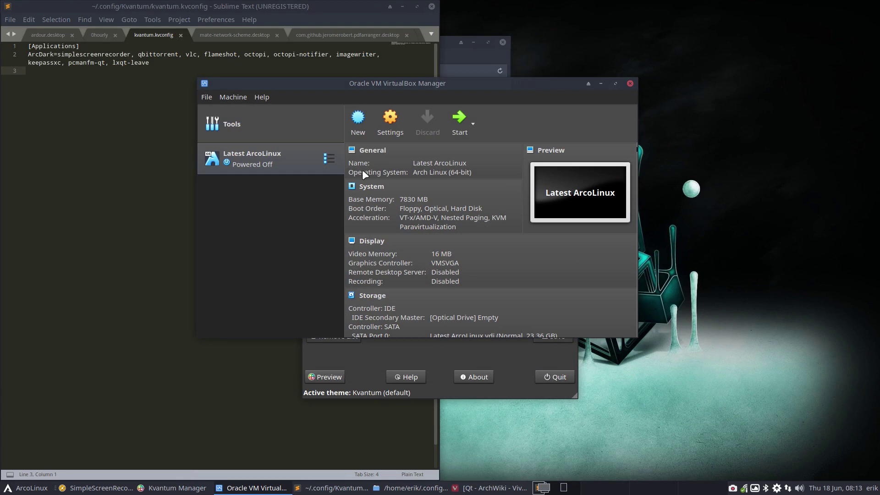
drag(473, 81, 483, 192)
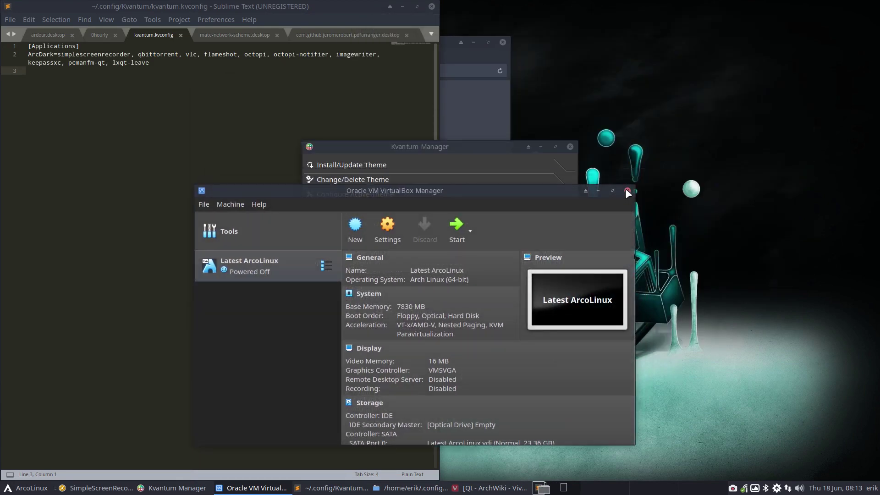
- Close VirtualBox Manager and clear virtualbox from MateriaDark's application list
click(627, 191)
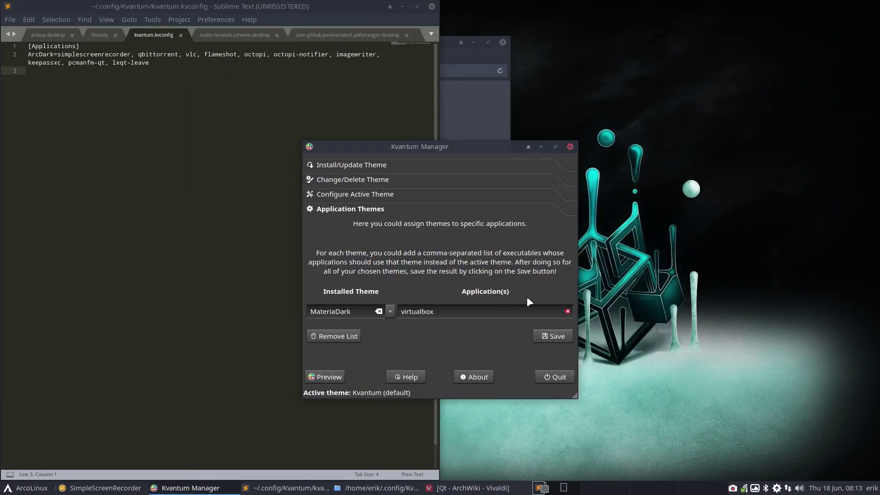
double_click(447, 317)
key(ctrl+c)
key(BackSpace)
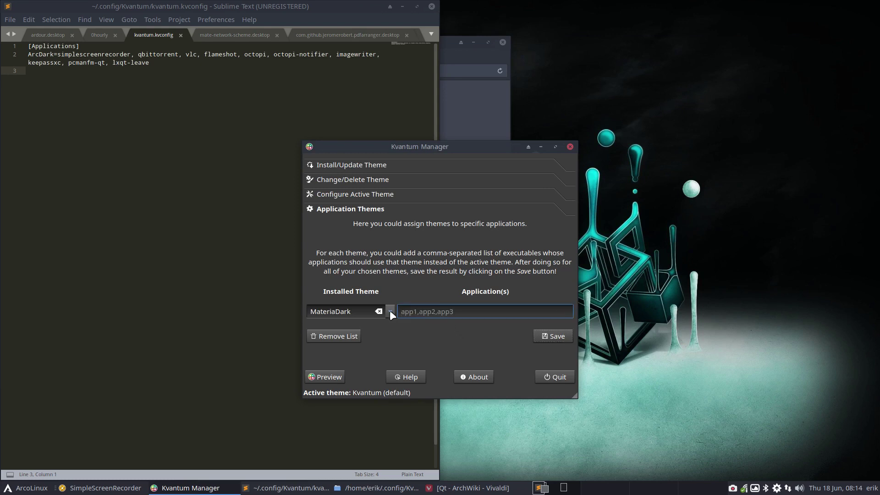
- Assign virtualbox to the Materia theme, save, and quit Kvantum Manager
click(390, 311)
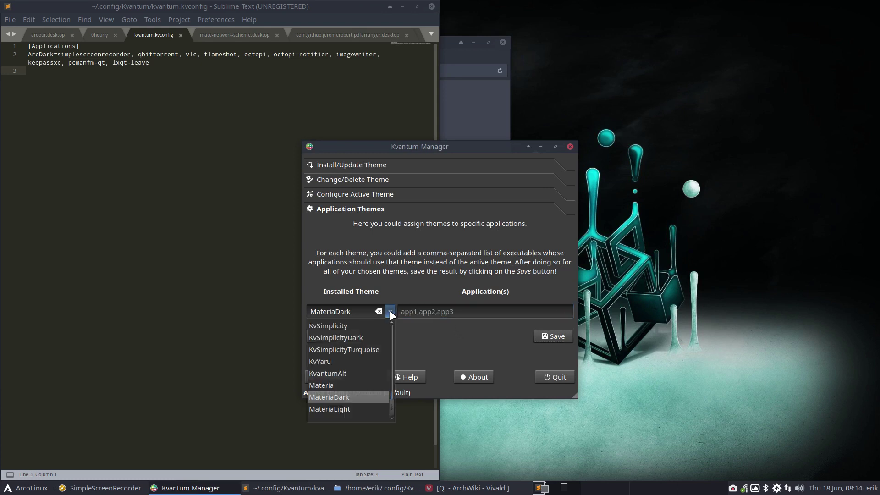
click(359, 384)
click(424, 311)
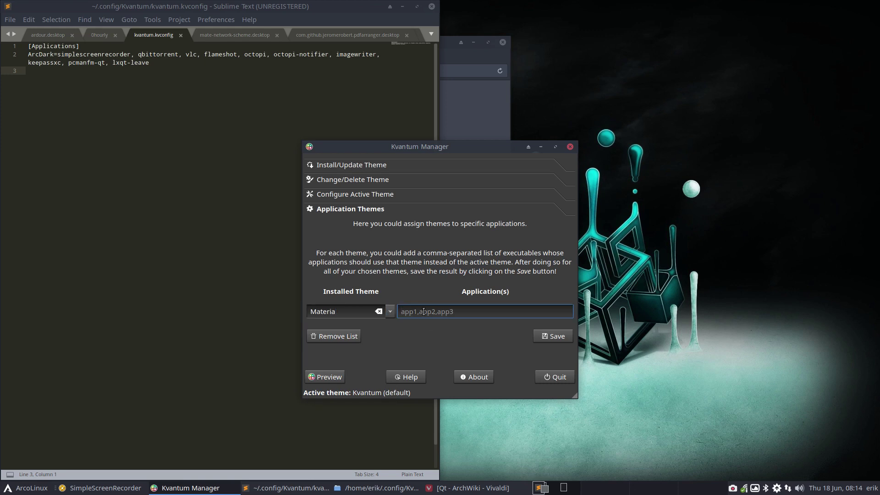
key(ctrl+v)
click(546, 334)
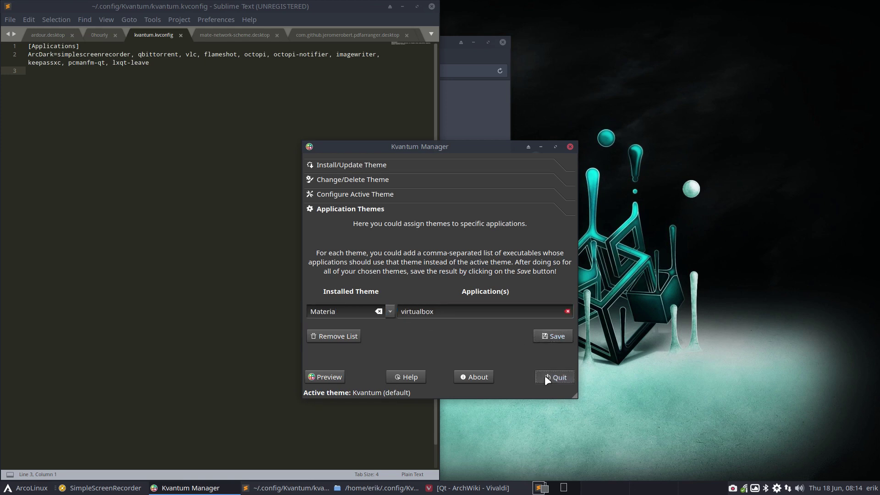
click(547, 377)
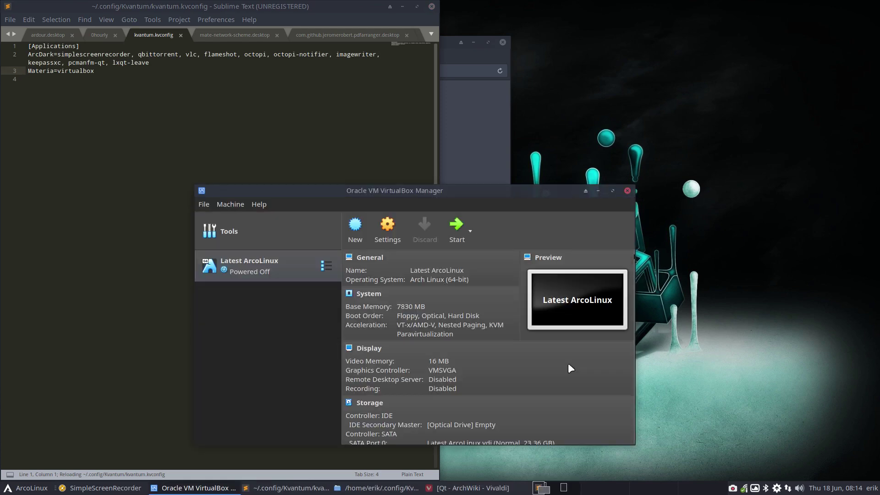
- Close Sublime Text and the file manager, and move VirtualBox Manager up the screen
click(431, 7)
click(503, 41)
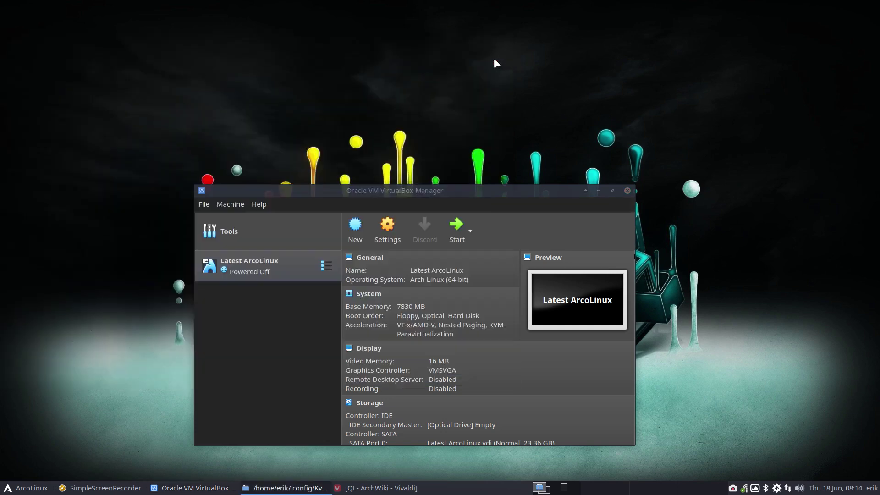
drag(453, 193, 450, 48)
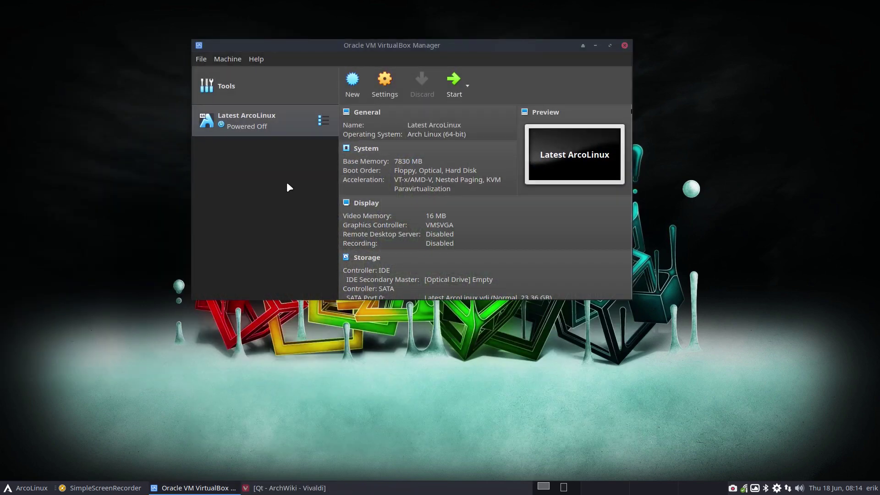
- Look through the Machine menu, then minimize the Vivaldi browser to clear the desktop
click(236, 63)
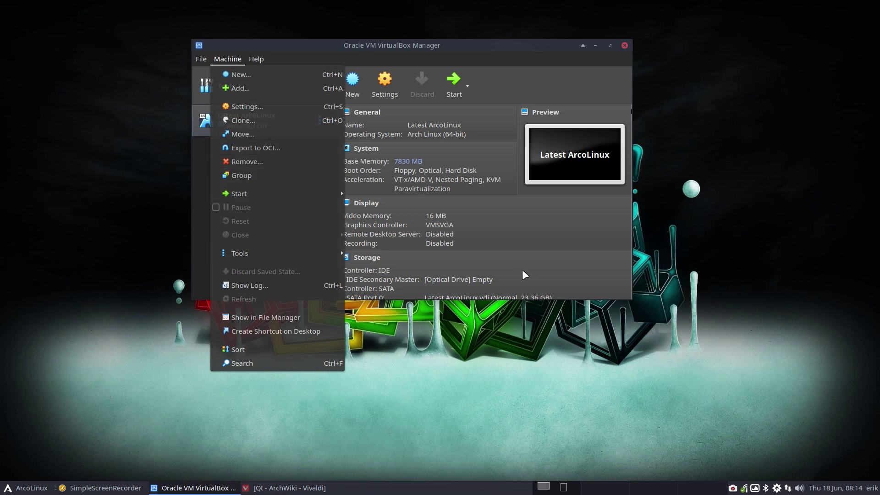
click(535, 276)
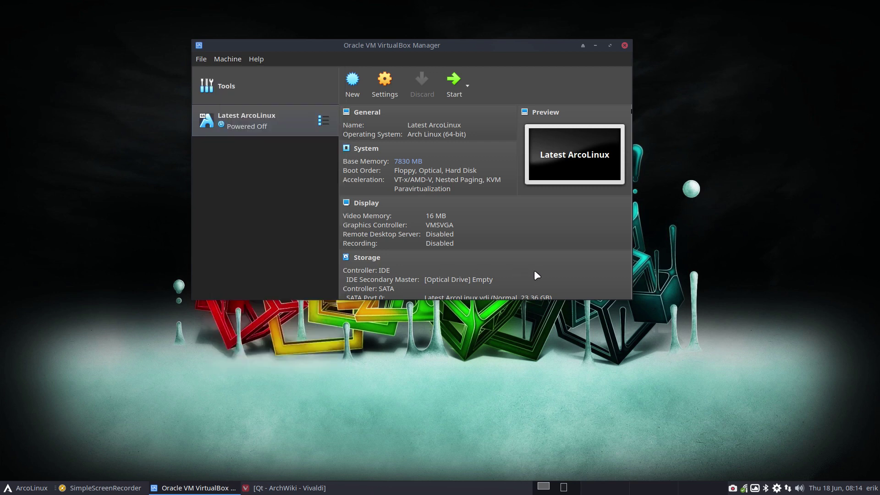
click(20, 488)
click(20, 487)
key(alt+Tab)
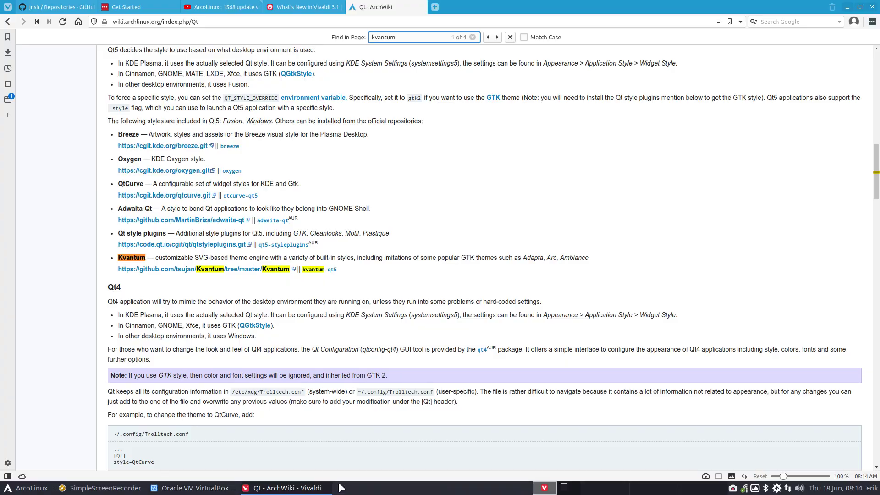
click(304, 488)
- Launch Kvantum Manager via 'kvantum' and remove virtualbox from the Materia theme's applications
click(31, 488)
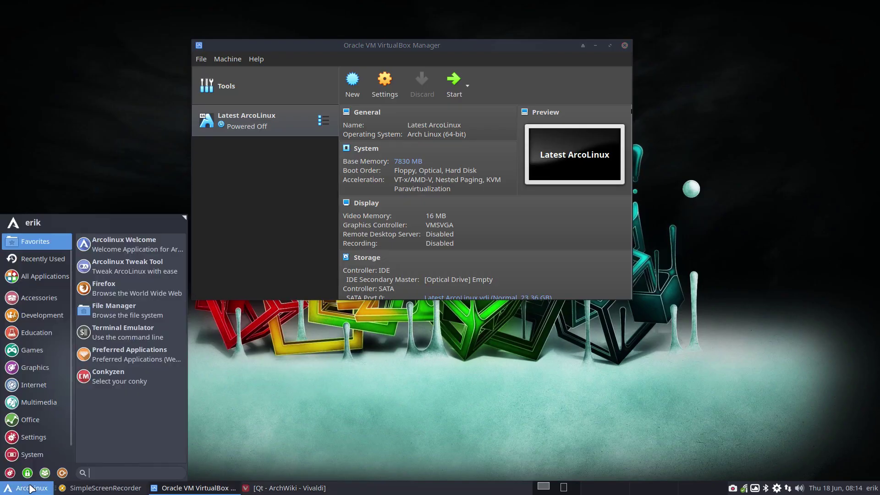
text(kvantum)
key(Return)
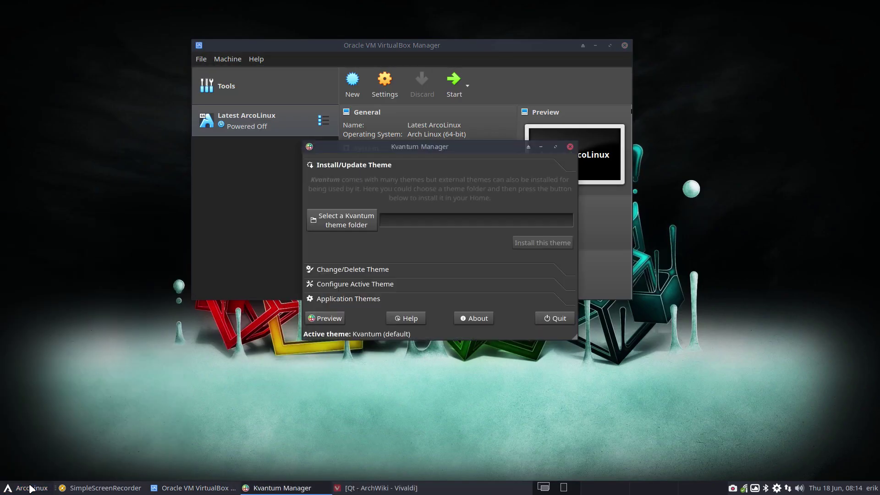
click(366, 298)
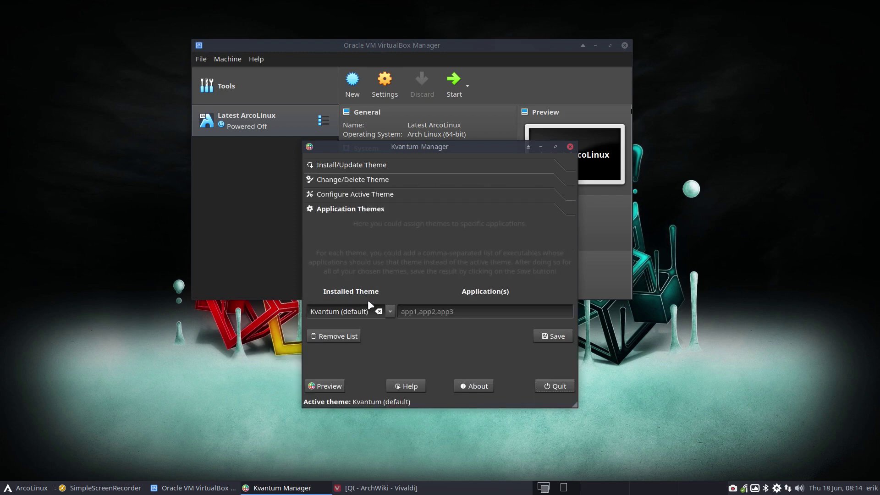
click(390, 311)
scroll(381, 381, down, 3)
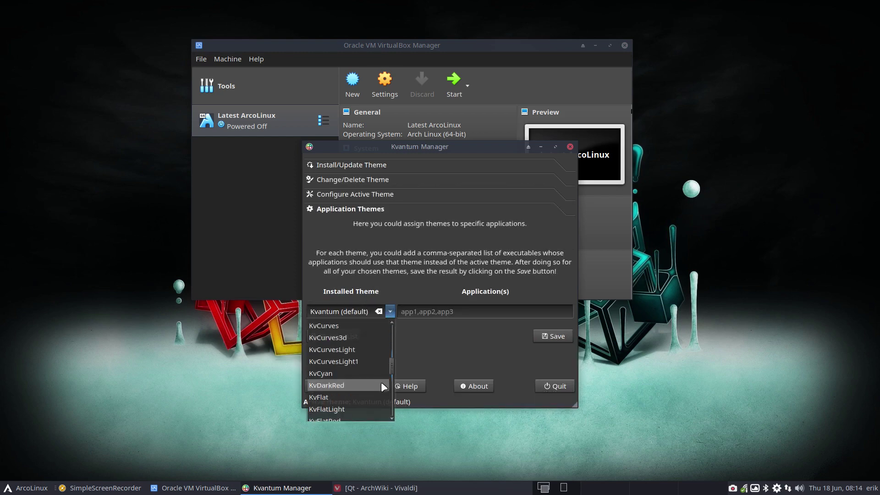
scroll(381, 381, down, 5)
click(370, 381)
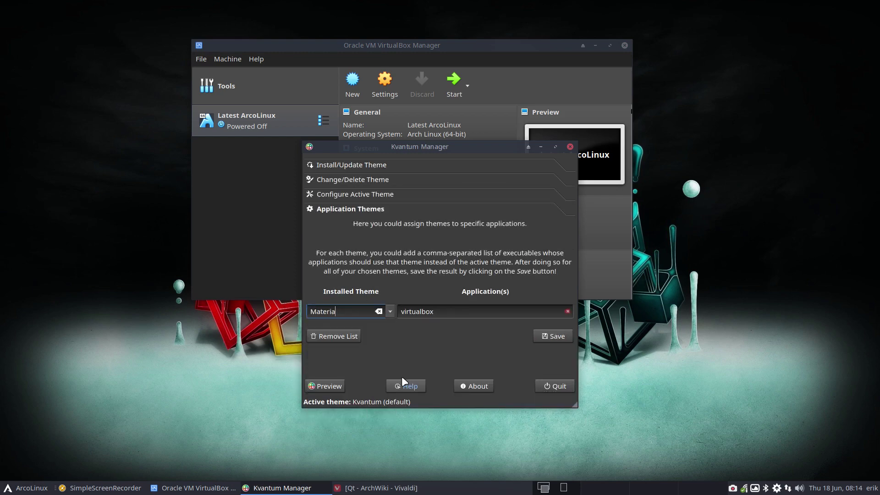
double_click(436, 313)
key(ctrl+c)
key(BackSpace)
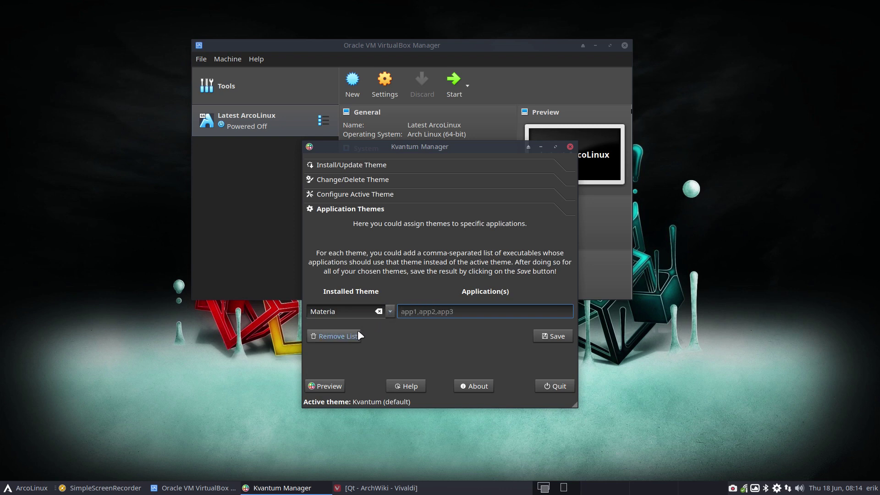
- Assign virtualbox to the KvYaru theme, save it, and close VirtualBox Manager
click(389, 311)
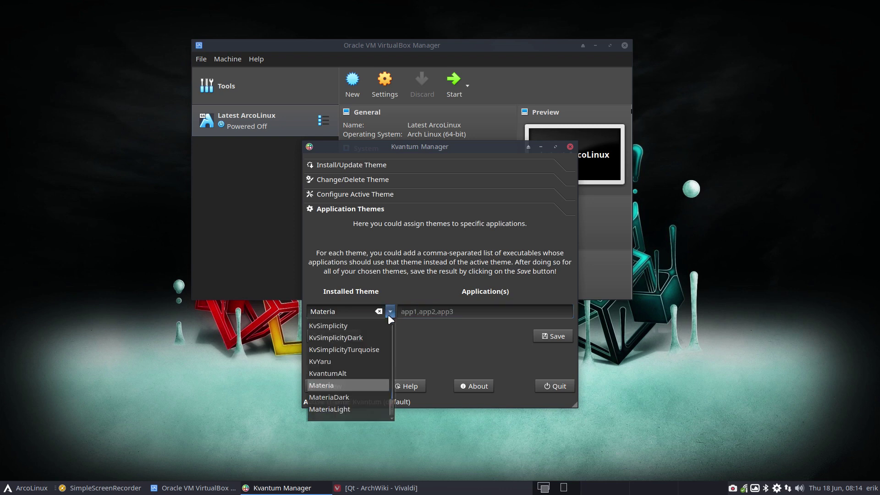
click(348, 365)
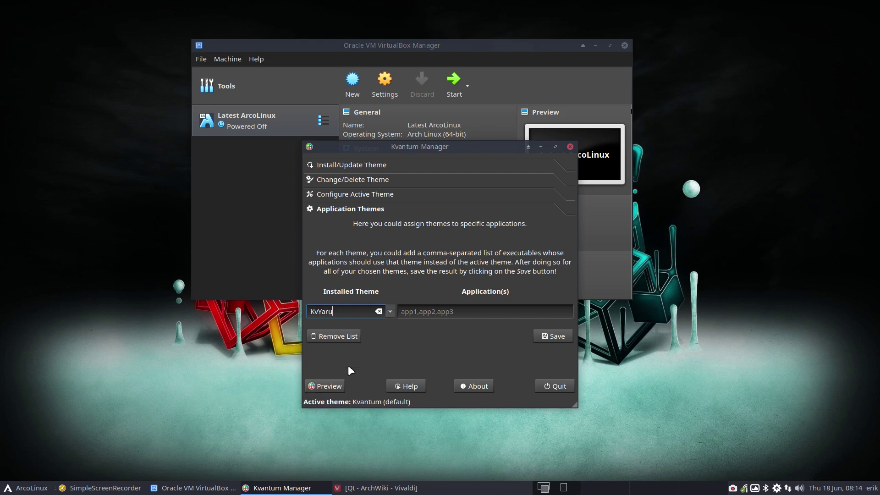
click(443, 314)
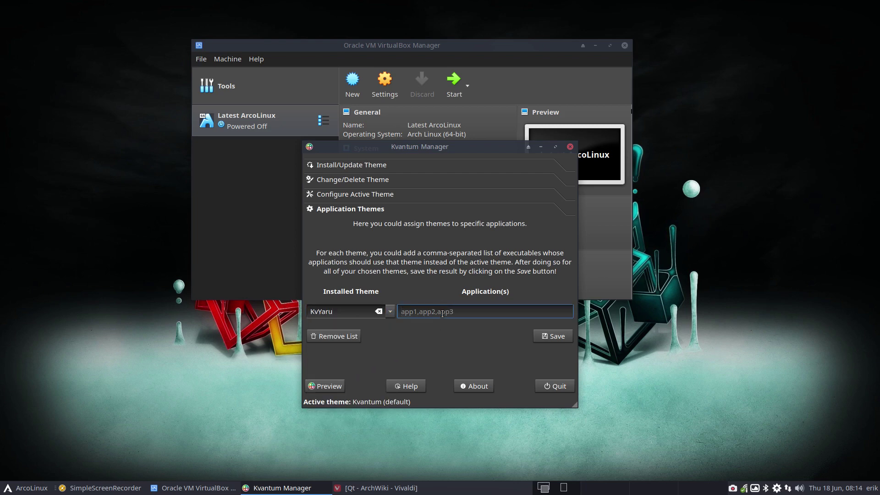
key(ctrl+v)
click(536, 333)
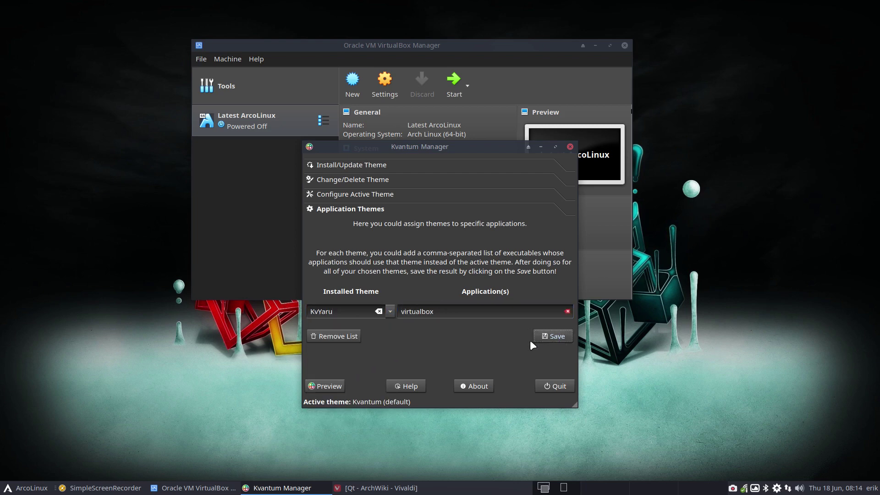
click(624, 45)
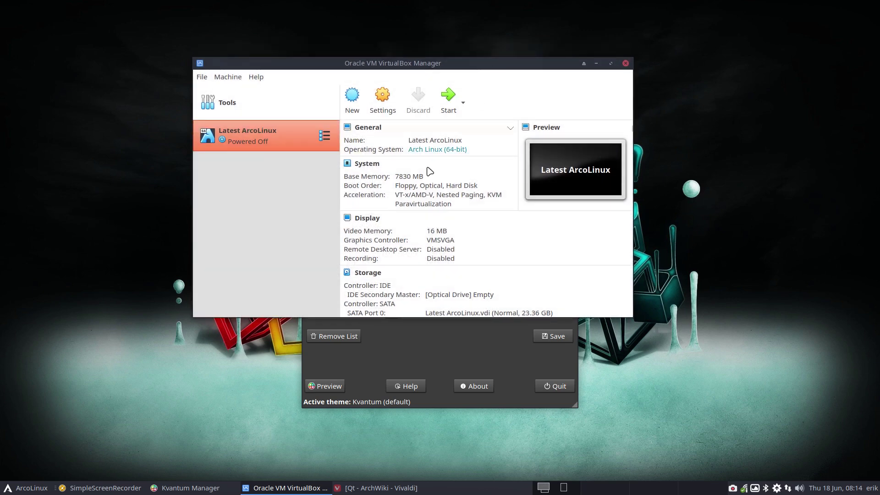
- Check the Machine menu to see VirtualBox Manager in KvYaru's light, orange-highlighted styling
click(228, 77)
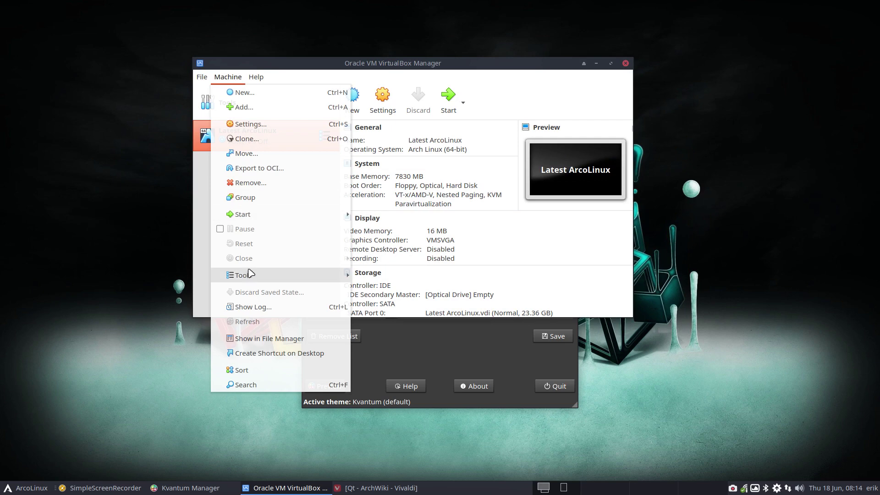
click(539, 99)
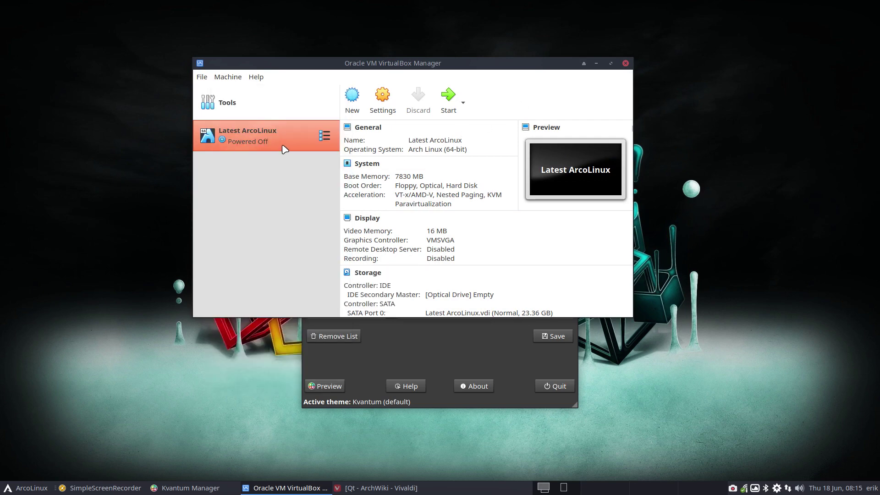
- Clear virtualbox from the KvYaru theme's Application(s) field
click(408, 329)
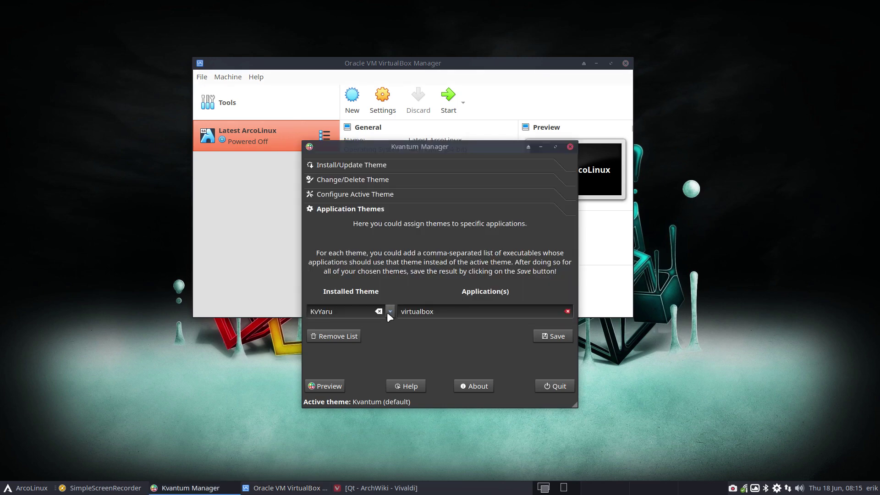
click(387, 312)
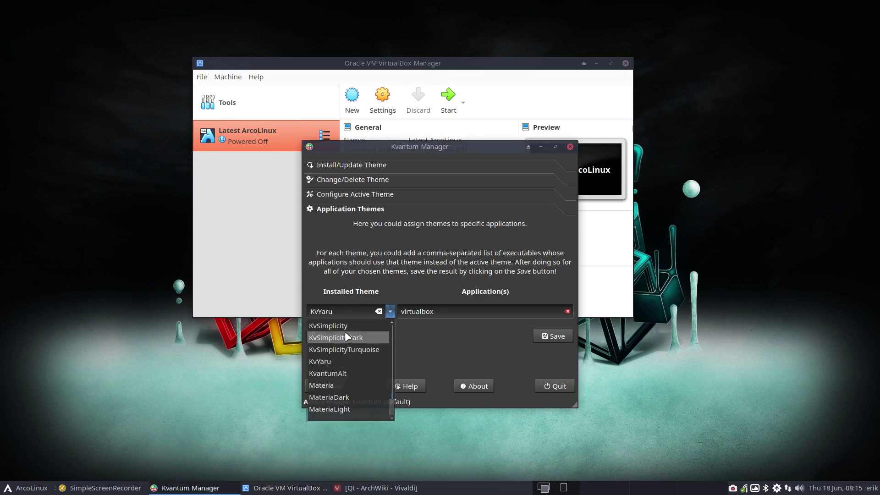
click(444, 309)
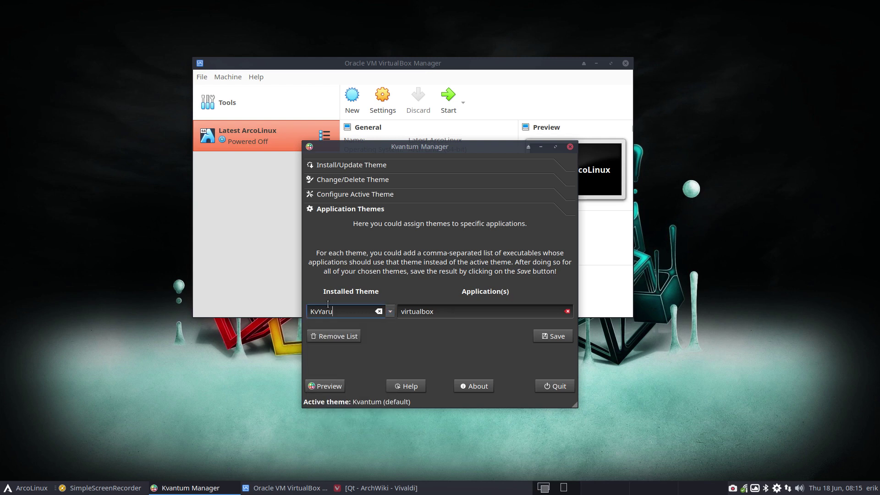
key(Tab)
key(BackSpace)
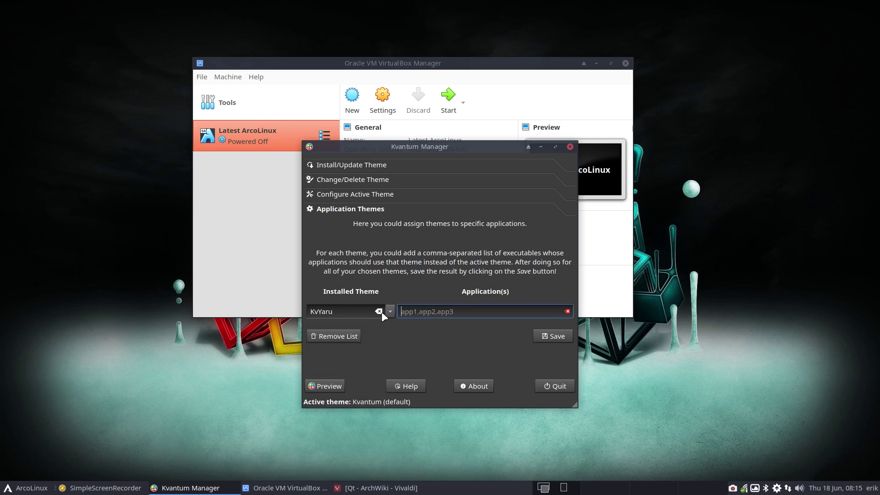
- Assign virtualbox to the KvSimplicity theme and save the assignment
click(390, 312)
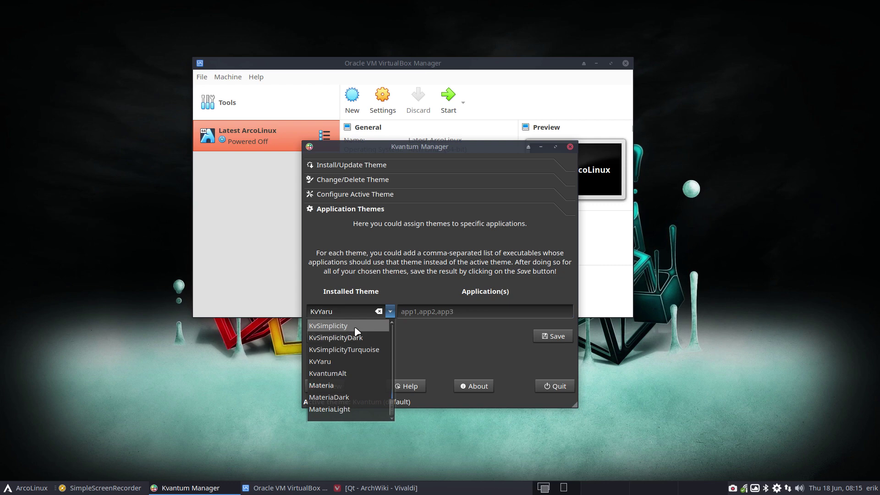
click(375, 326)
click(415, 314)
text(vir)
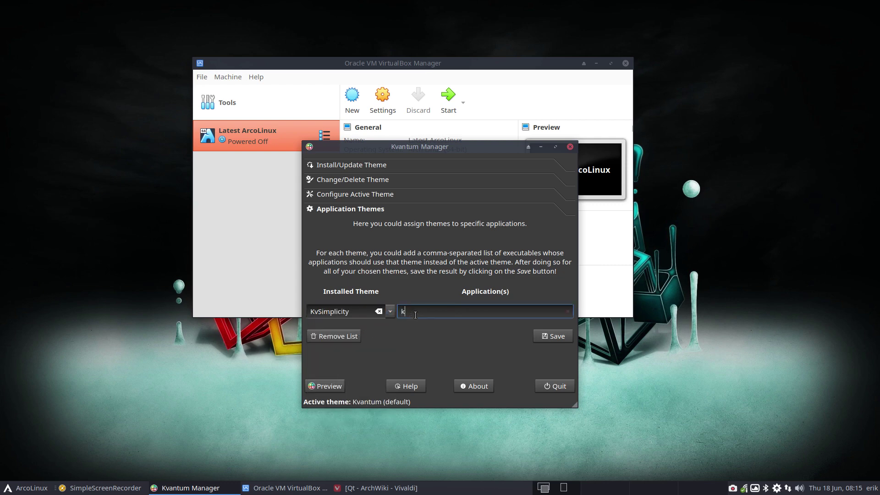
text(tualbox)
click(554, 336)
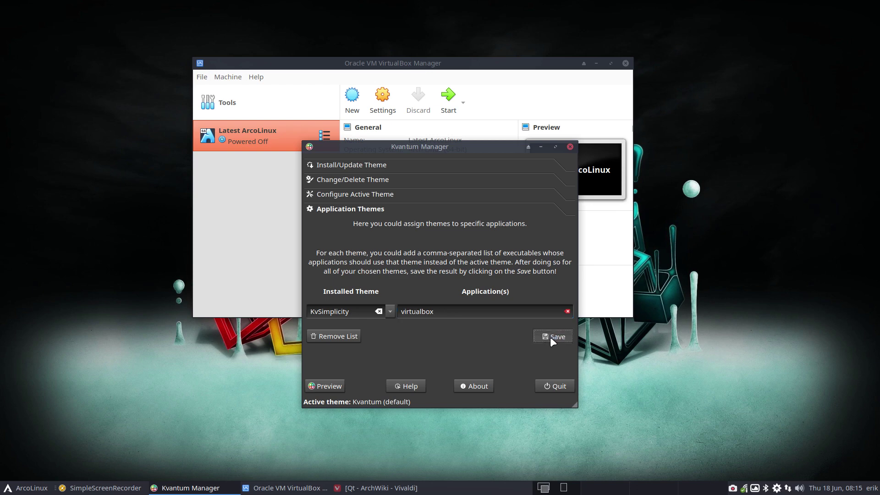
click(608, 85)
- Close VirtualBox Manager and relaunch it by searching 'vi' in the launcher
click(625, 63)
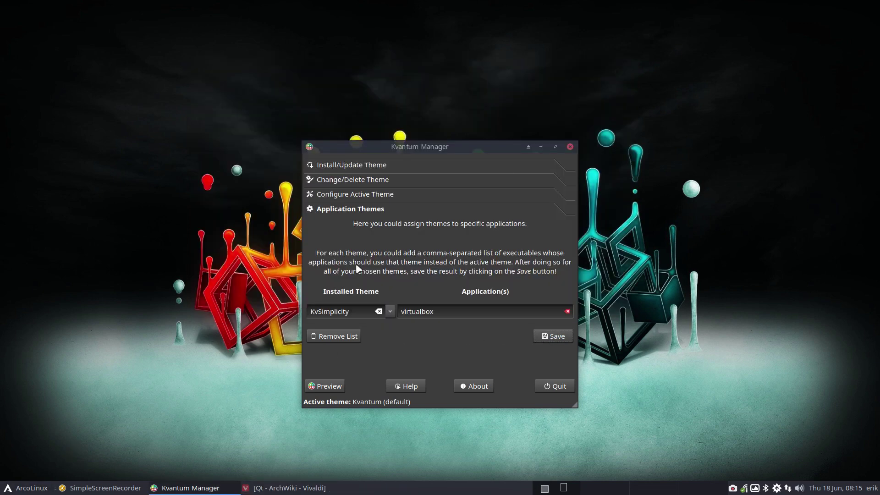
click(32, 488)
text(vir)
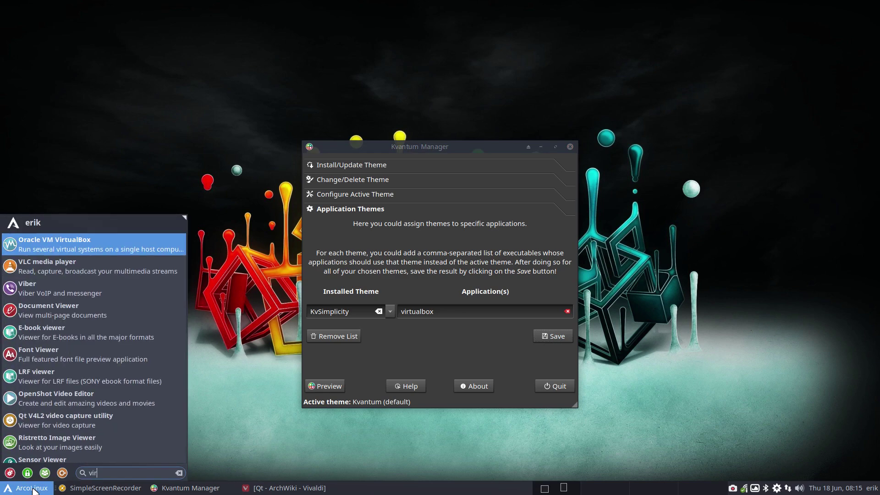
key(Return)
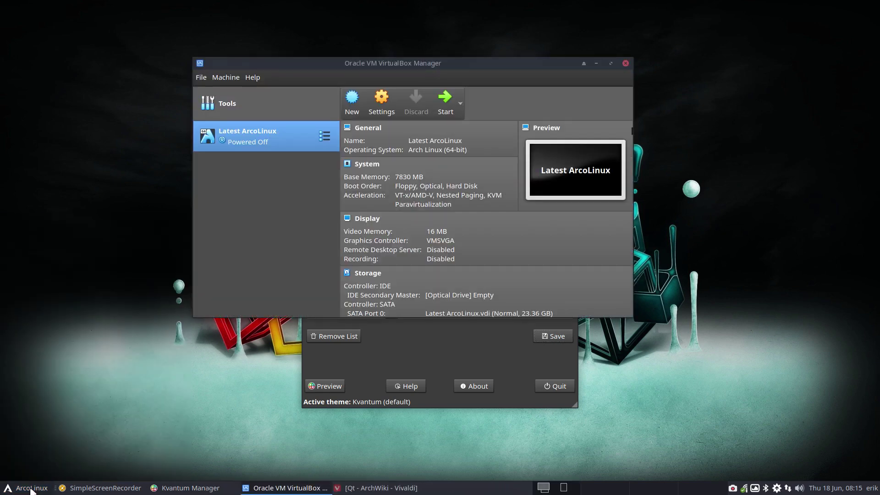
- Inspect the Machine menu in KvSimplicity's dark blue styling, then return to Kvantum Manager
click(225, 78)
mouse_move(239, 218)
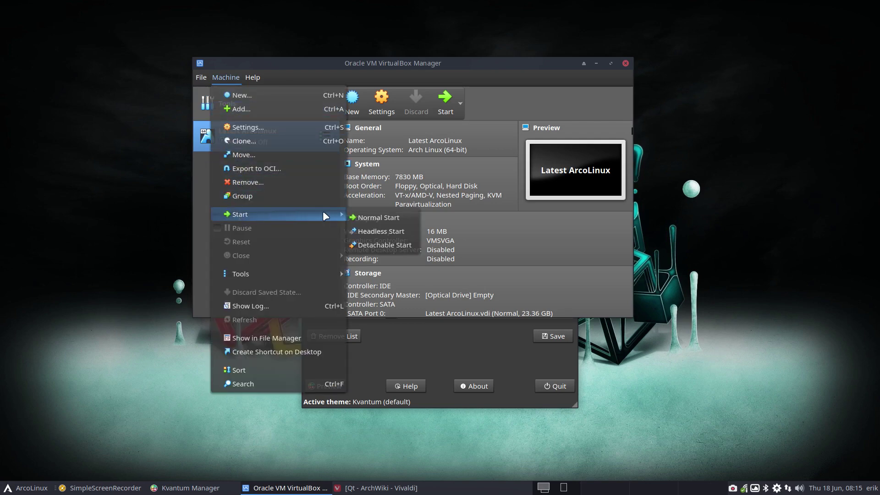
click(551, 251)
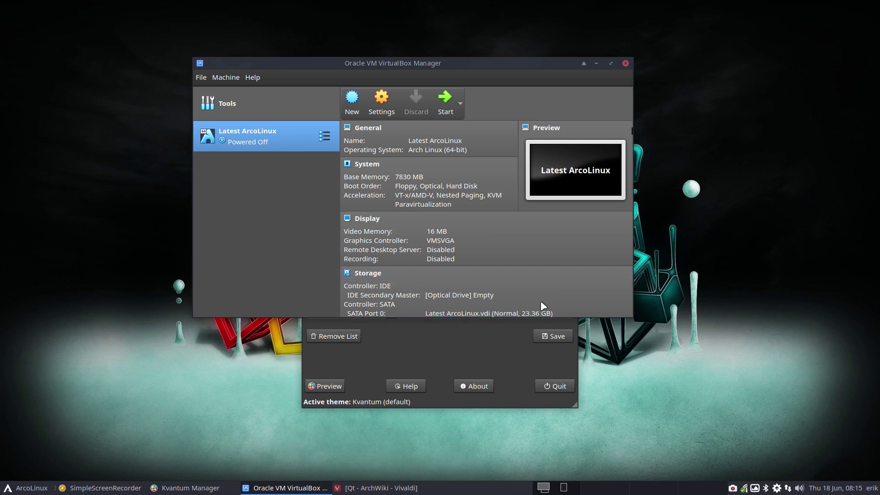
click(453, 345)
- Clear virtualbox from the KvSimplicity theme's Application(s) field
click(390, 312)
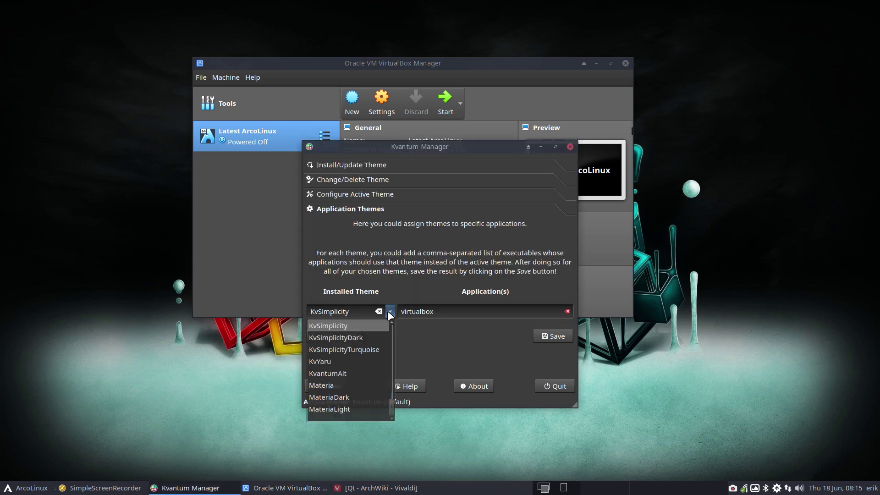
click(418, 314)
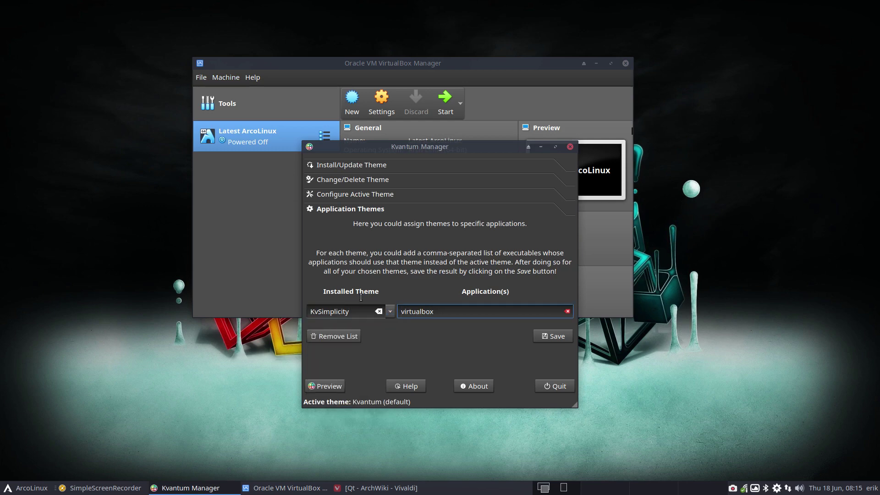
drag(446, 306, 354, 309)
key(BackSpace)
- Assign virtualbox to KvMojave, save, and close the extra VirtualBox Manager window
click(389, 312)
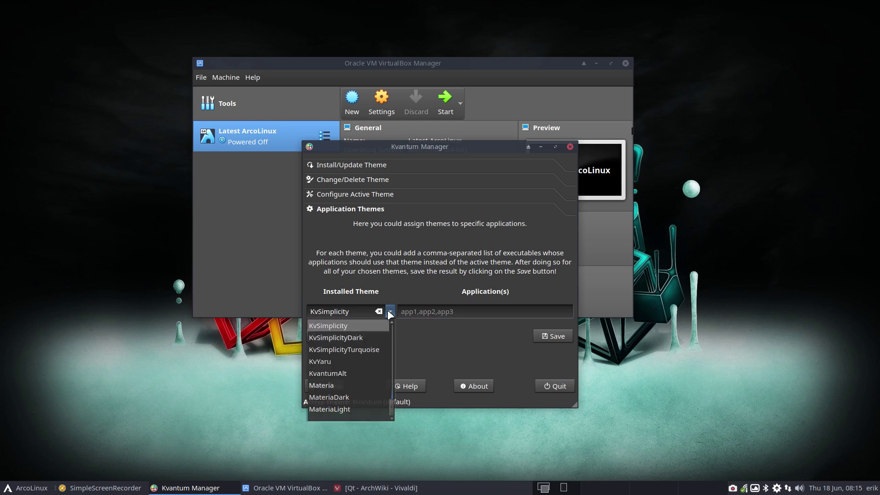
scroll(361, 326, up, 2)
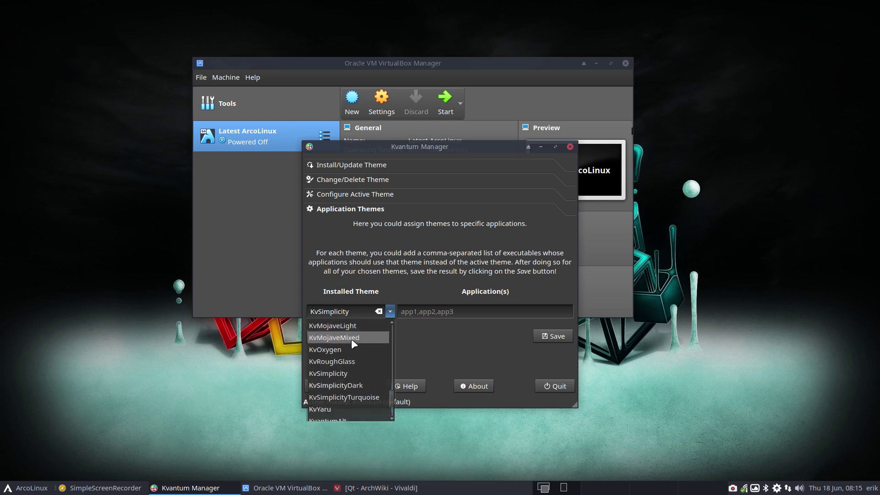
scroll(351, 342, up, 1)
click(341, 349)
click(411, 312)
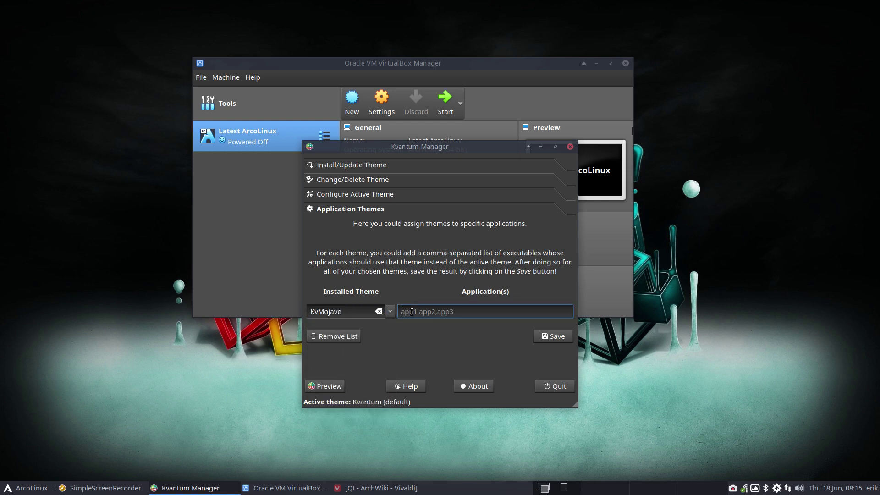
text(virtualbox)
click(547, 336)
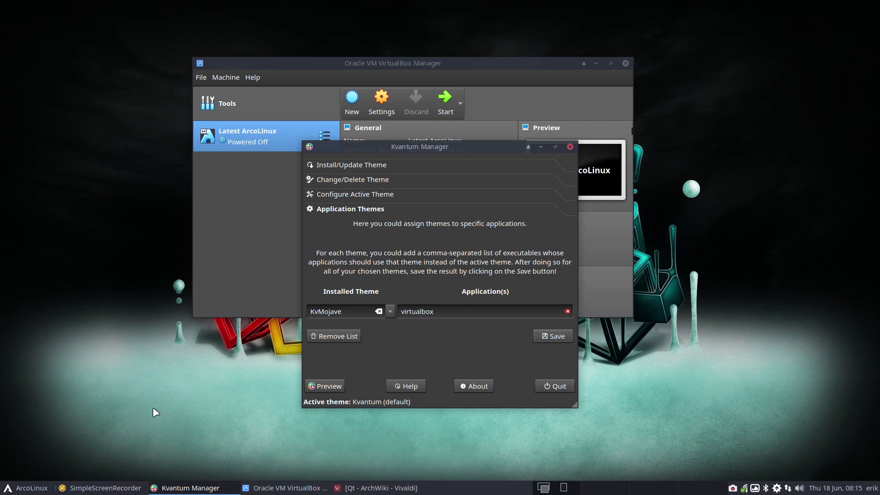
click(156, 435)
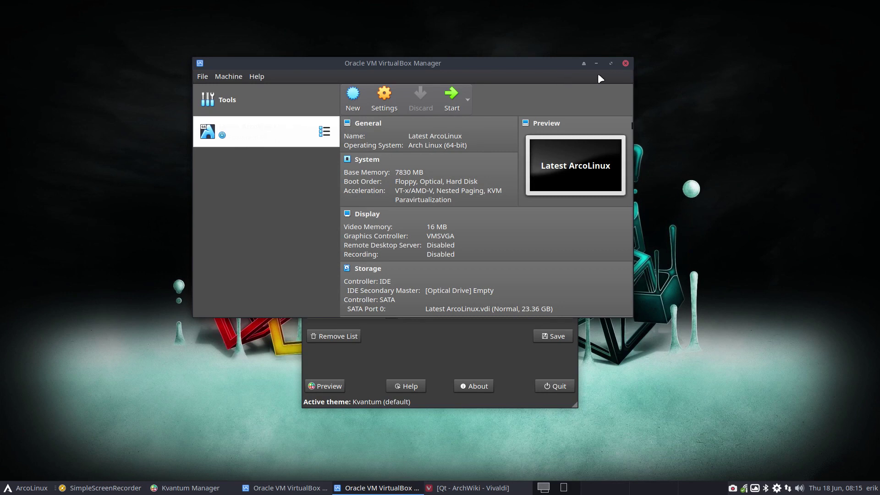
click(626, 63)
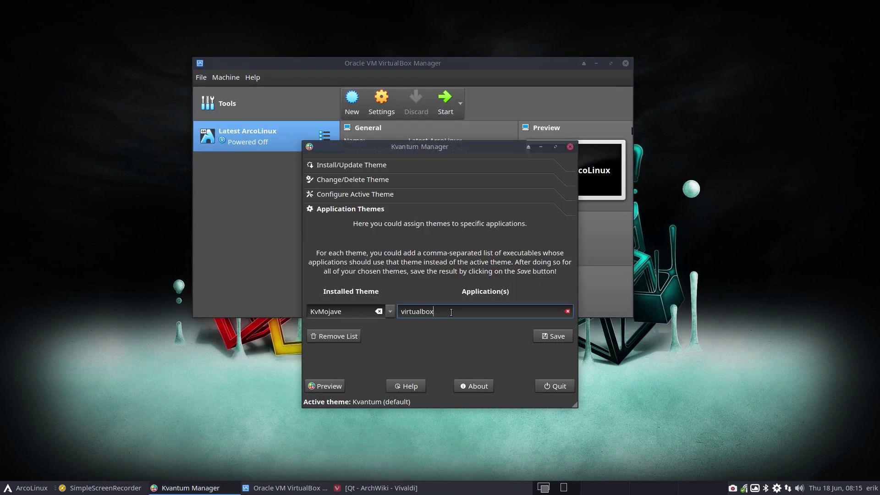
- Reassign virtualbox from KvMojave to the KvMojaveMixed theme and save
drag(444, 315, 391, 313)
key(BackSpace)
click(390, 311)
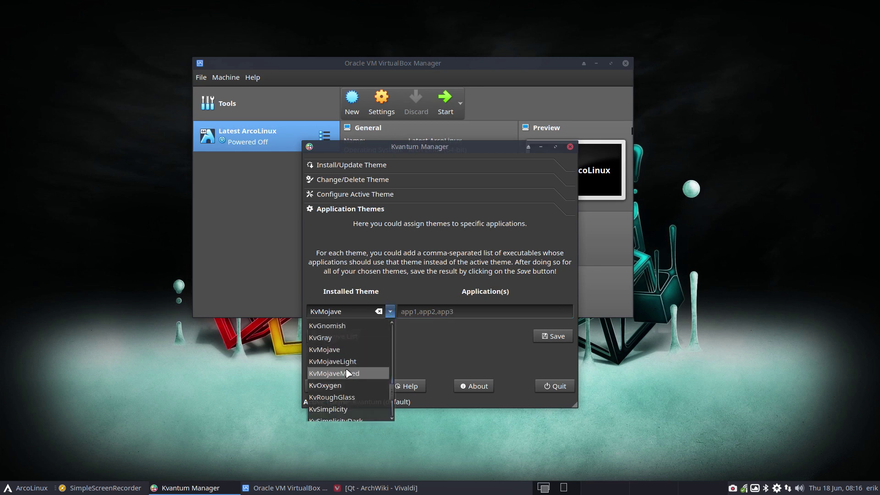
click(355, 374)
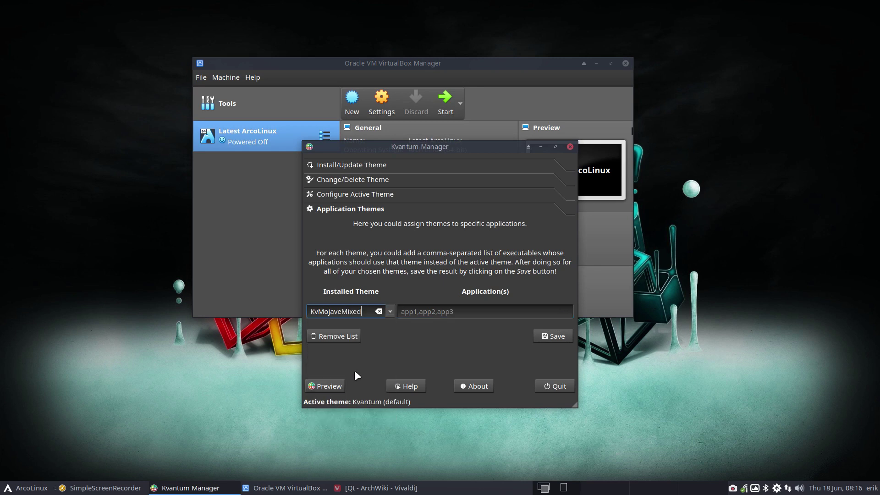
click(418, 311)
text(virtualbox)
click(538, 337)
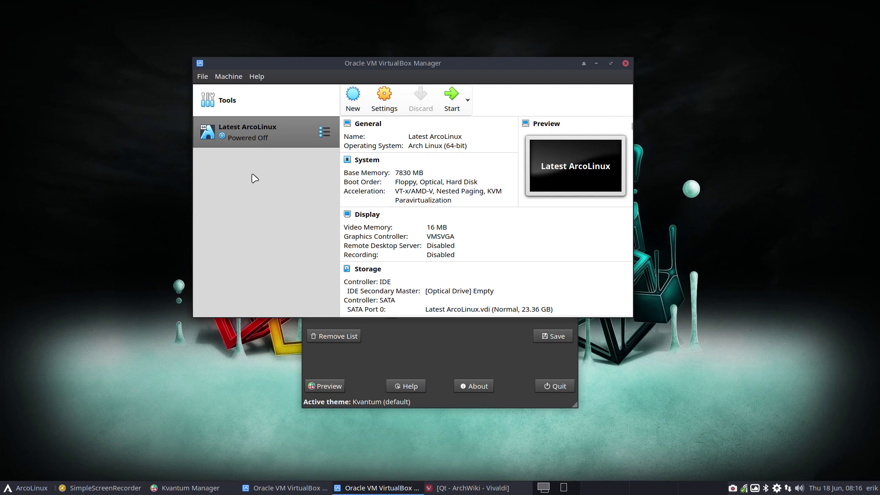
- Boot the Latest ArcoLinux VM, dismiss the start-up disk prompt, then power it off
double_click(289, 131)
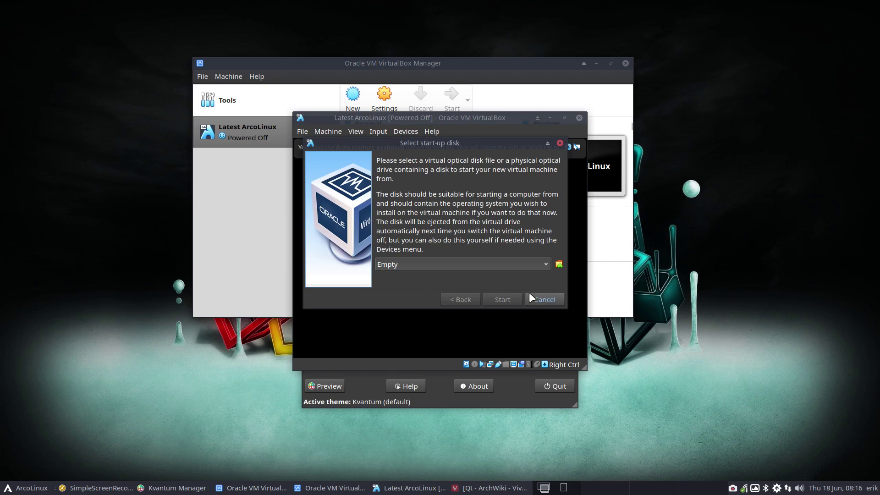
click(534, 296)
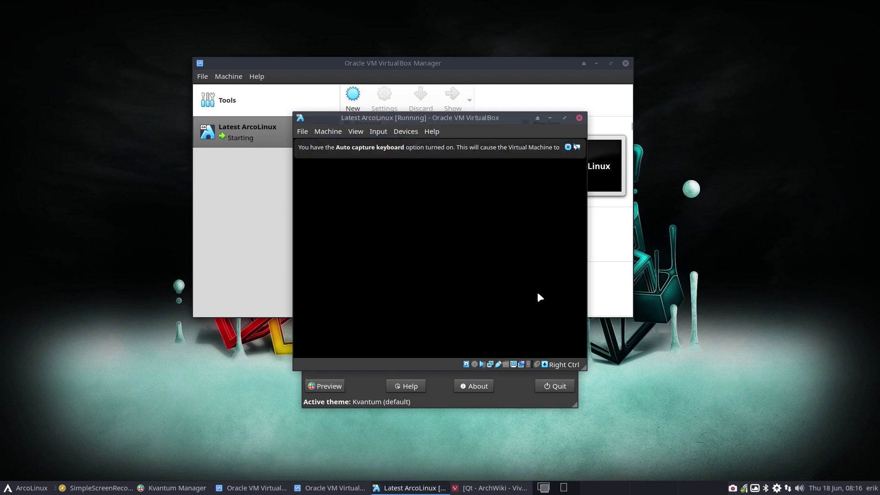
click(579, 118)
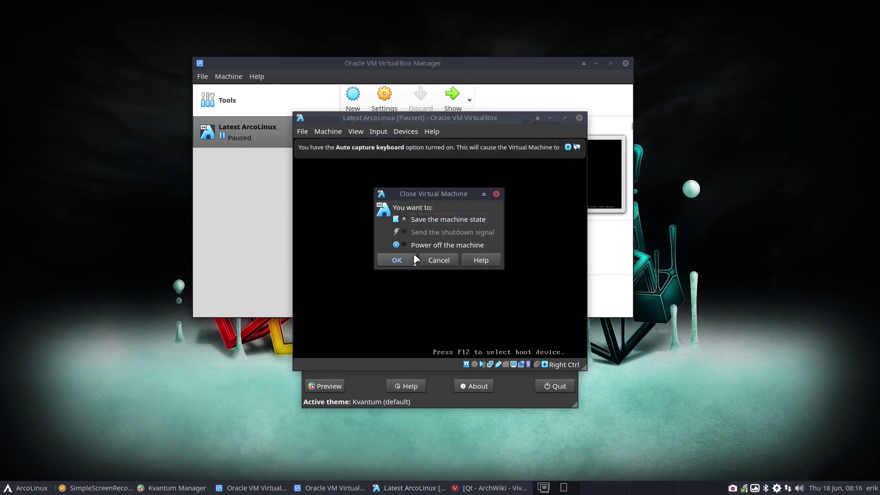
click(439, 260)
click(368, 131)
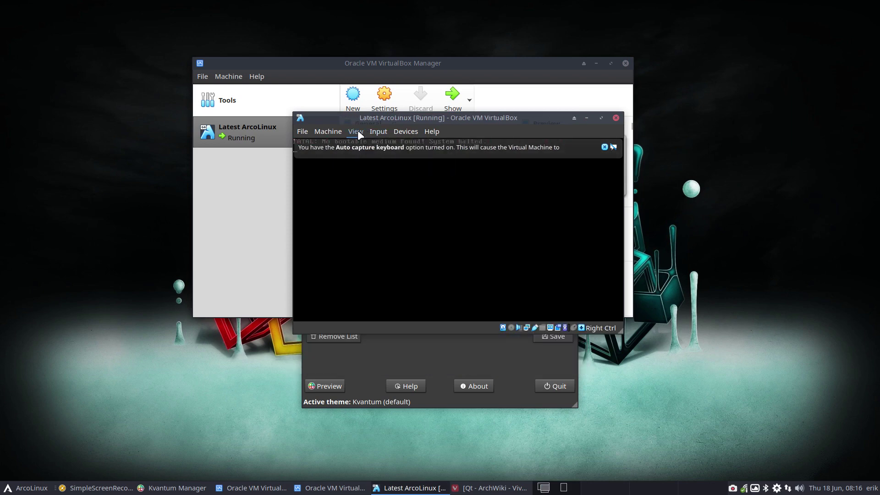
click(336, 131)
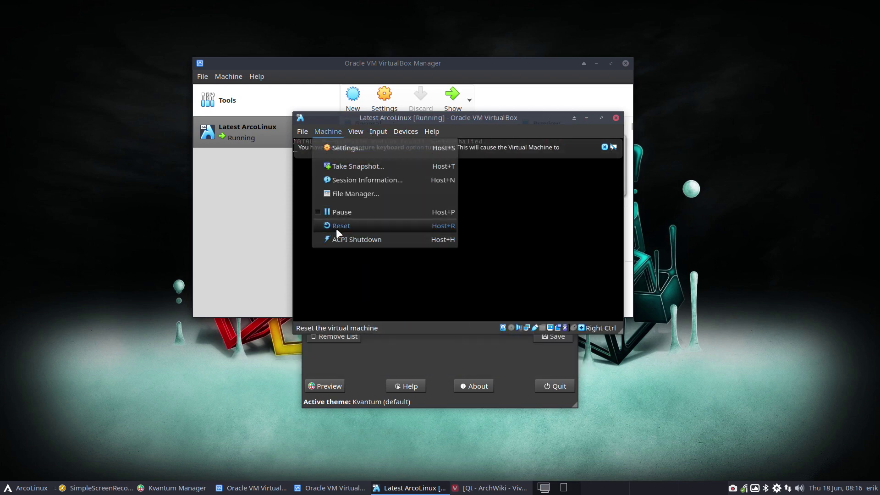
mouse_move(304, 132)
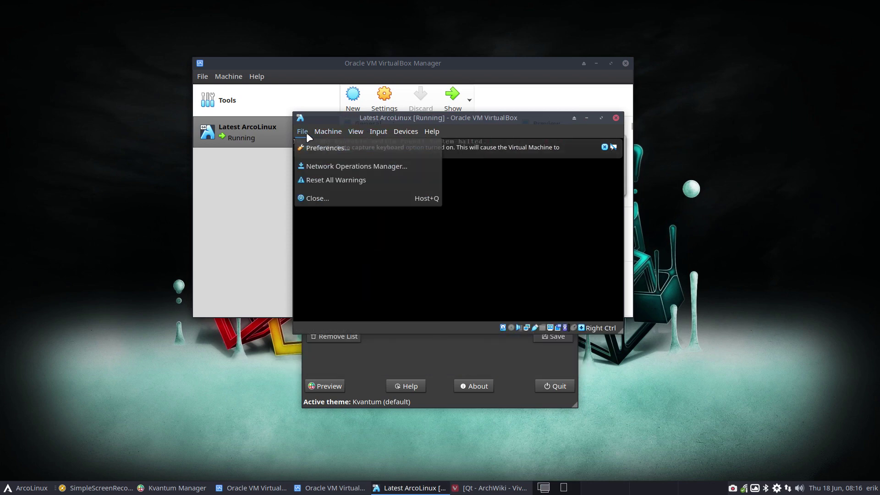
click(317, 199)
click(458, 227)
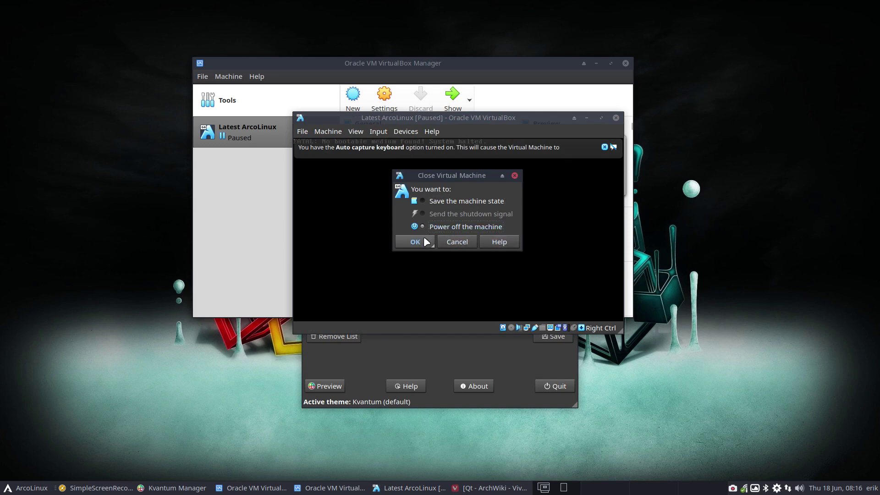
click(415, 241)
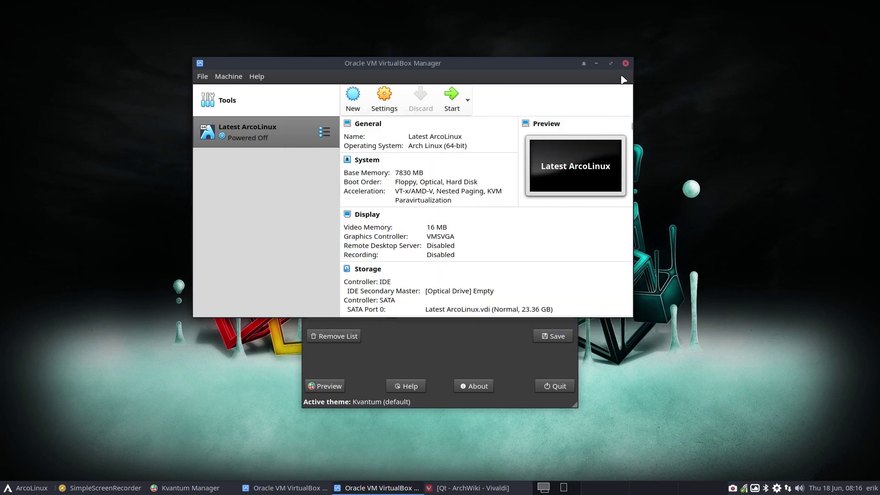
drag(543, 69, 733, 36)
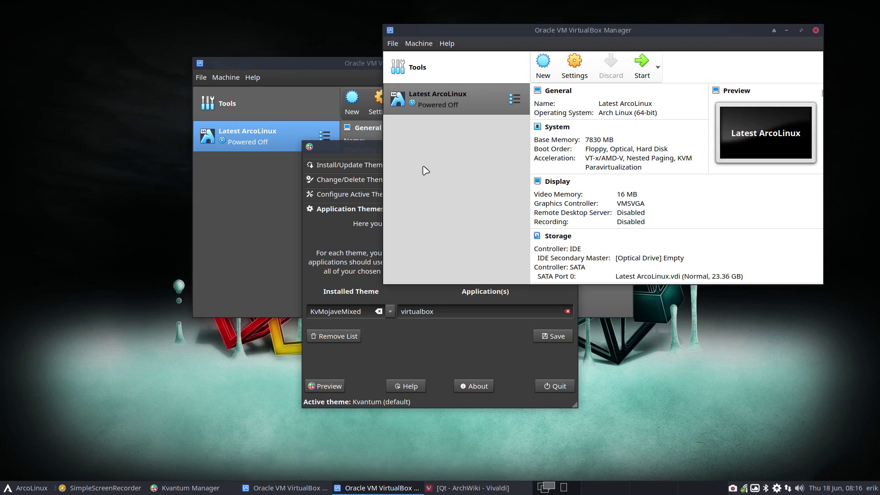
- Move virtualbox from KvMojaveMixed to the Kvantum (default) theme by pasting it and saving
click(420, 337)
double_click(446, 312)
key(ctrl+c)
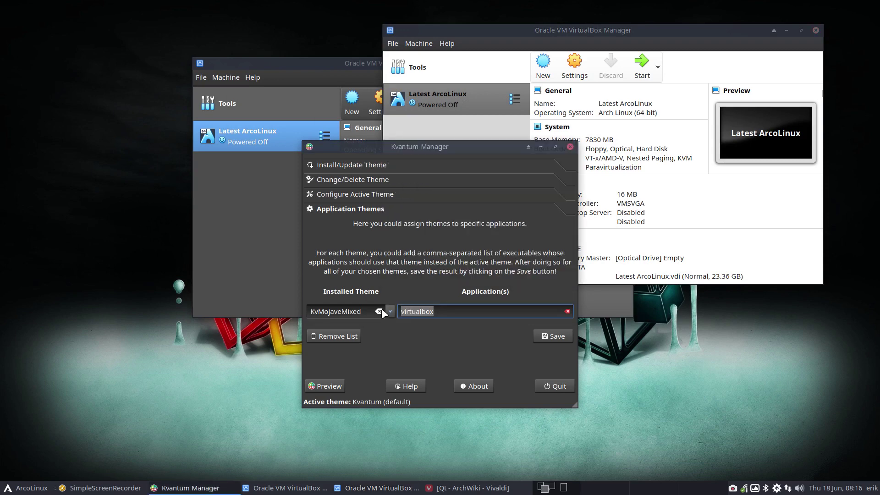
key(BackSpace)
click(389, 312)
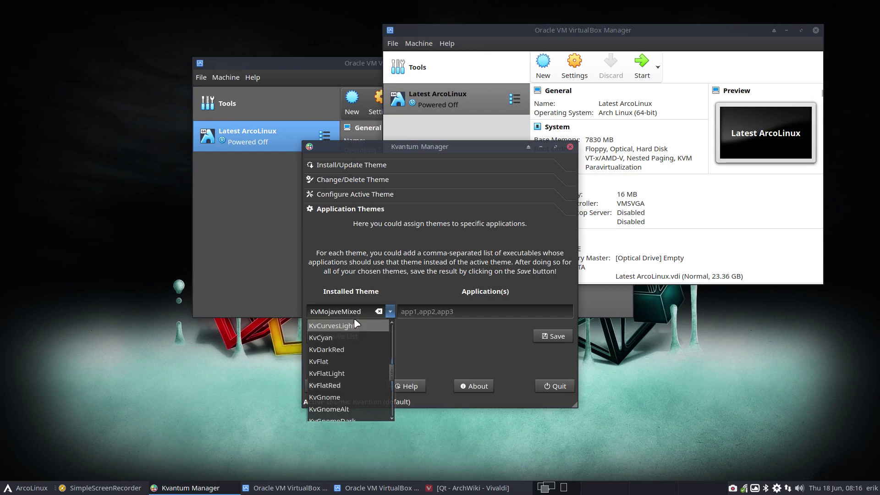
scroll(356, 325, up, 5)
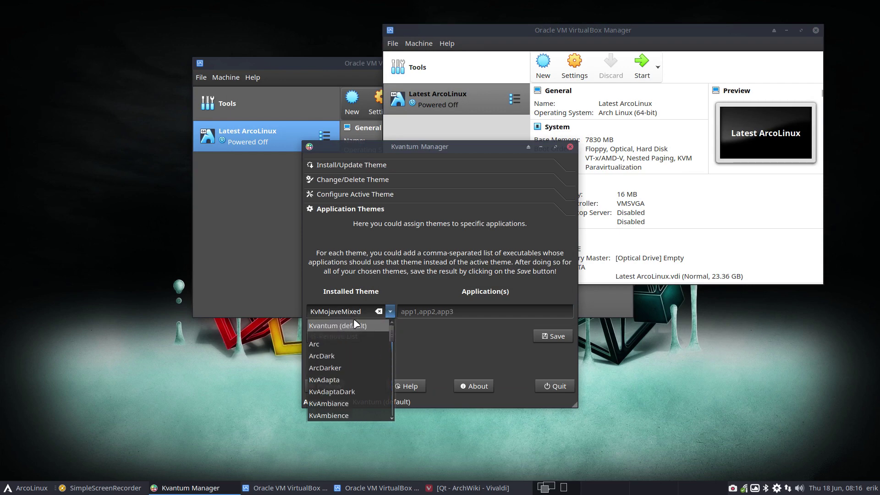
click(354, 325)
click(442, 312)
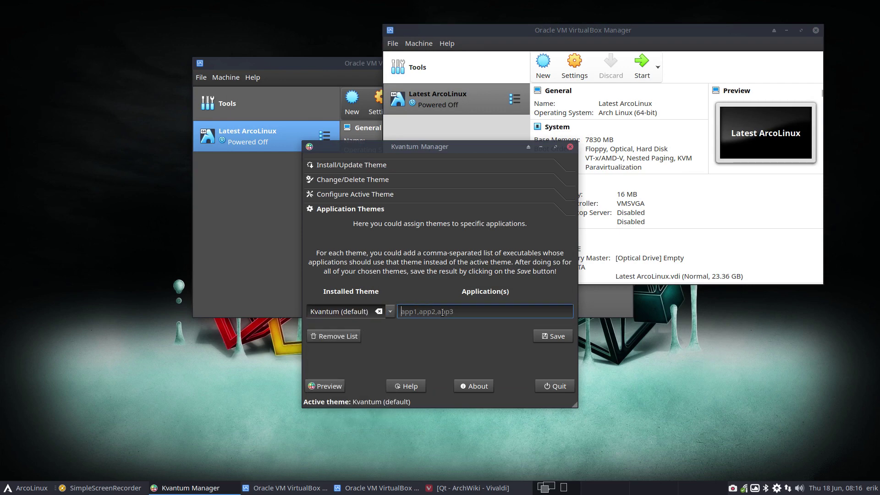
key(ctrl+v)
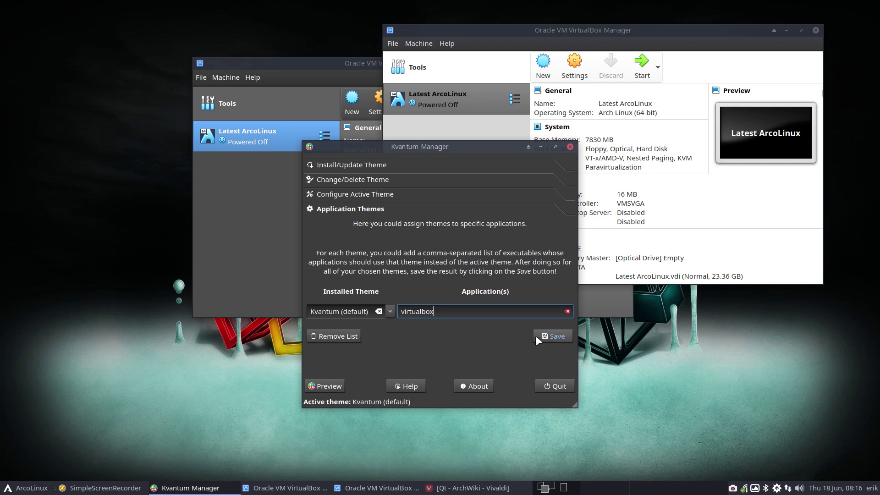
click(548, 336)
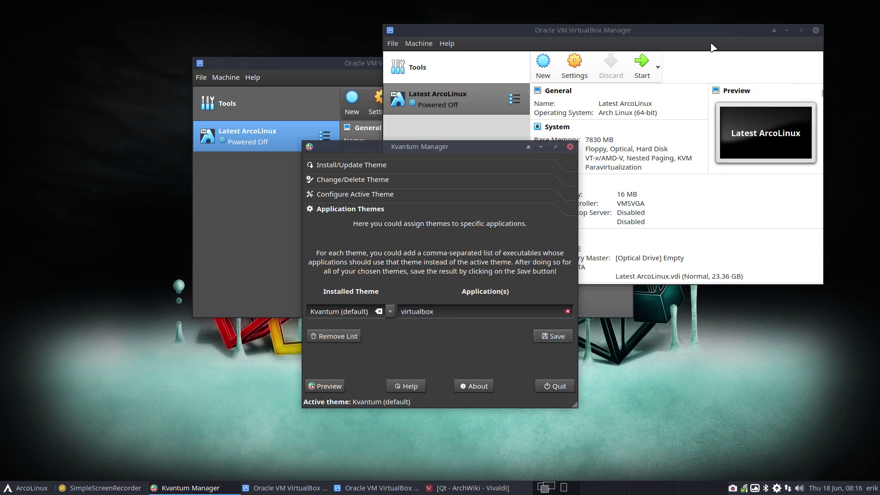
drag(715, 30, 772, 28)
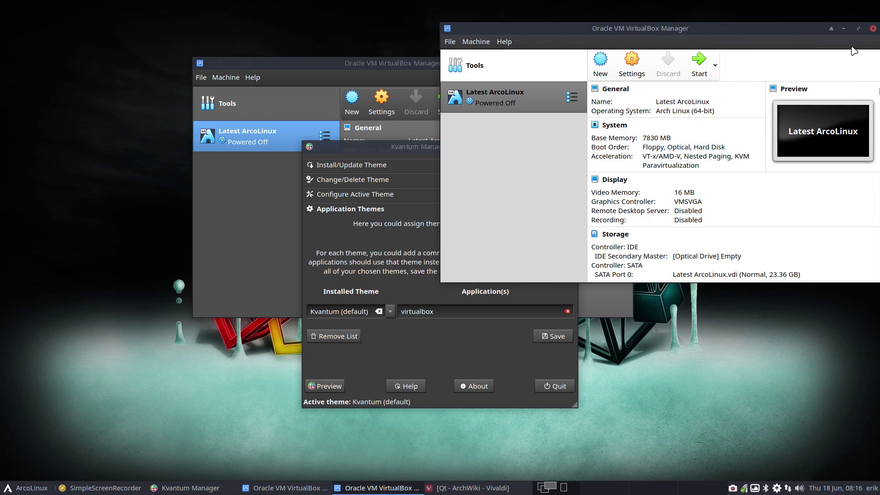
- Centre the light VirtualBox Manager and exit it through its machine menu
drag(768, 29, 532, 91)
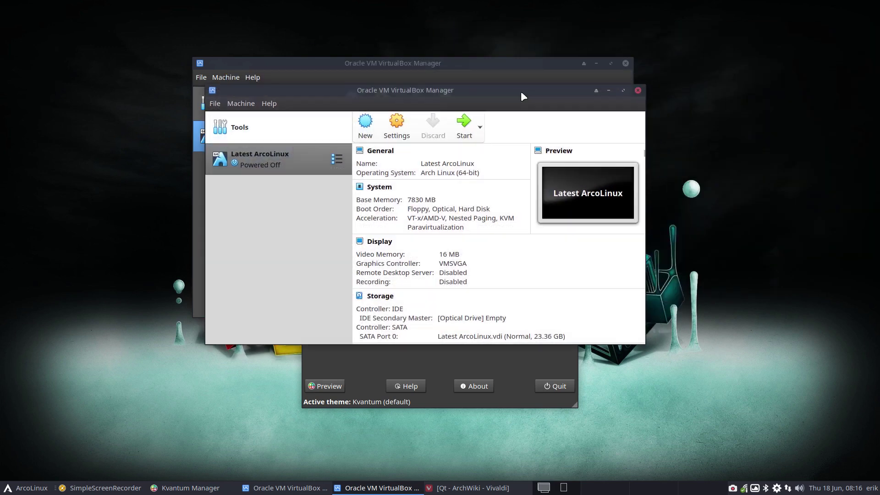
click(241, 104)
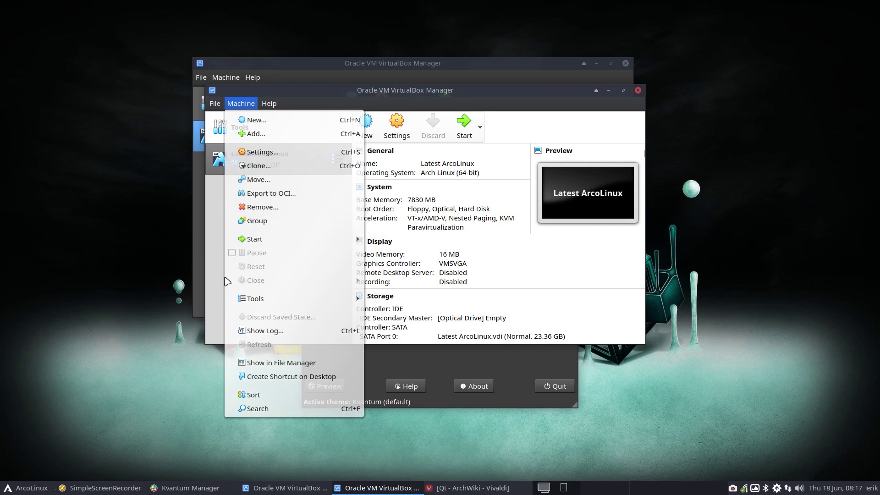
click(25, 490)
click(25, 490)
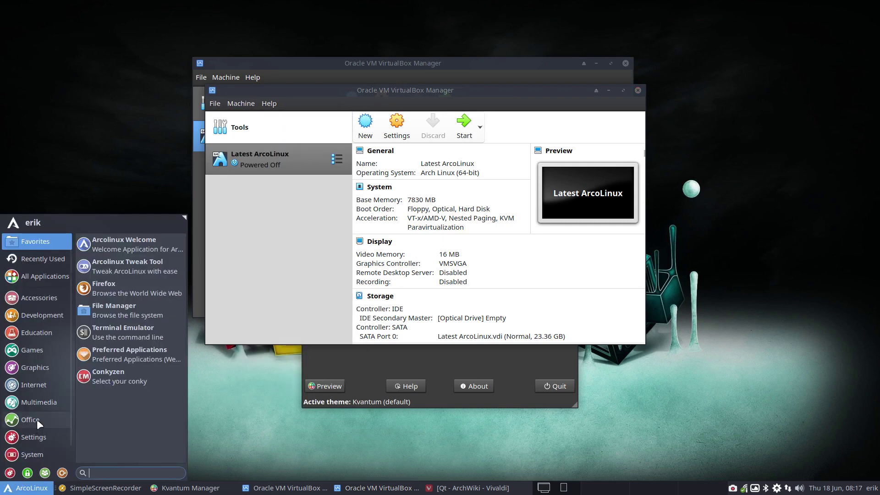
click(246, 241)
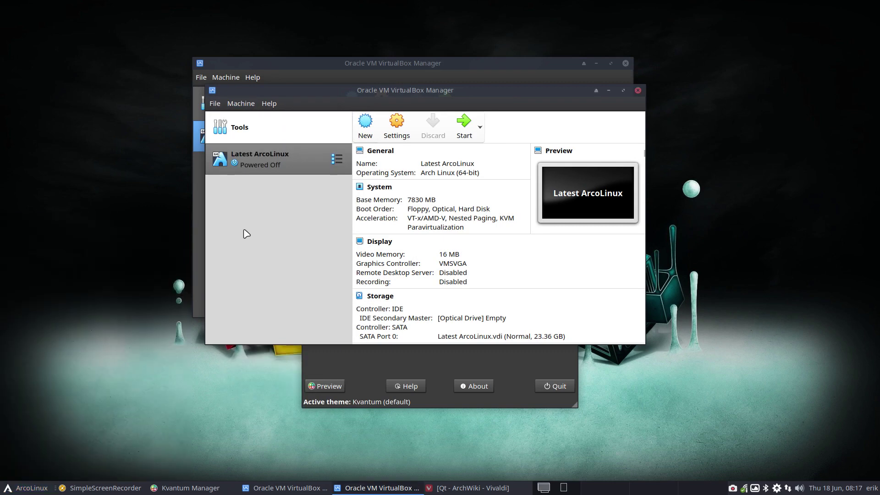
click(241, 103)
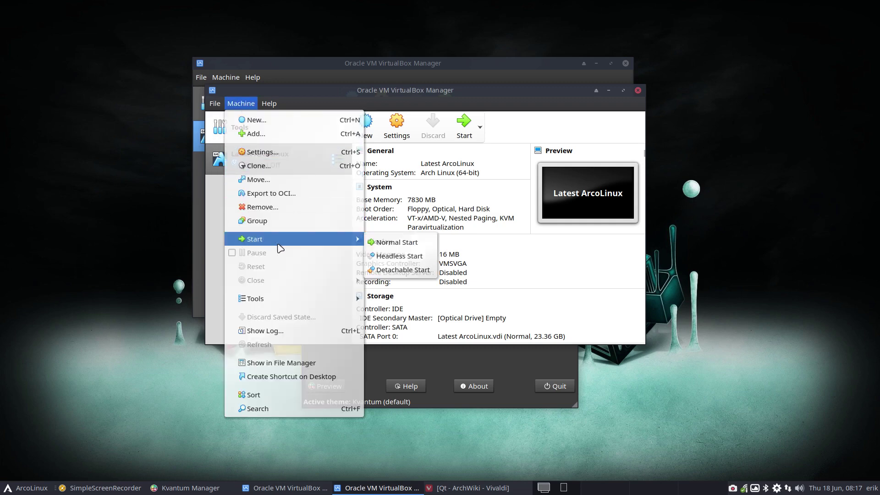
mouse_move(215, 103)
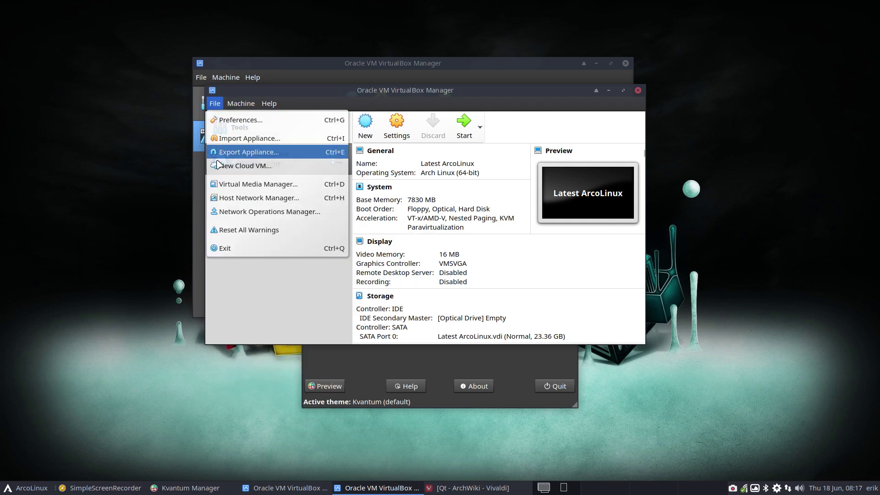
click(254, 251)
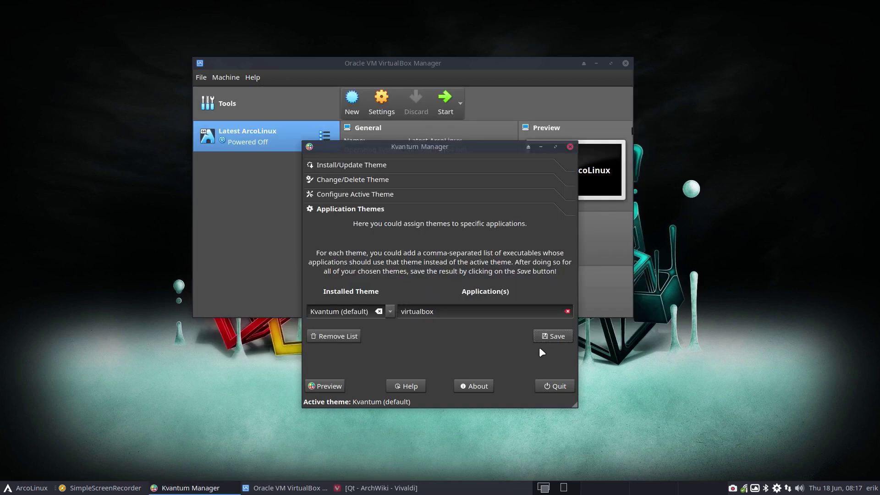
- Spread the two VirtualBox Manager windows apart to uncover Kvantum Manager
click(216, 378)
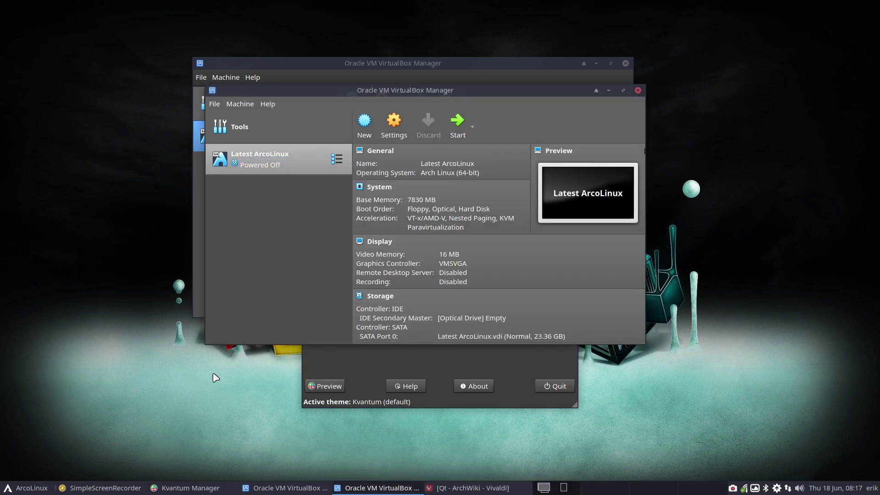
drag(433, 88, 525, 156)
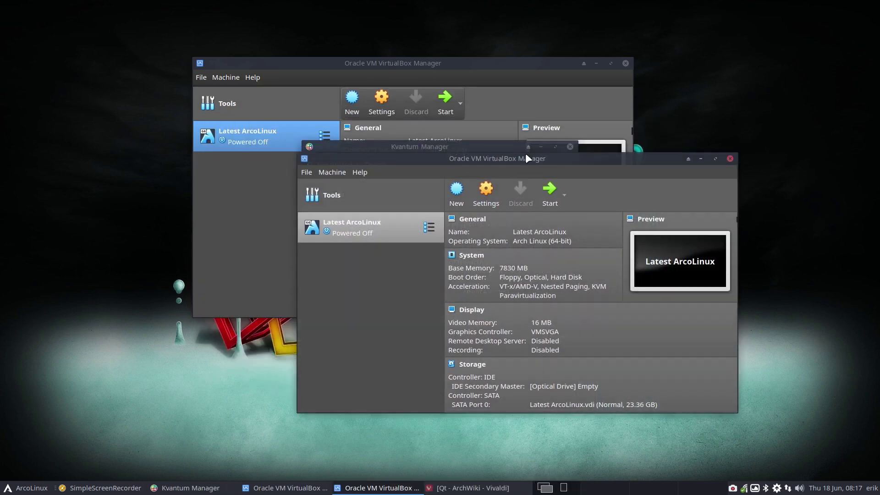
drag(301, 64, 141, 204)
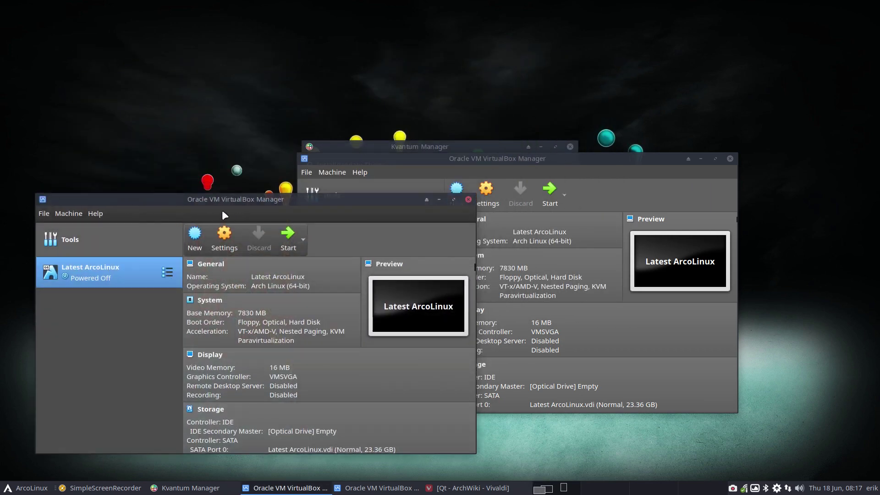
click(416, 171)
drag(495, 157, 379, 197)
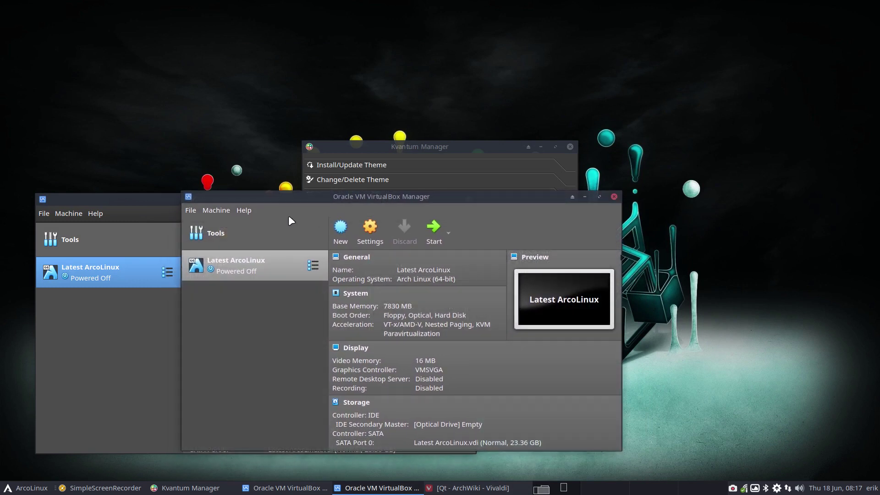
click(174, 198)
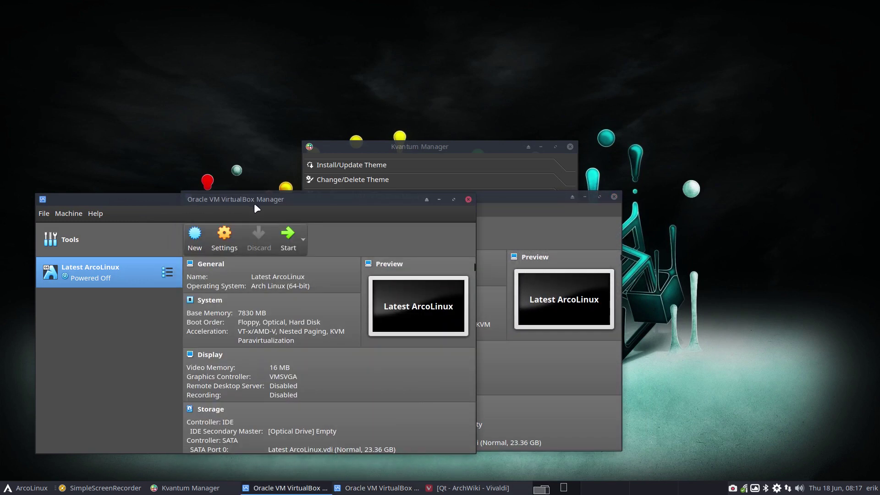
click(510, 204)
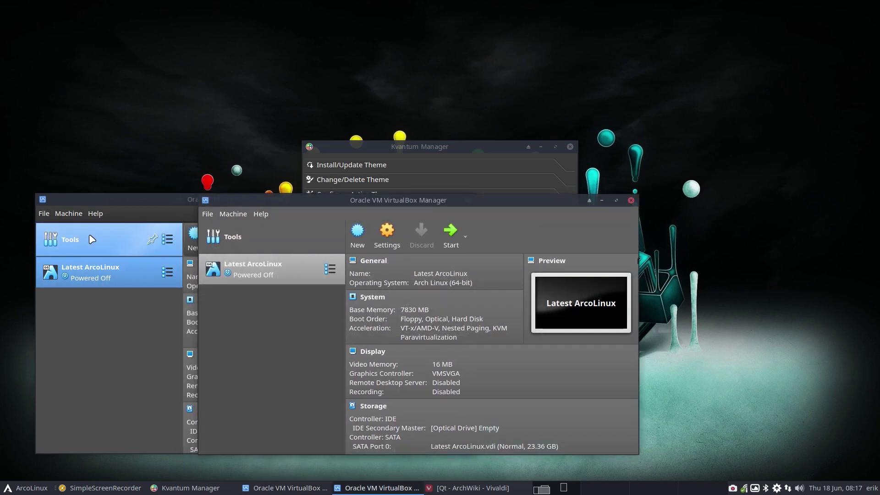
click(69, 214)
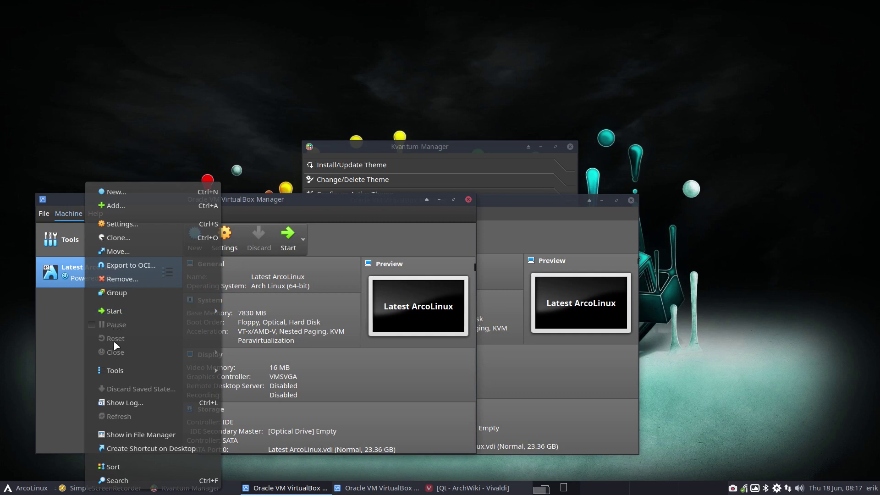
click(532, 235)
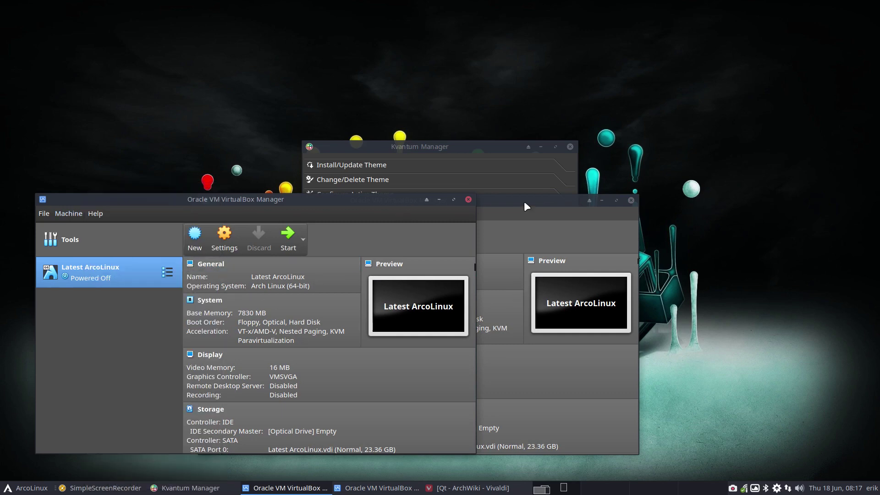
- Move the right window to the upper right and close both VirtualBox Manager windows
drag(524, 201, 707, 82)
click(409, 98)
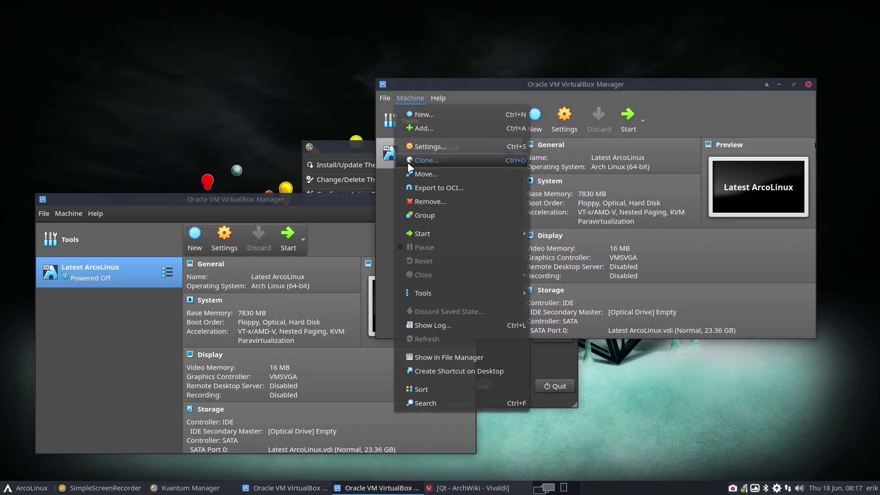
click(531, 362)
click(817, 82)
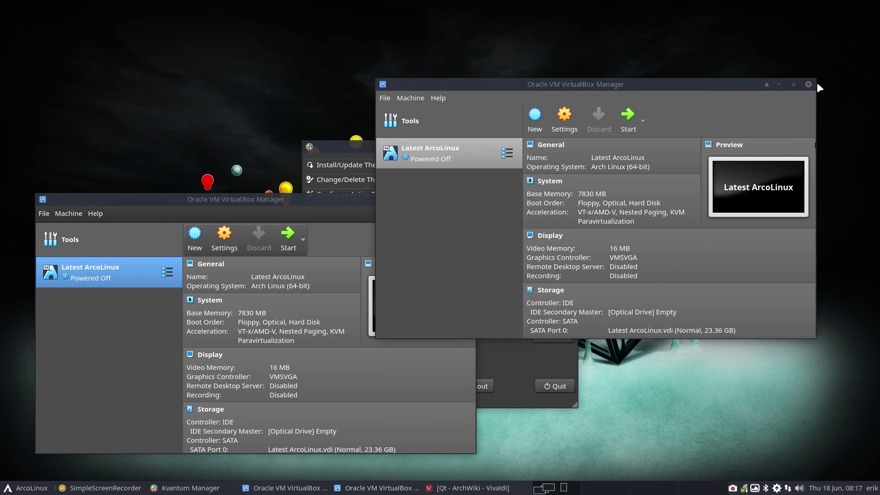
click(809, 84)
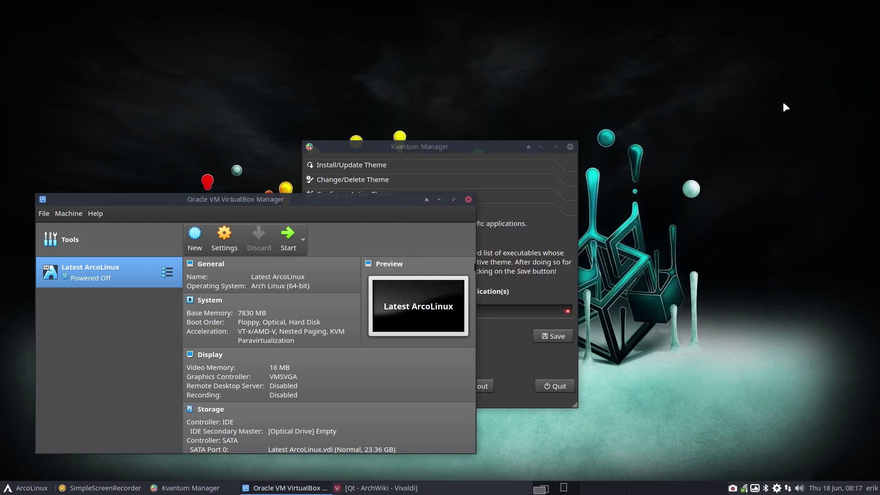
click(468, 200)
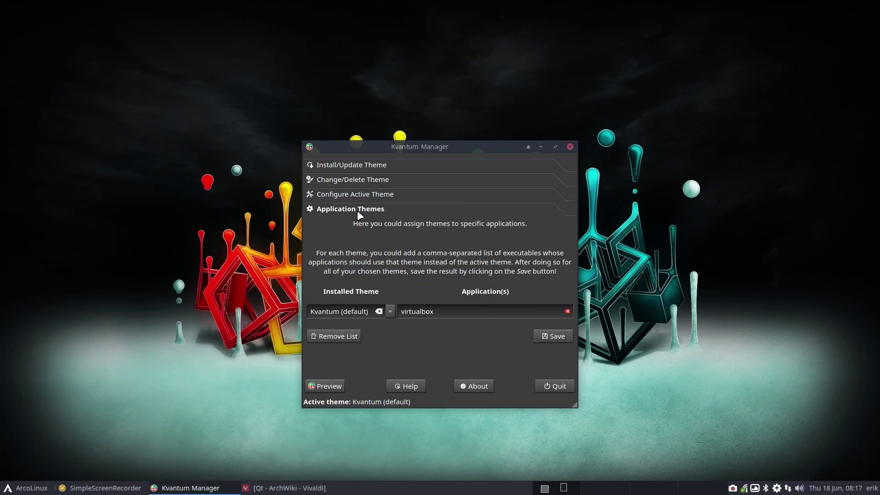
- Expand Configure Active Theme and view its Compositing & General Look and Sizes & Delays tabs
click(331, 194)
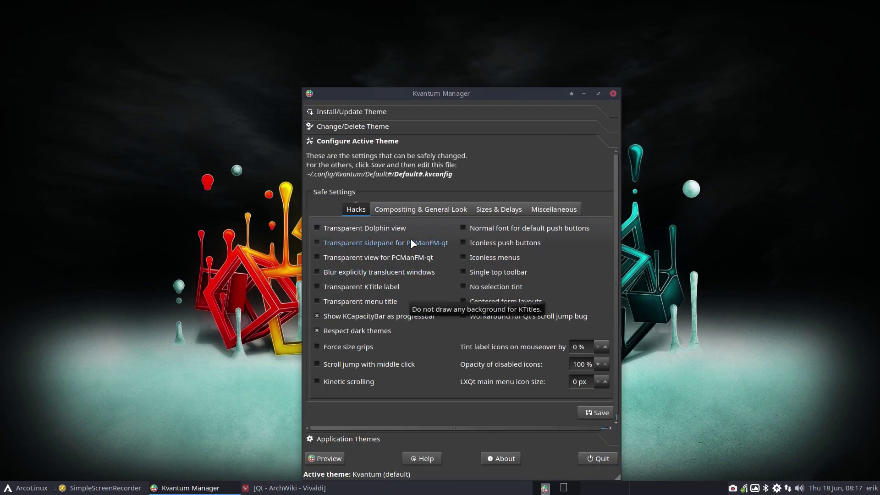
click(420, 210)
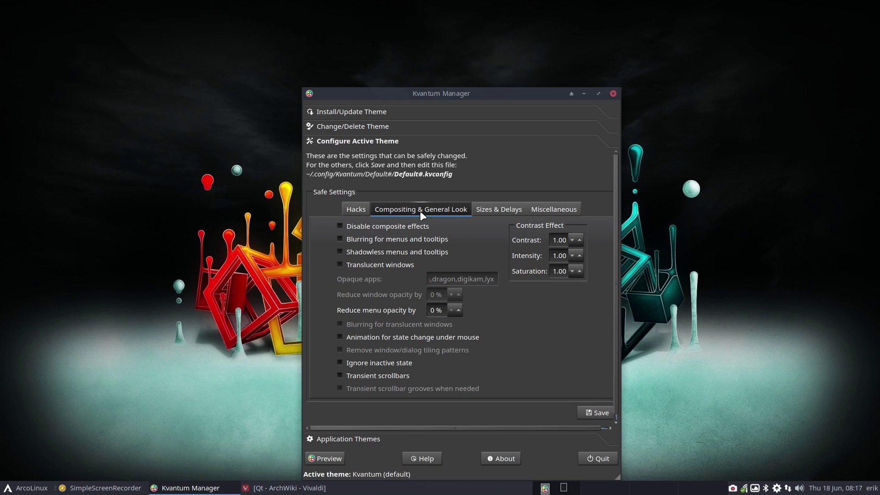
click(499, 211)
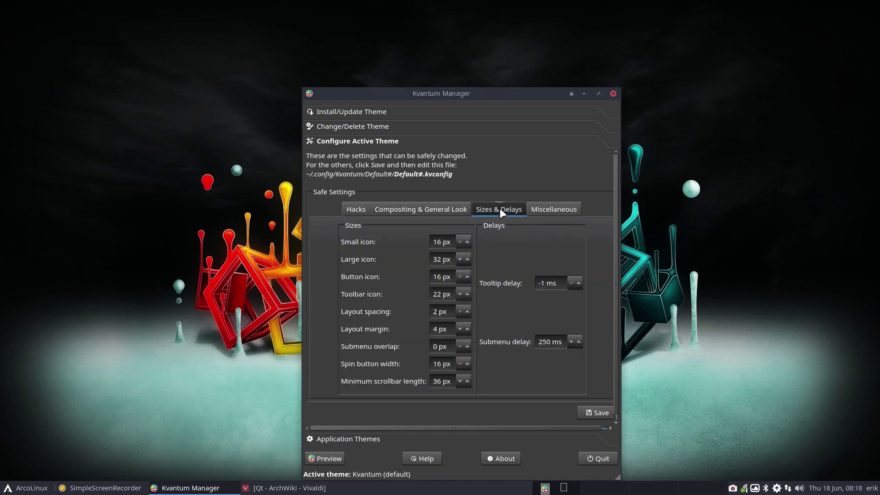
- Preview the theme's tool button, check, input, slider and container sample widgets, then close the preview
click(328, 457)
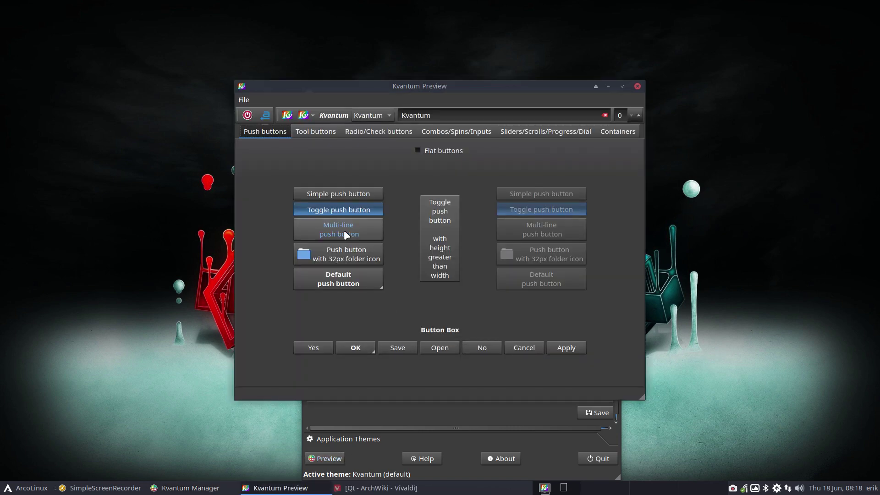
click(318, 132)
click(358, 131)
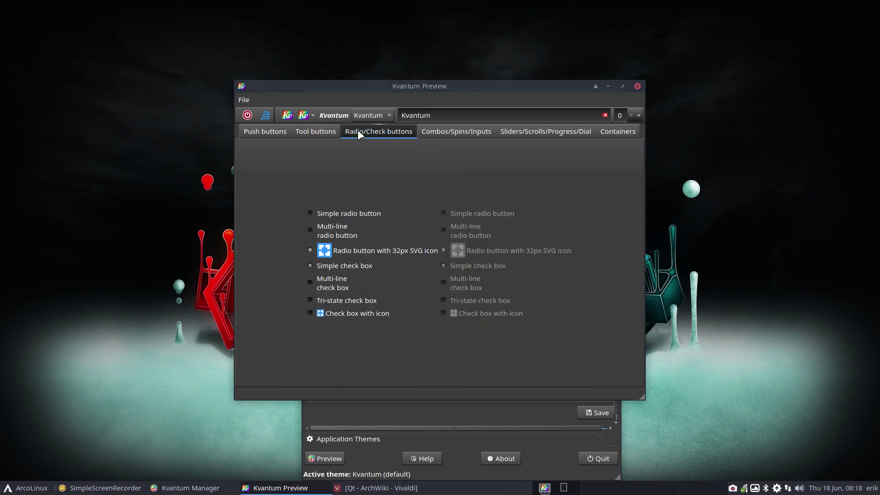
click(456, 131)
click(514, 131)
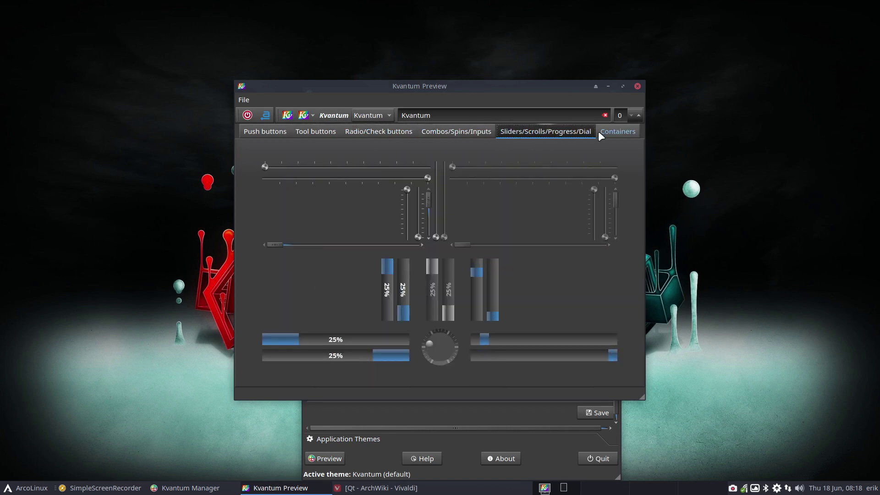
click(609, 133)
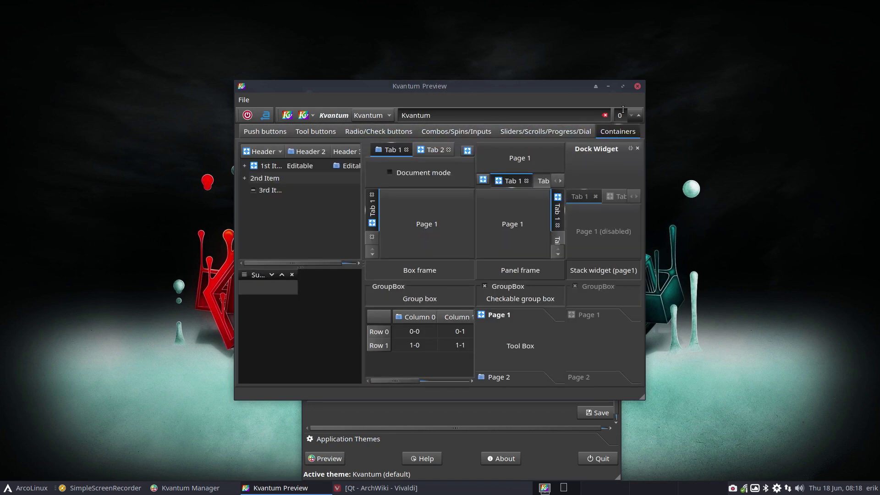
click(638, 86)
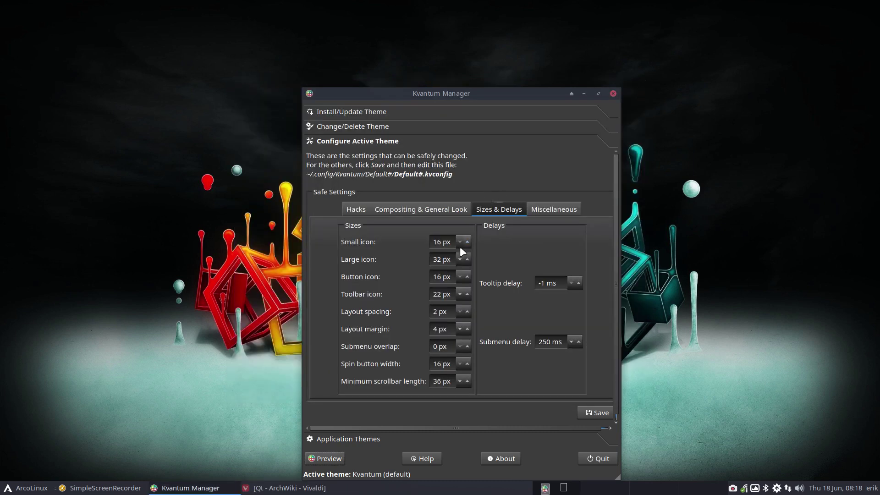
- View the Miscellaneous settings, then return to the Qt ArchWiki page in Vivaldi
click(568, 210)
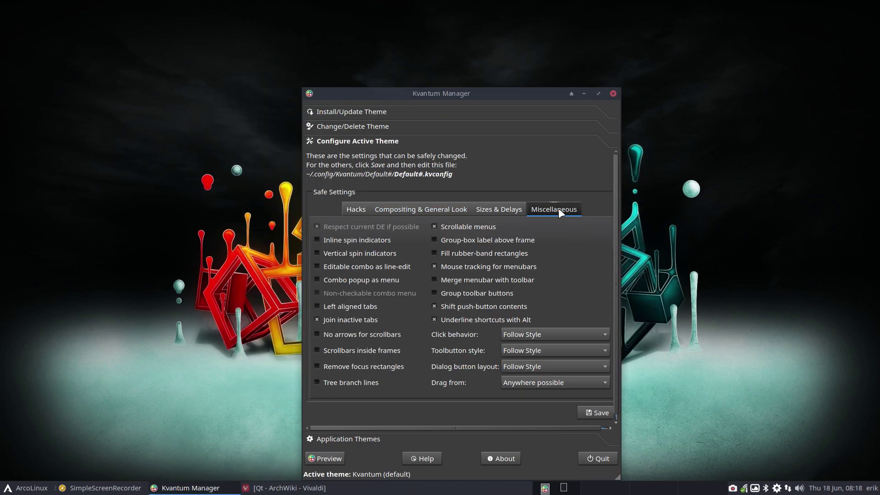
click(285, 487)
click(258, 25)
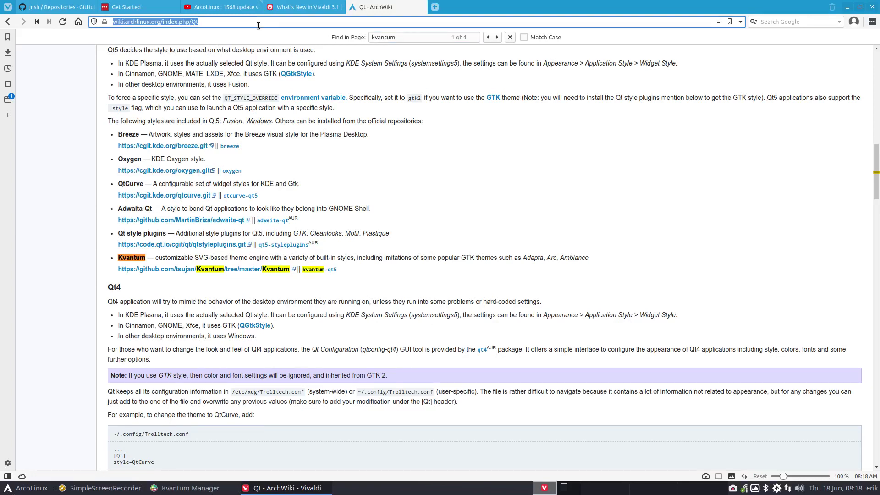
- Search Google for 'kvantum tutorial' and scroll through the results and back up
text(kvanu)
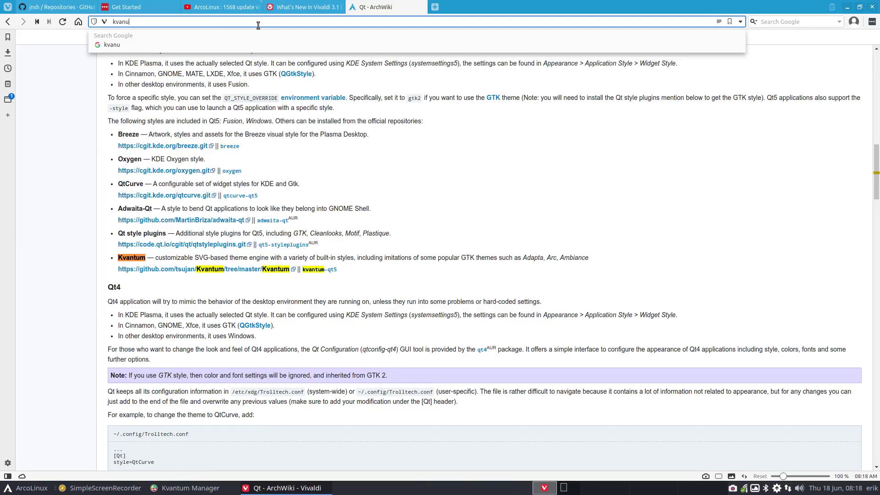
key(BackSpace)
text(tum tut)
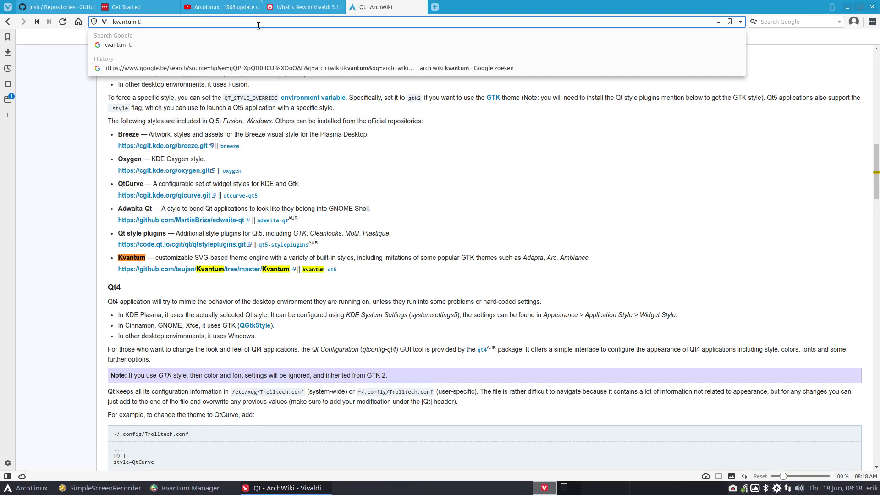
text(orial)
key(Return)
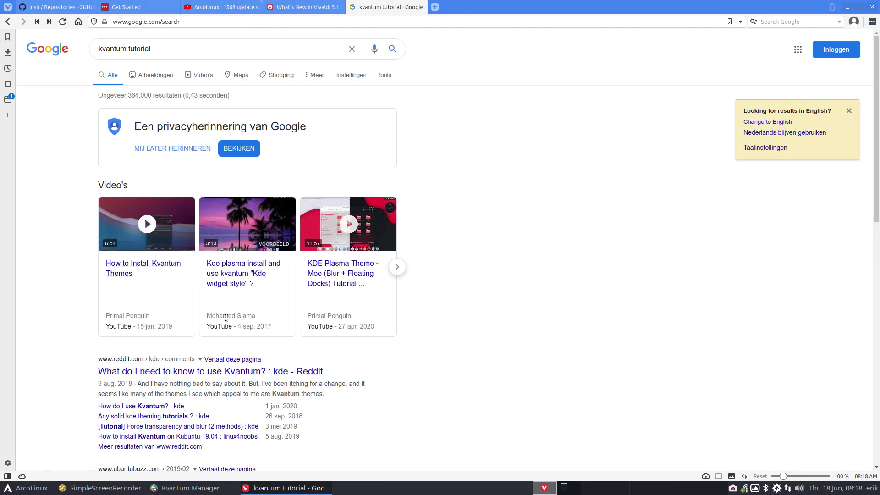
scroll(226, 317, down, 3)
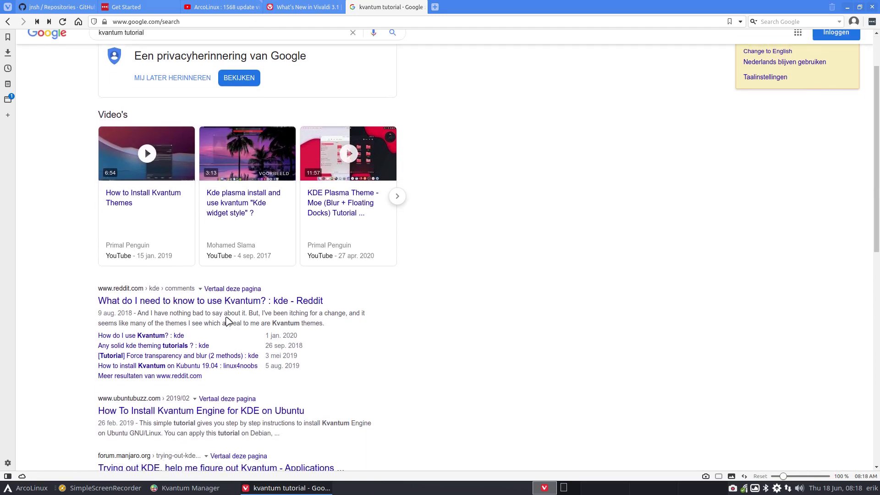
scroll(228, 320, up, 1)
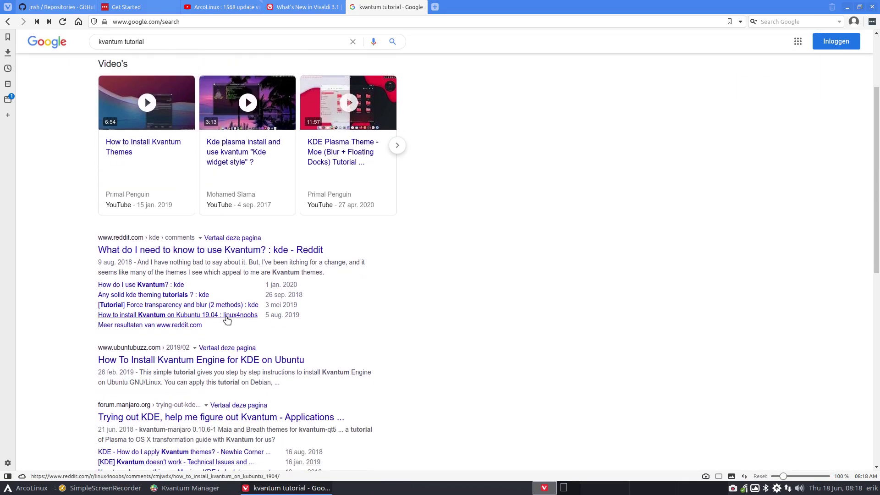
scroll(228, 321, down, 2)
scroll(228, 320, down, 3)
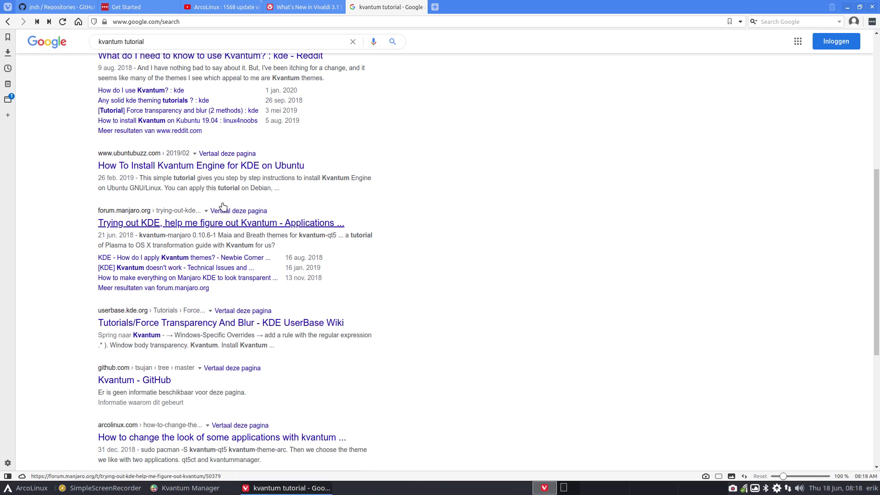
scroll(92, 331, down, 3)
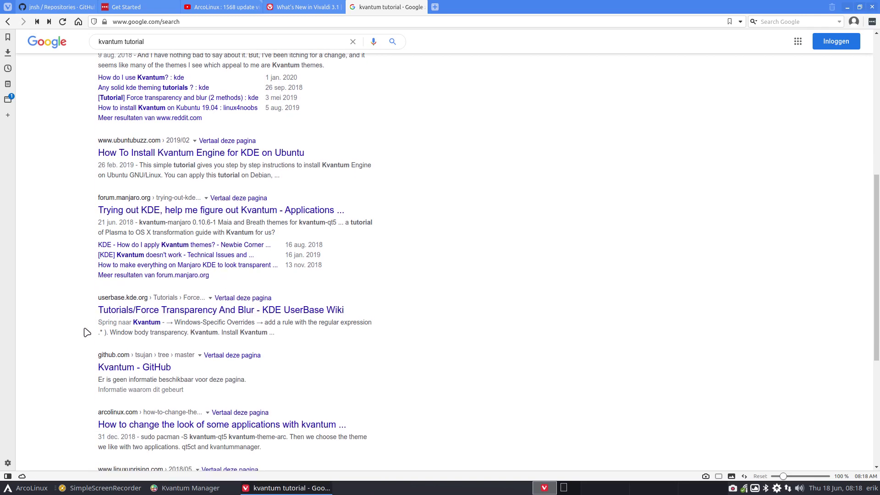
scroll(87, 332, down, 3)
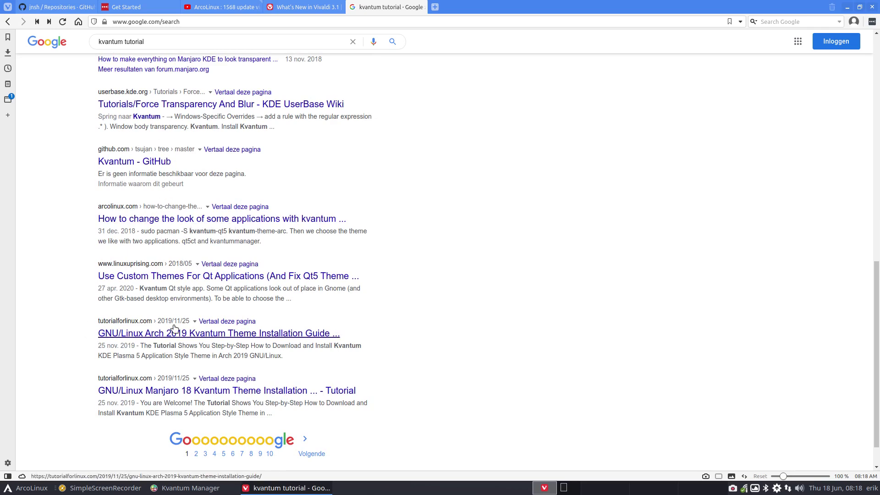
scroll(76, 343, up, 15)
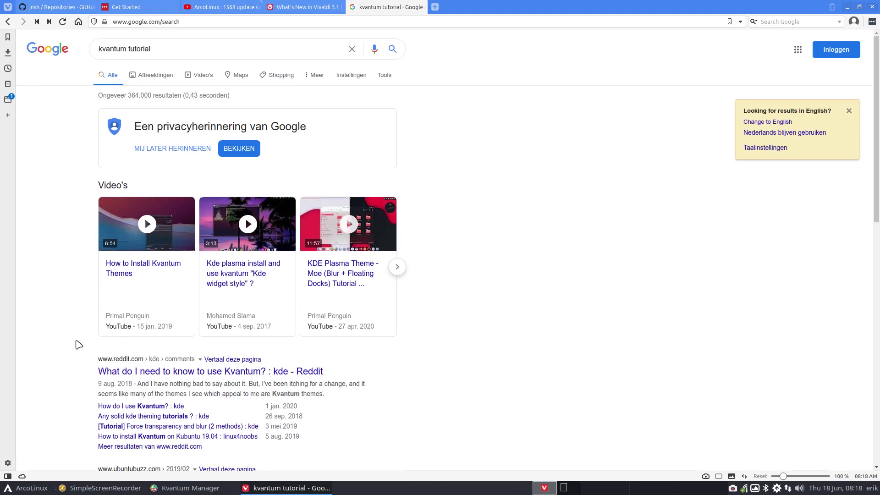
- Glance at the Videos results, then browse the Images results for 'kvantum tutorial'
click(188, 82)
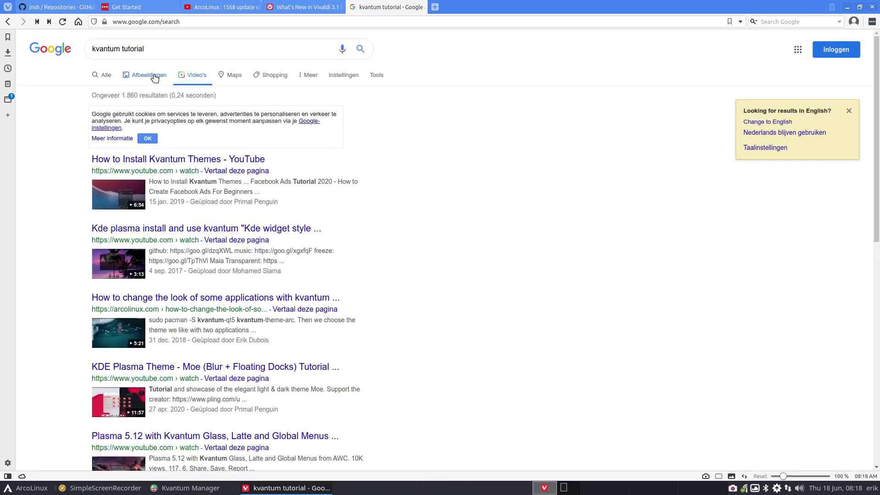
click(151, 75)
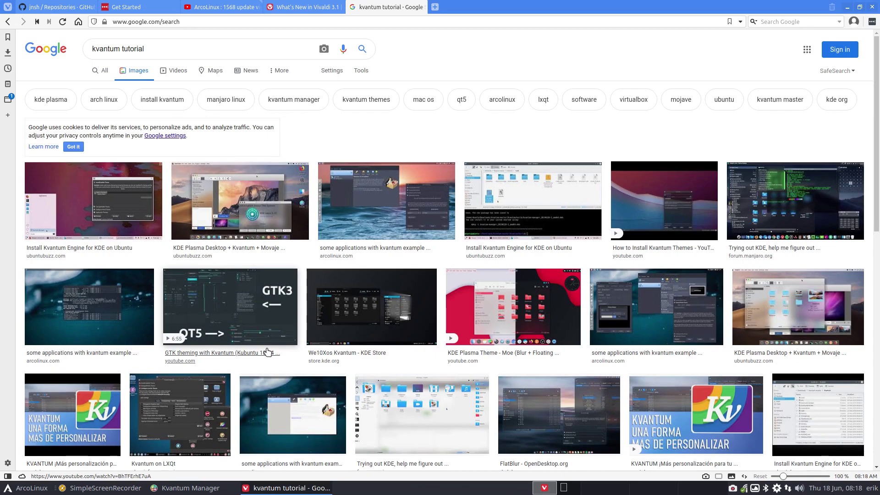
scroll(268, 352, down, 3)
scroll(268, 352, down, 3)
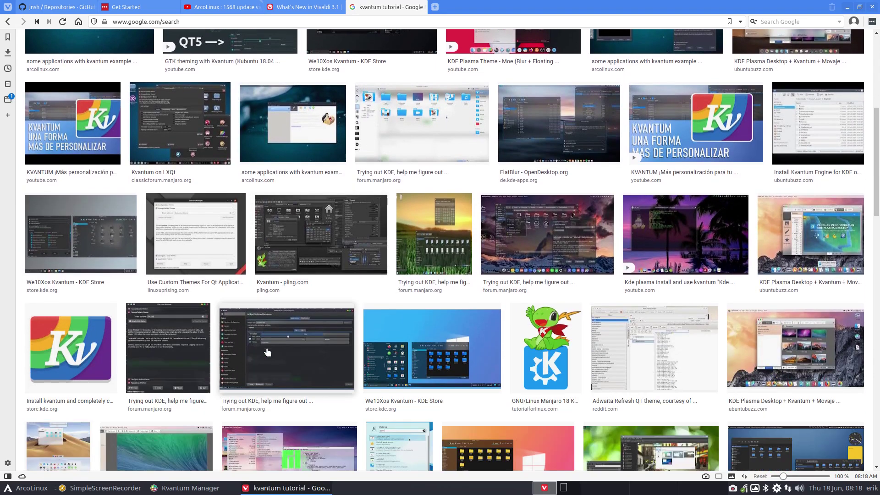
scroll(268, 352, down, 7)
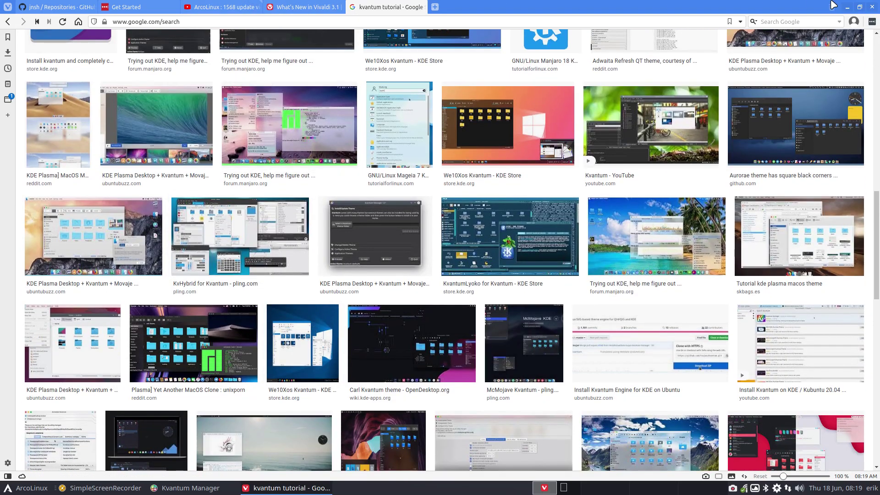
- Return to Kvantum Manager, choose ArcDark under Change/Delete Theme, and check the Install/Update section
click(849, 7)
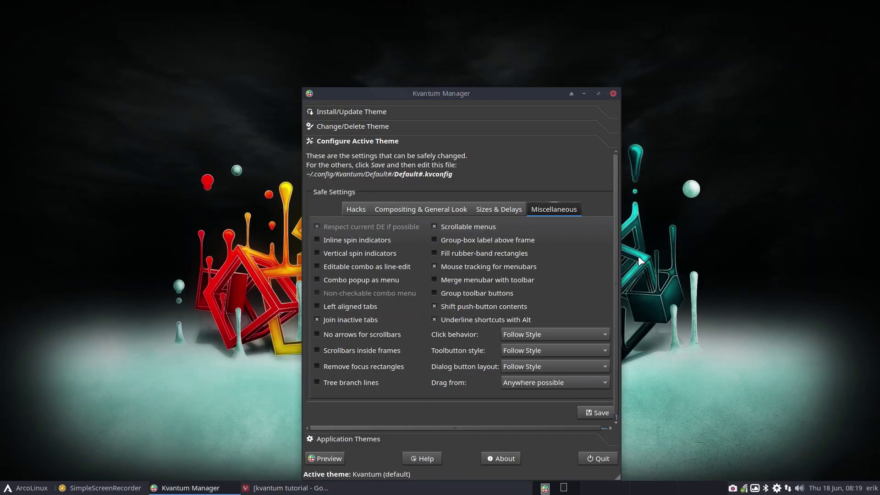
drag(499, 102, 480, 57)
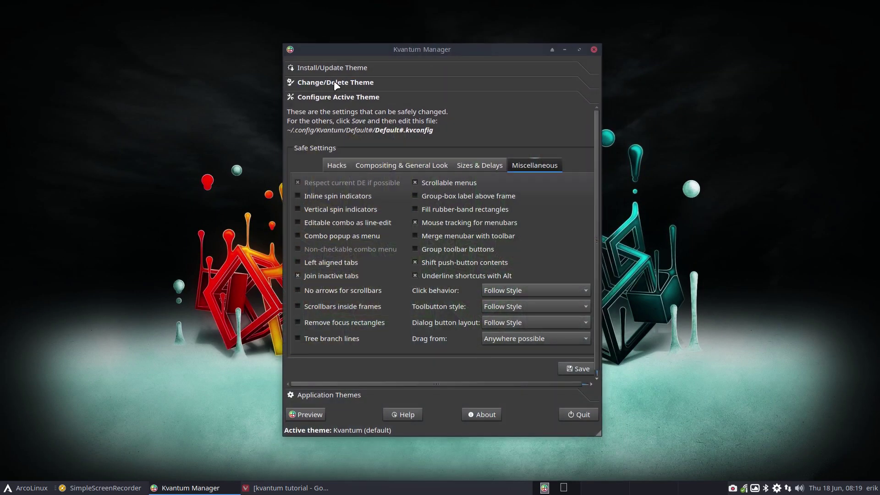
click(333, 81)
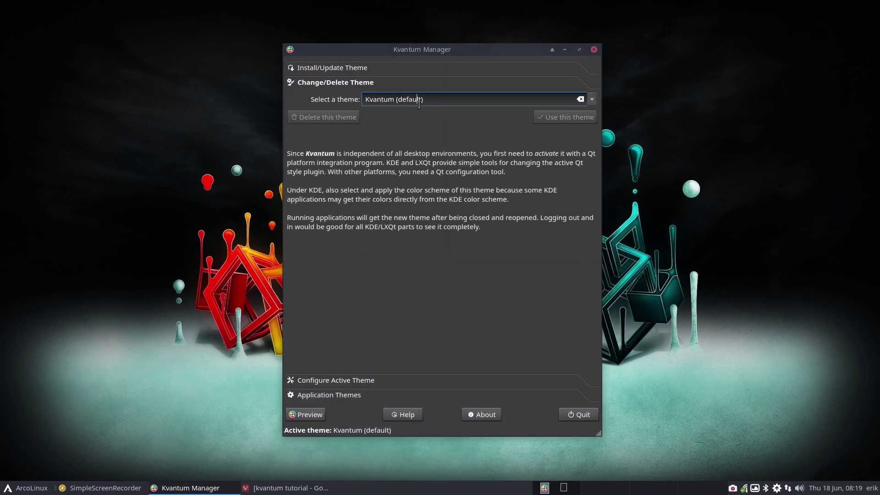
click(592, 100)
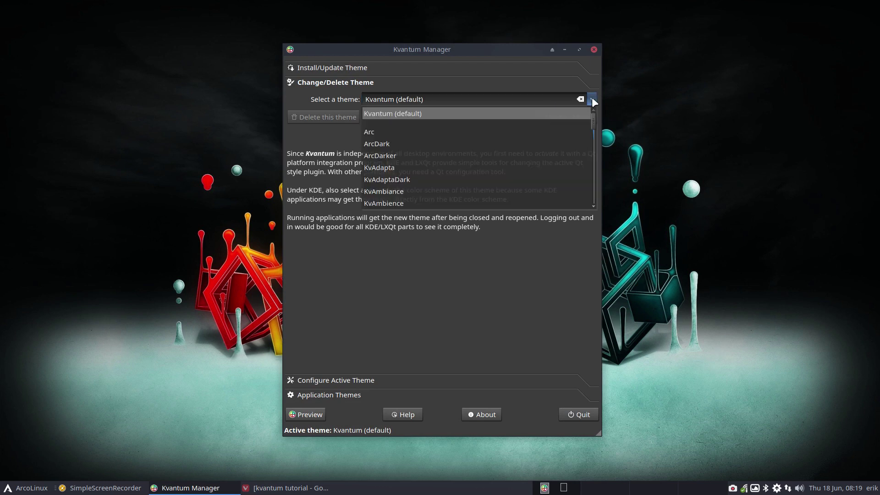
click(559, 145)
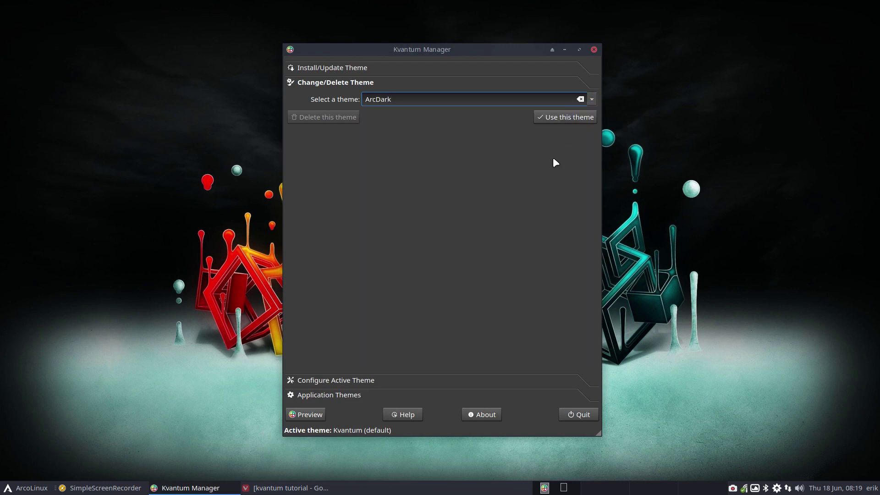
click(350, 67)
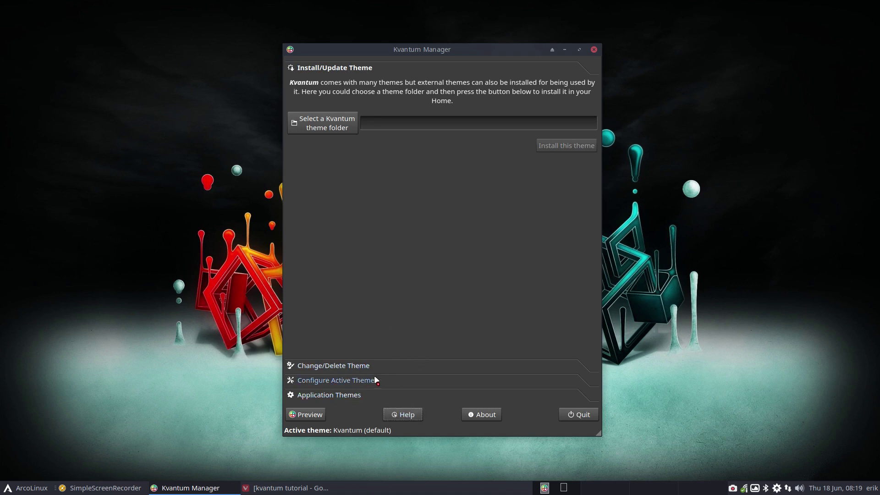
click(366, 365)
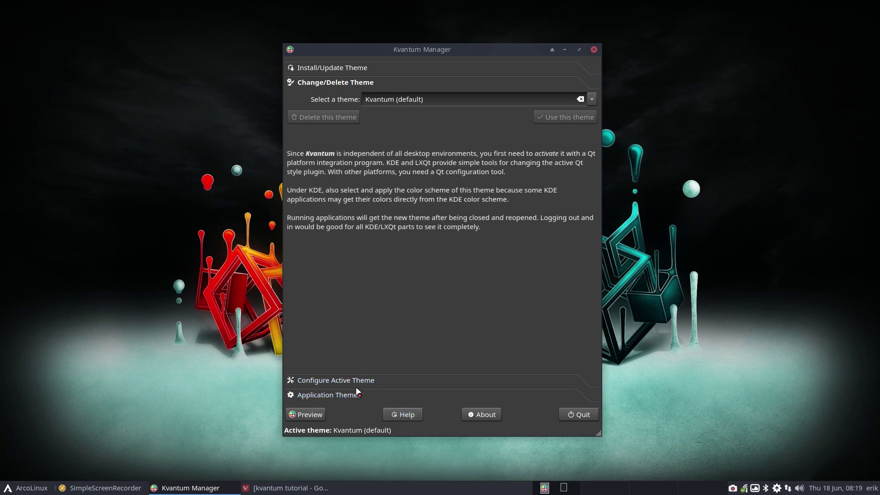
- In Application Themes, read the assigned theme's What's This description
click(361, 397)
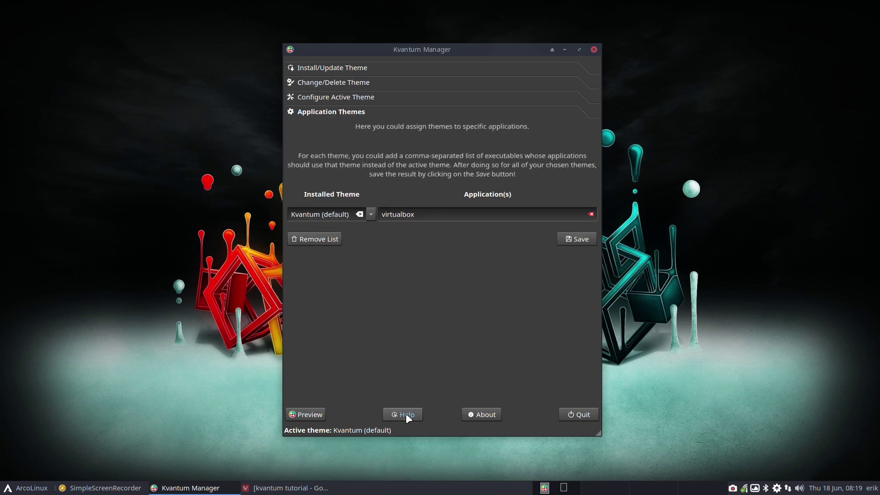
click(406, 414)
click(347, 214)
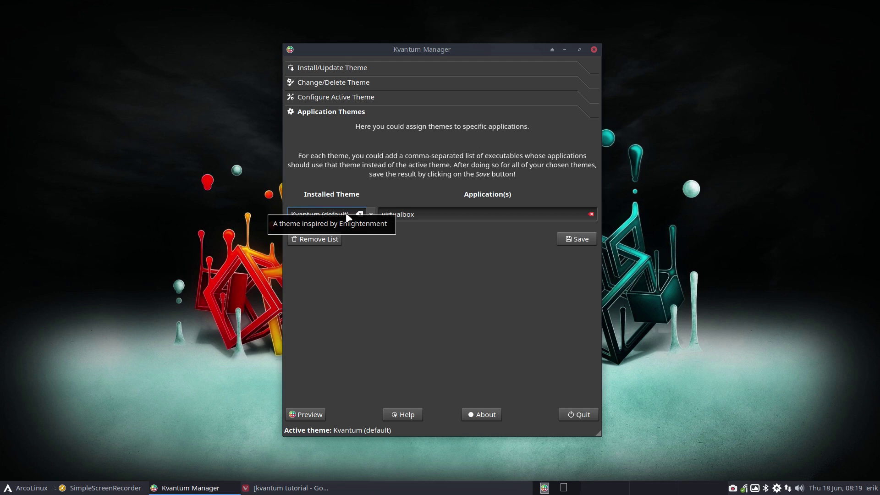
click(412, 389)
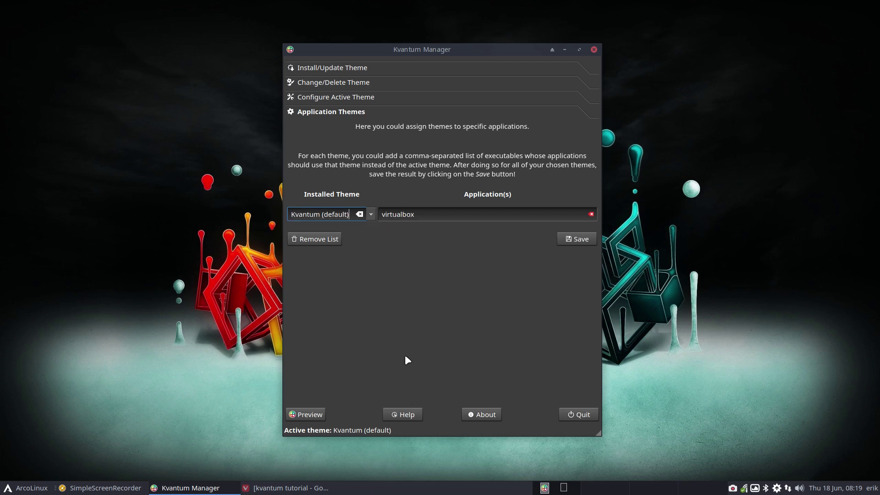
- Select ArcDark to show its assigned applications and browse the installed theme list
click(369, 211)
click(333, 259)
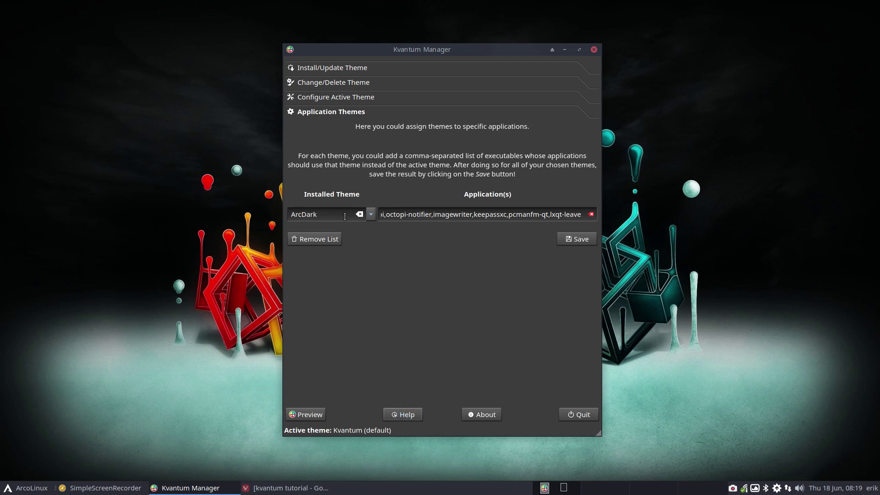
click(409, 414)
click(371, 214)
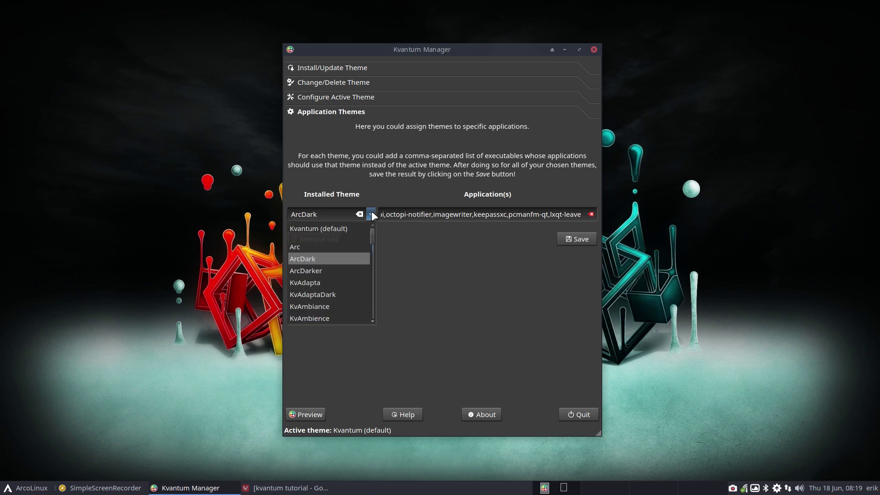
scroll(353, 275, down, 3)
scroll(353, 281, down, 8)
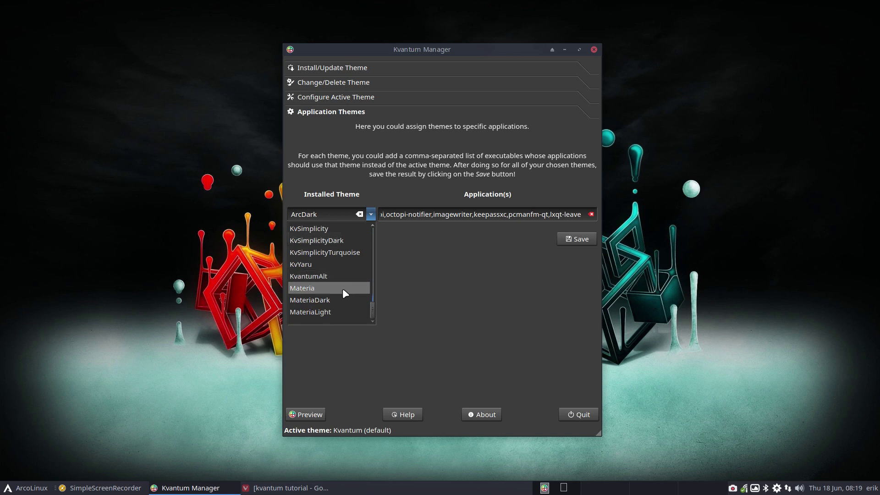
click(229, 323)
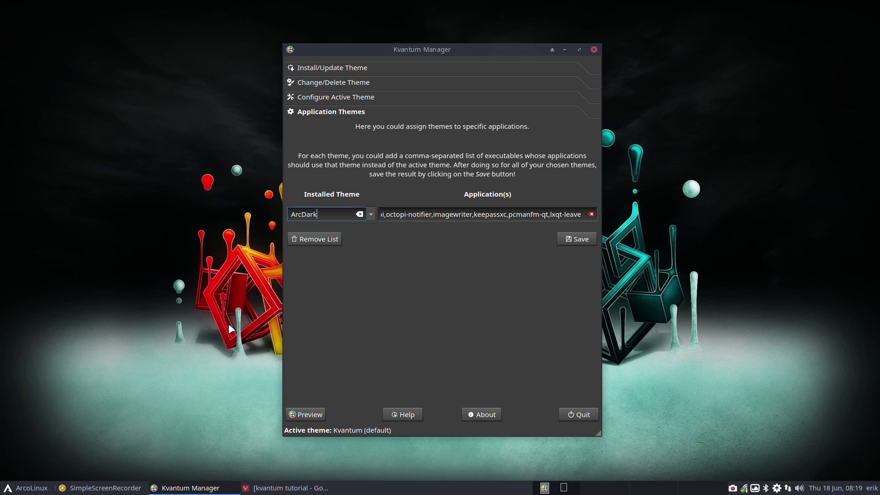
- Run sudo pacman -S kvantum-theme-adapta in the drop-down terminal, authorising with the account password
key(F12)
text(sudo pa)
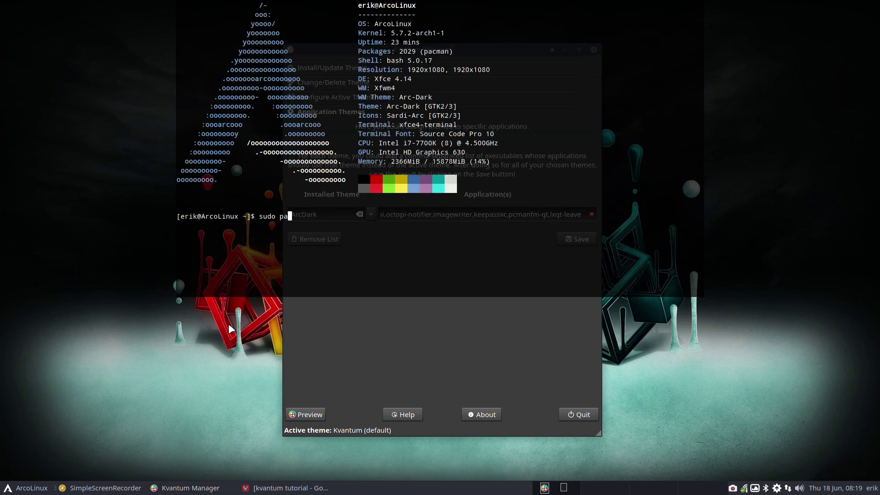
text(cman -S kvantum)
key(Tab)
key(Tab)
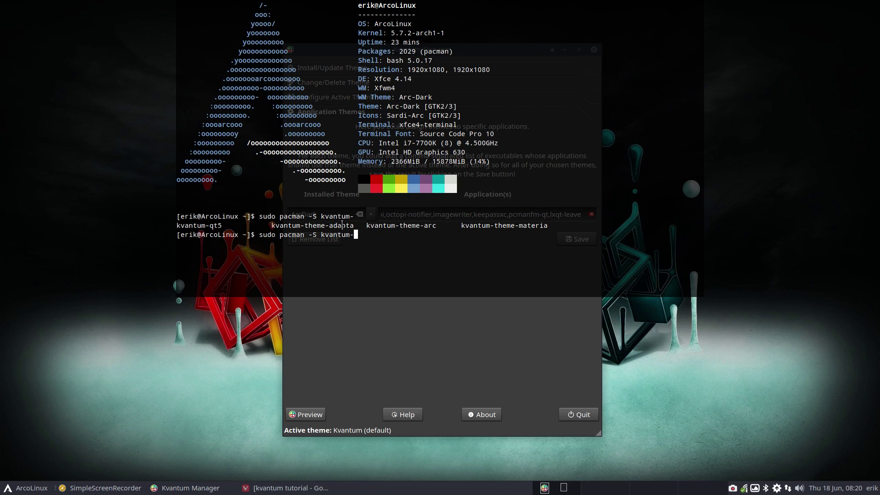
text(theme-ad)
key(Tab)
key(Return)
key(Return)
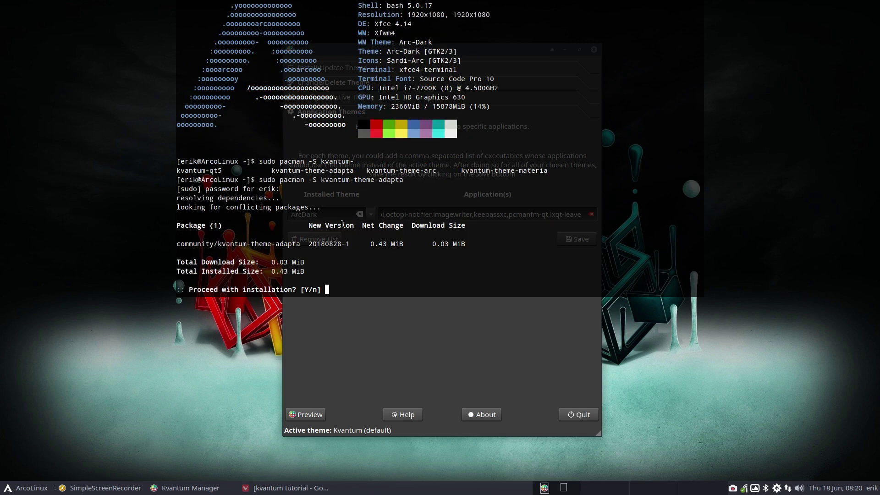
key(Return)
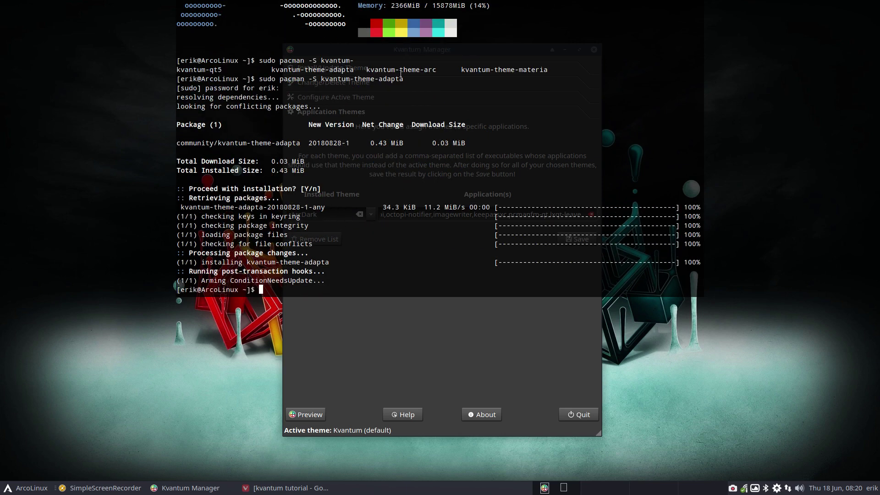
- Run yay kvantum to search the repositories and AUR for Kvantum packages
text(yay)
text(kvantum)
key(Return)
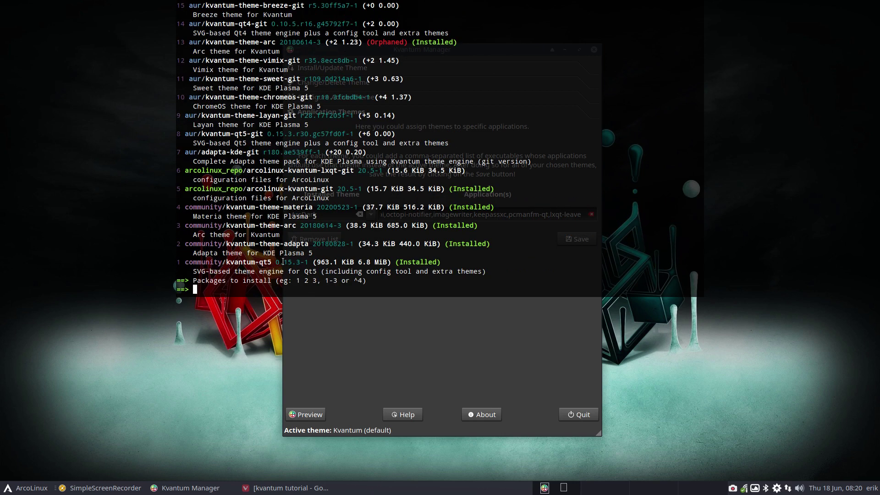
- Highlight and scroll through the listed packages, including the layan and kvantum-theme-chromeos-git entries
drag(278, 264, 197, 202)
drag(307, 188, 221, 170)
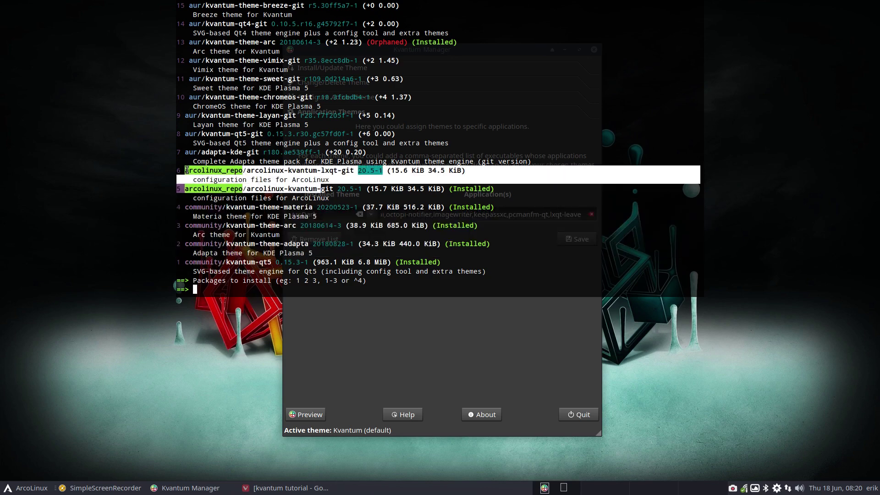
scroll(220, 189, up, 4)
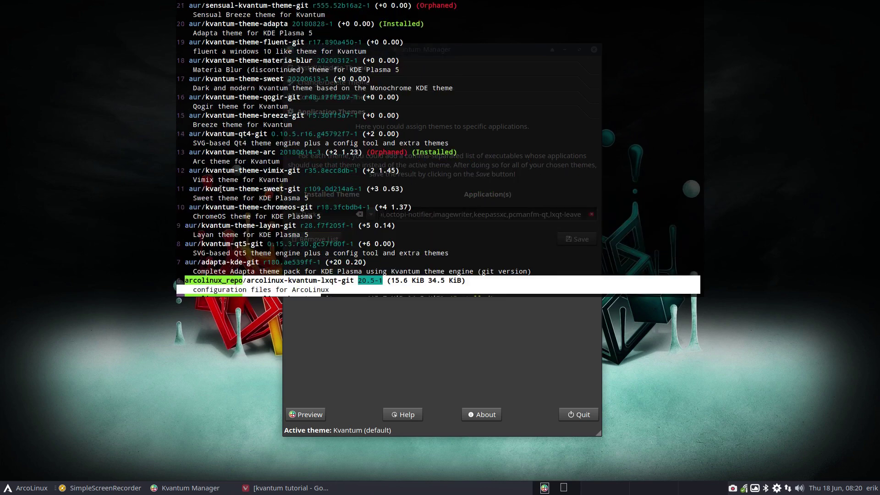
click(210, 264)
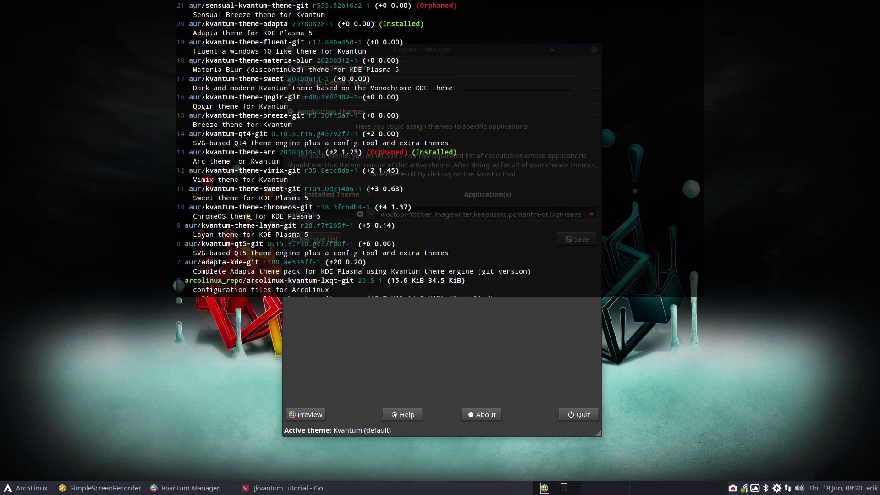
drag(230, 225, 271, 189)
triple_click(287, 208)
scroll(262, 165, up, 10)
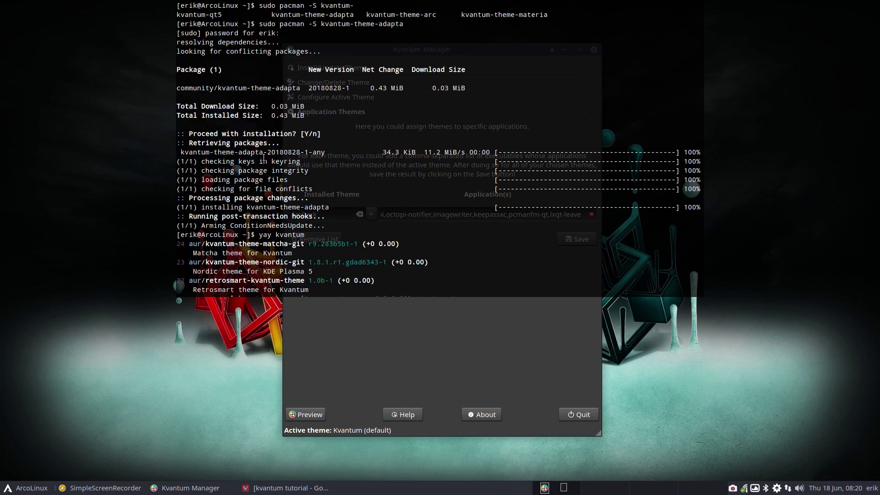
scroll(264, 157, down, 10)
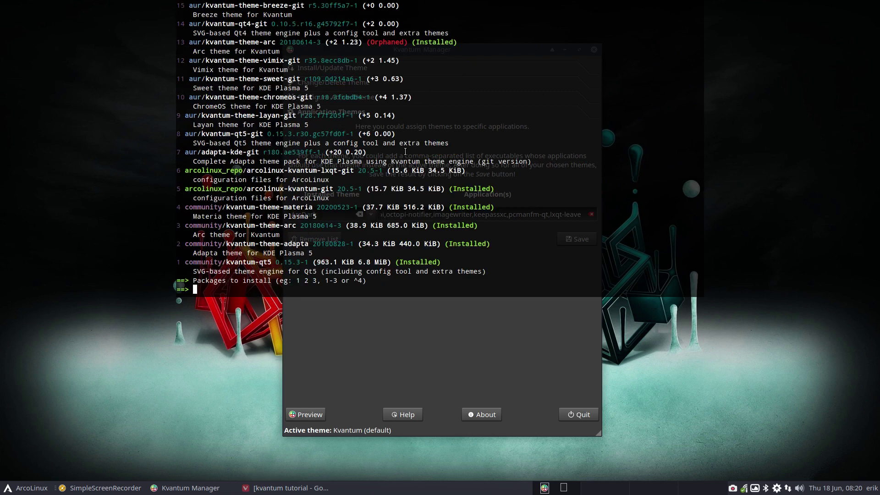